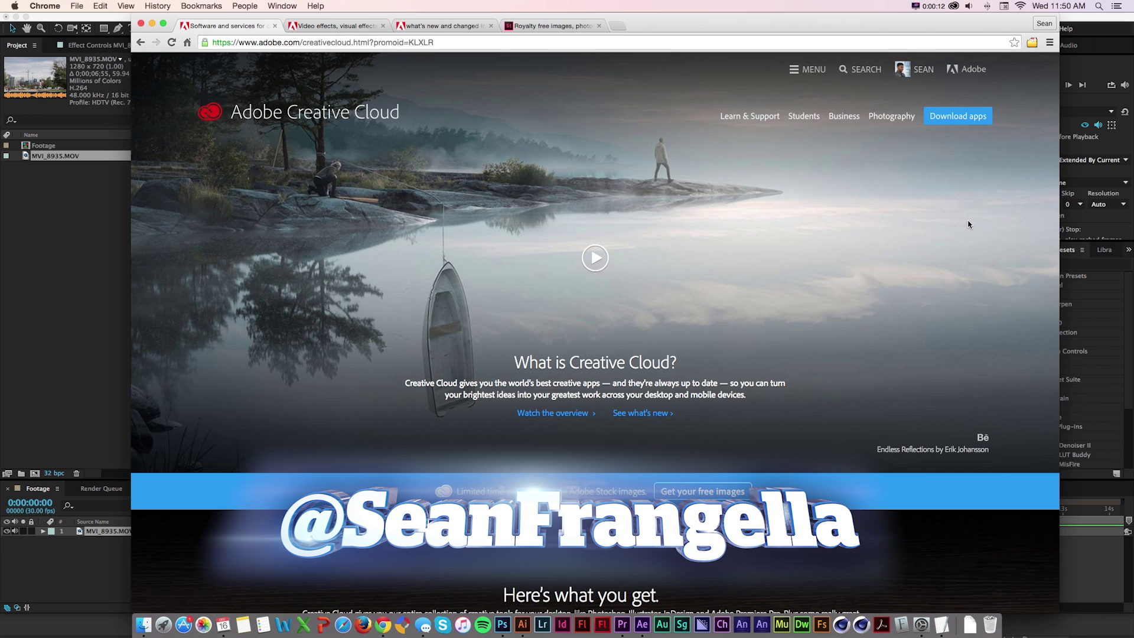
- Scroll the Creative Cloud overview, then switch to the 'Video effects, visual effects' After Effects tab
scroll(969, 224, "down", 10)
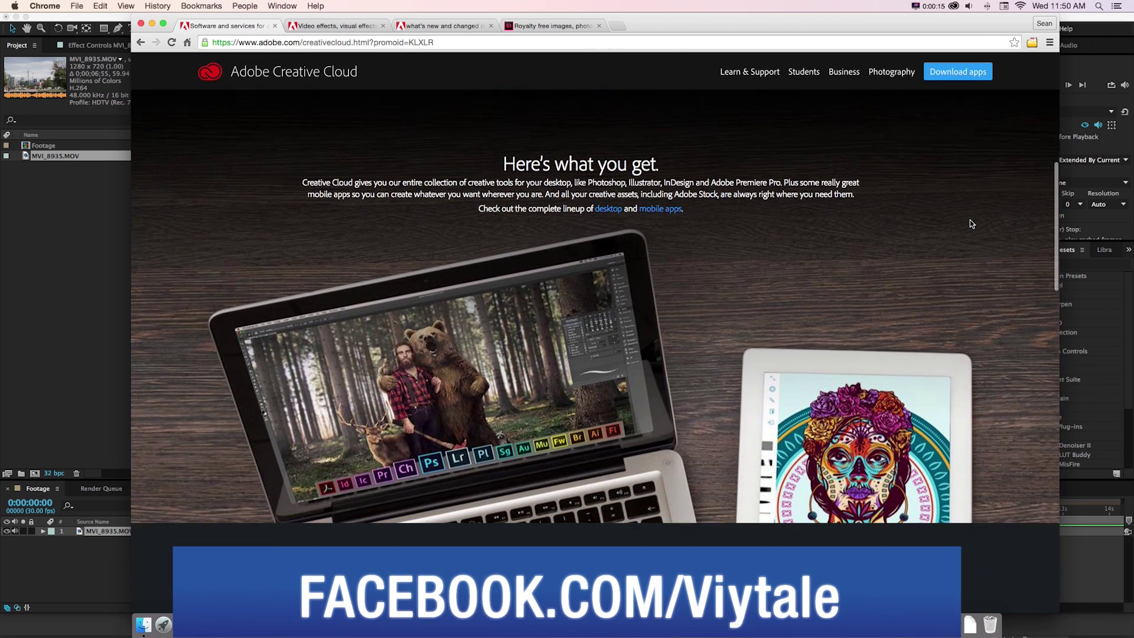
left_click(338, 27)
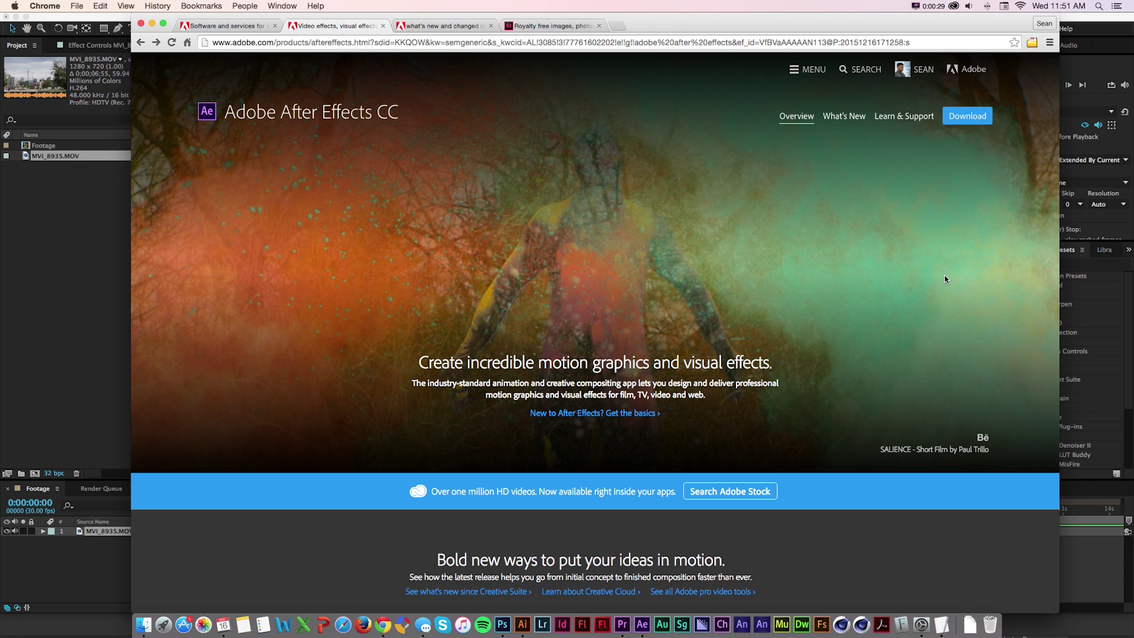
- Scroll through the After Effects product page's feature sections
scroll(944, 275, "down", 5)
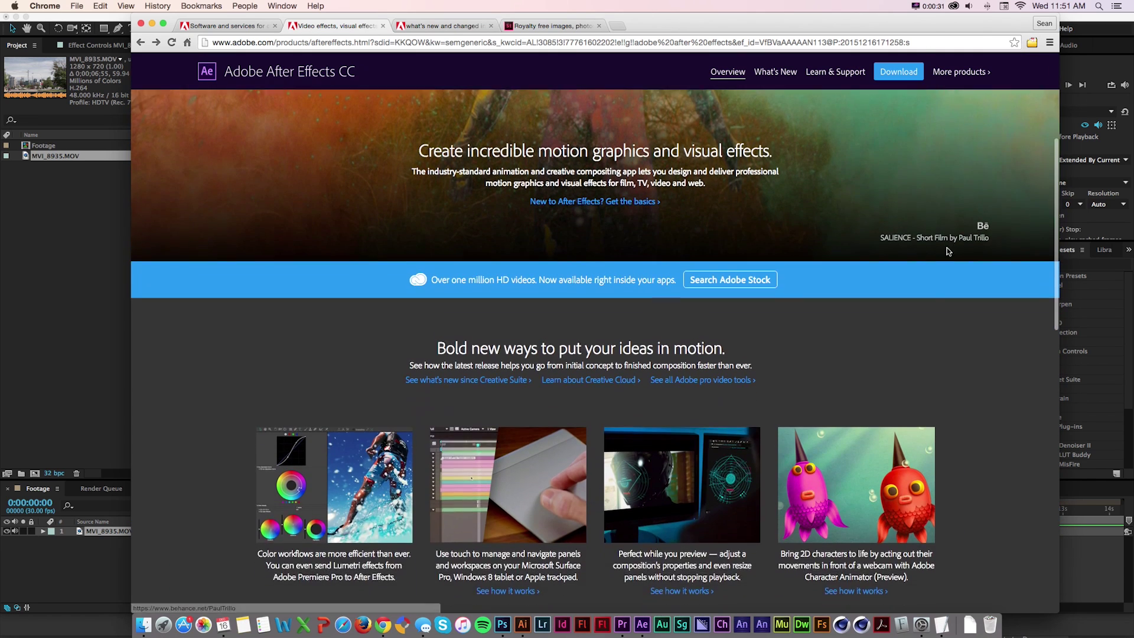
scroll(948, 250, "down", 1)
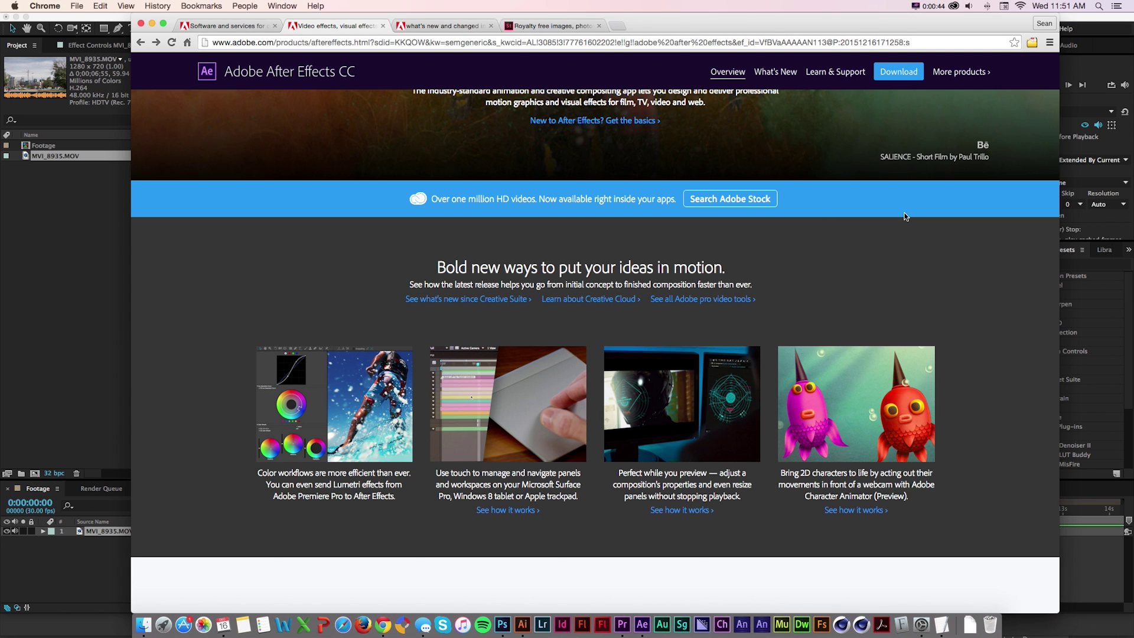
scroll(1006, 191, "down", 3)
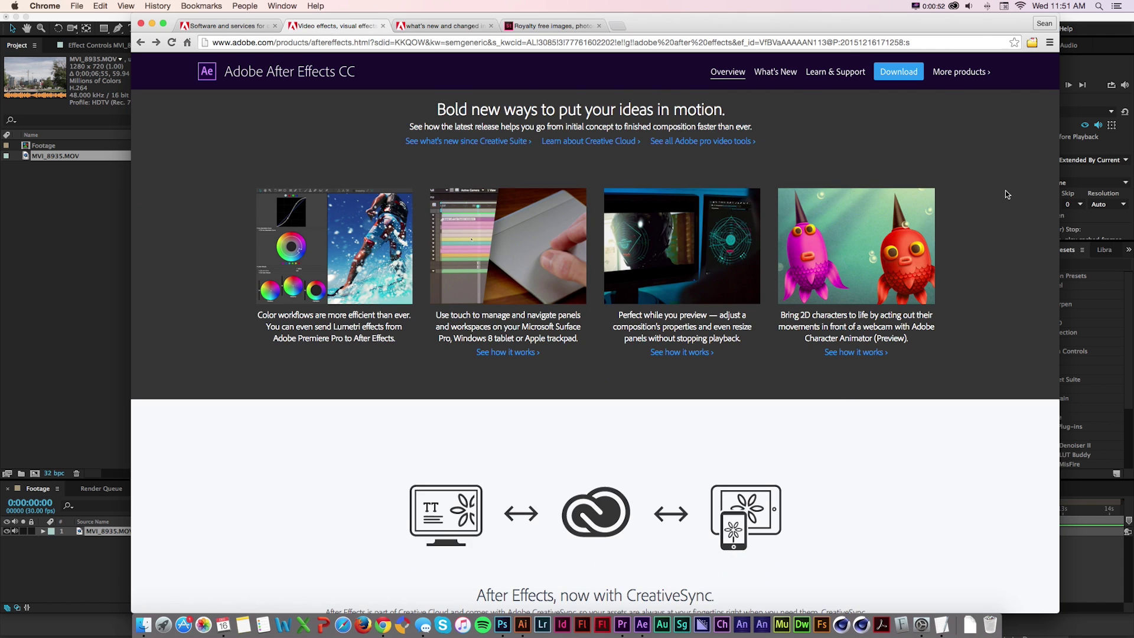
scroll(1006, 190, "down", 5)
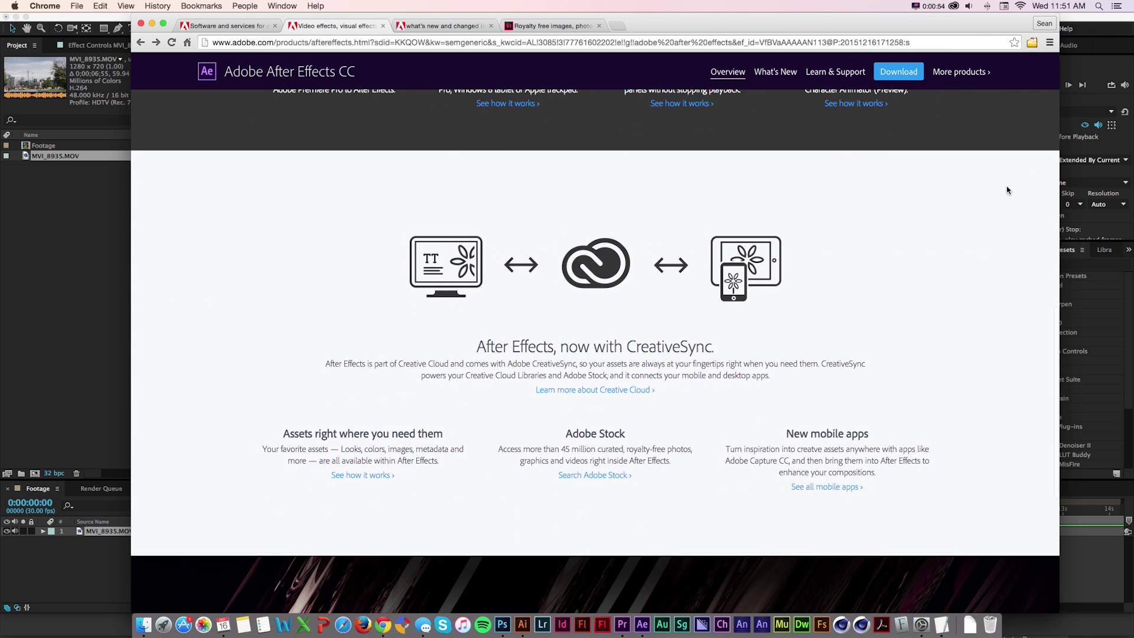
scroll(1007, 191, "down", 2)
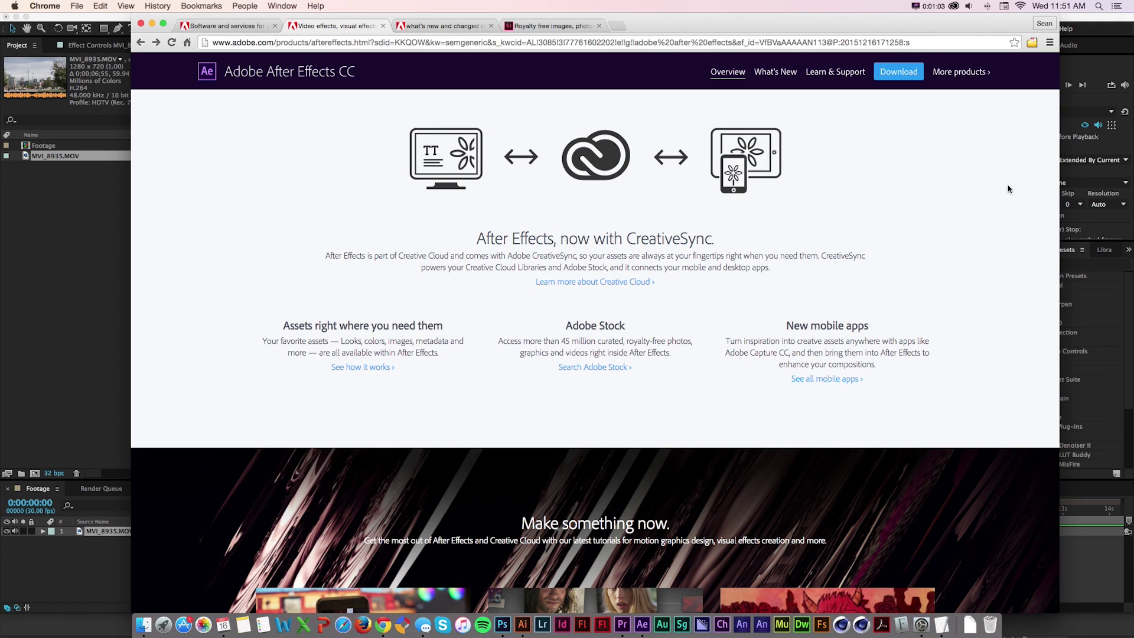
scroll(1007, 189, "up", 7)
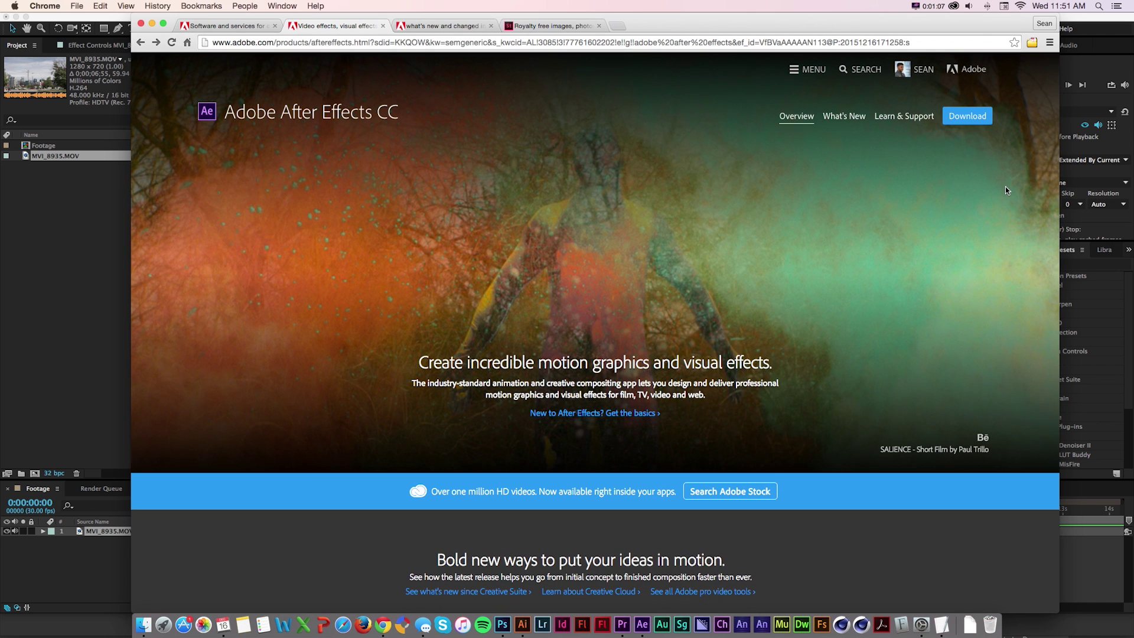
scroll(1005, 189, "down", 7)
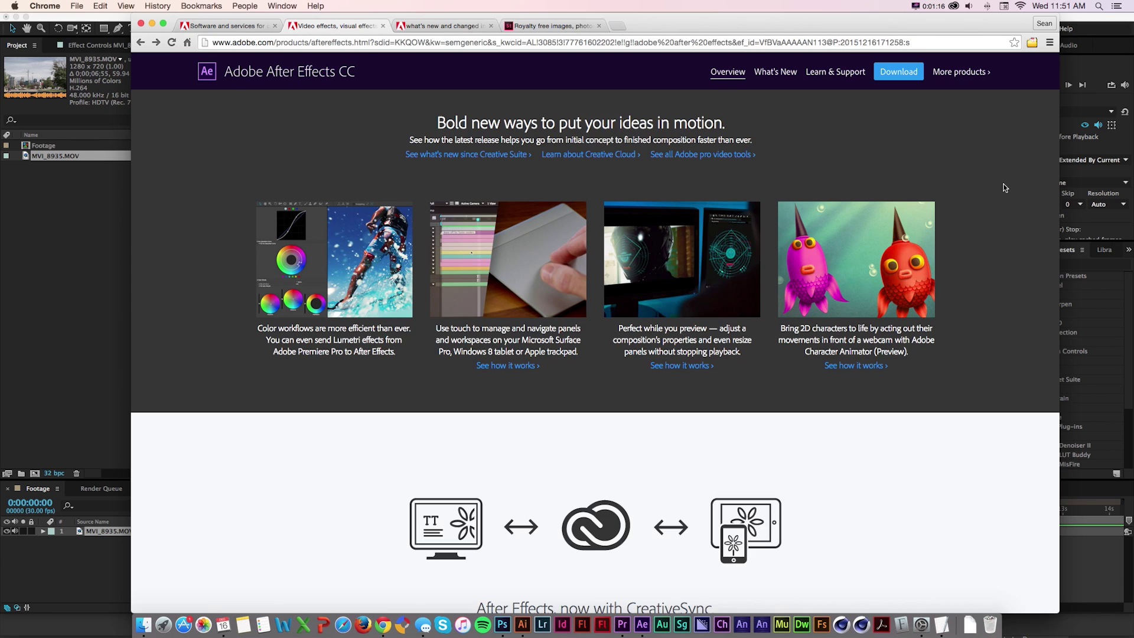
scroll(1005, 188, "down", 10)
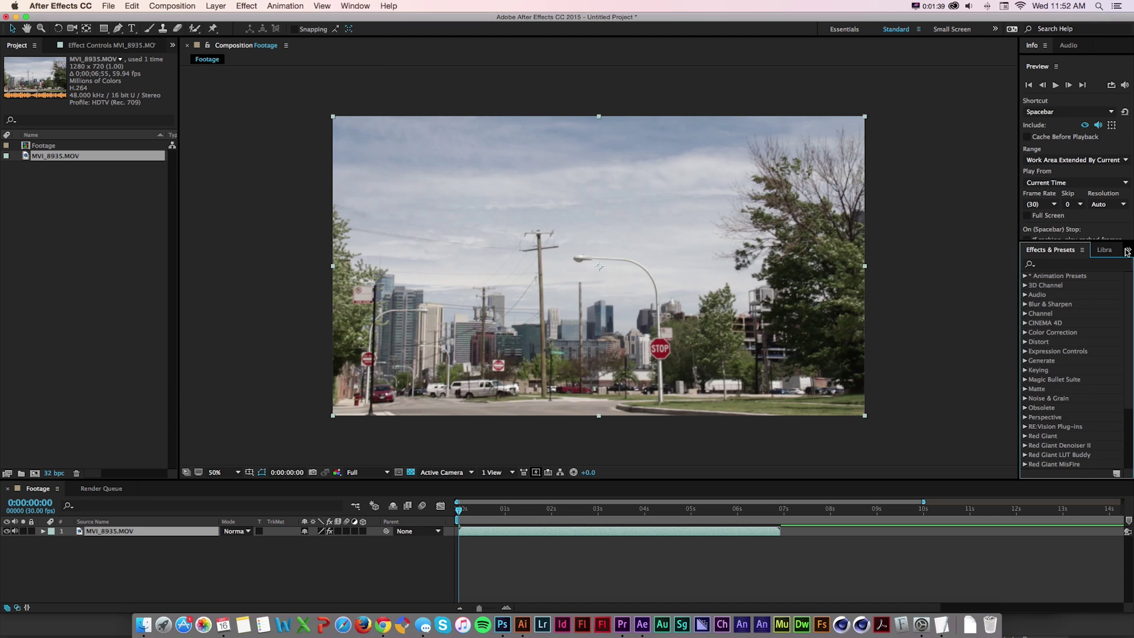
left_click(1127, 251)
left_click(1092, 264)
left_click(1052, 250)
left_click_drag(965, 479, 988, 497)
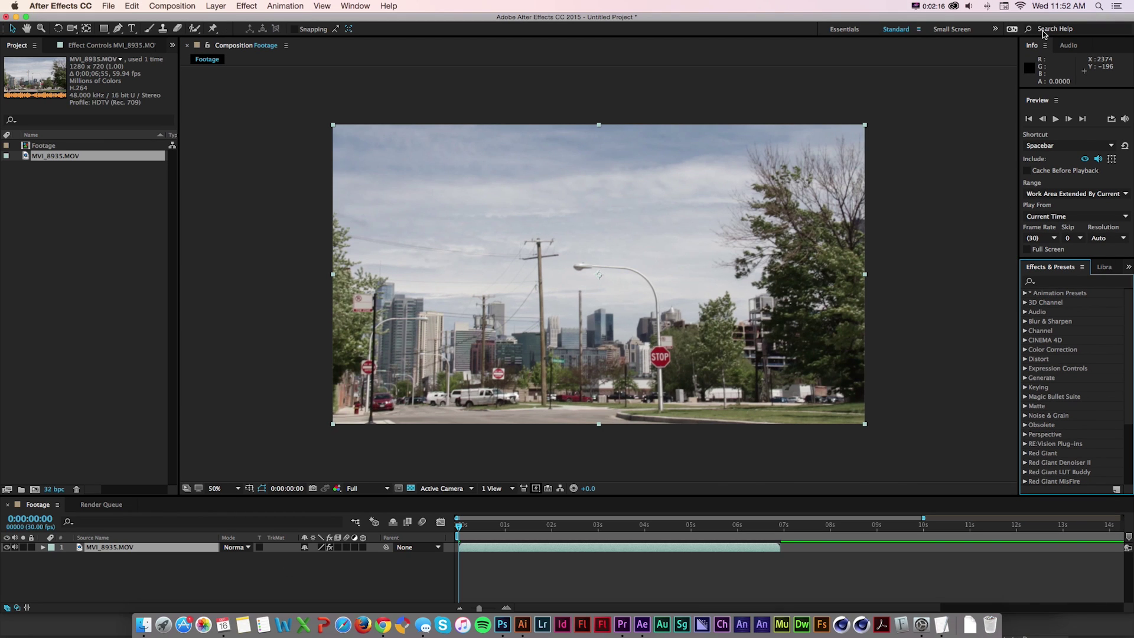
- Try the Small Screen workspace's collapsed panels, then return to Standard and make Info taller
left_click(952, 29)
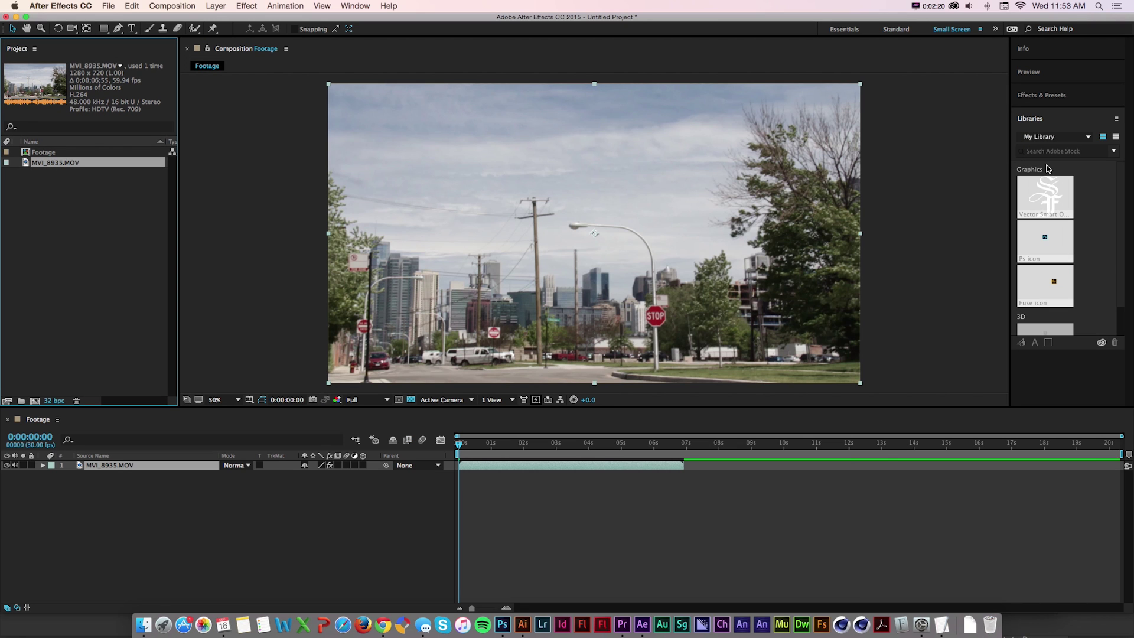
left_click(1023, 50)
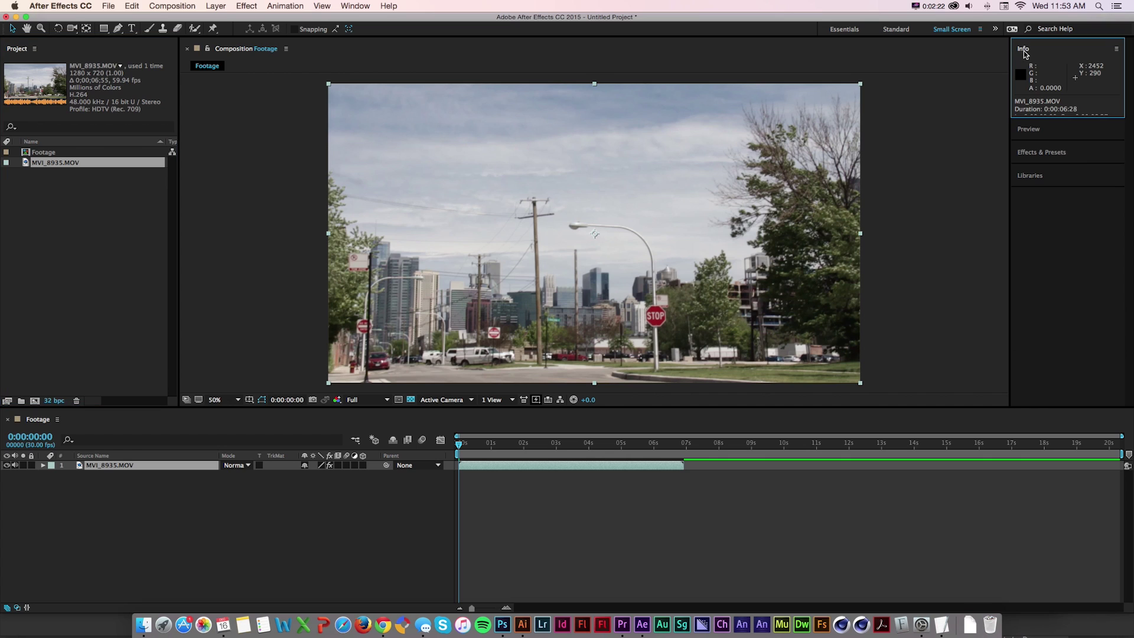
left_click(1033, 128)
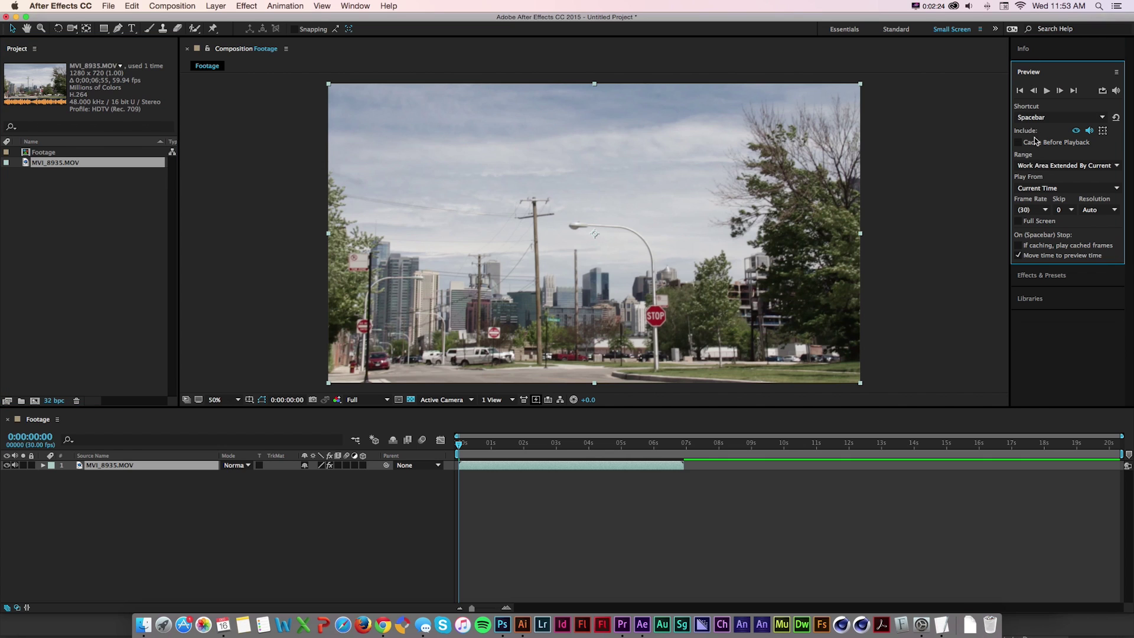
left_click(1038, 273)
left_click(1032, 75)
left_click(1031, 52)
left_click(1036, 130)
left_click(1035, 276)
left_click(1037, 74)
left_click(1025, 47)
left_click(892, 29)
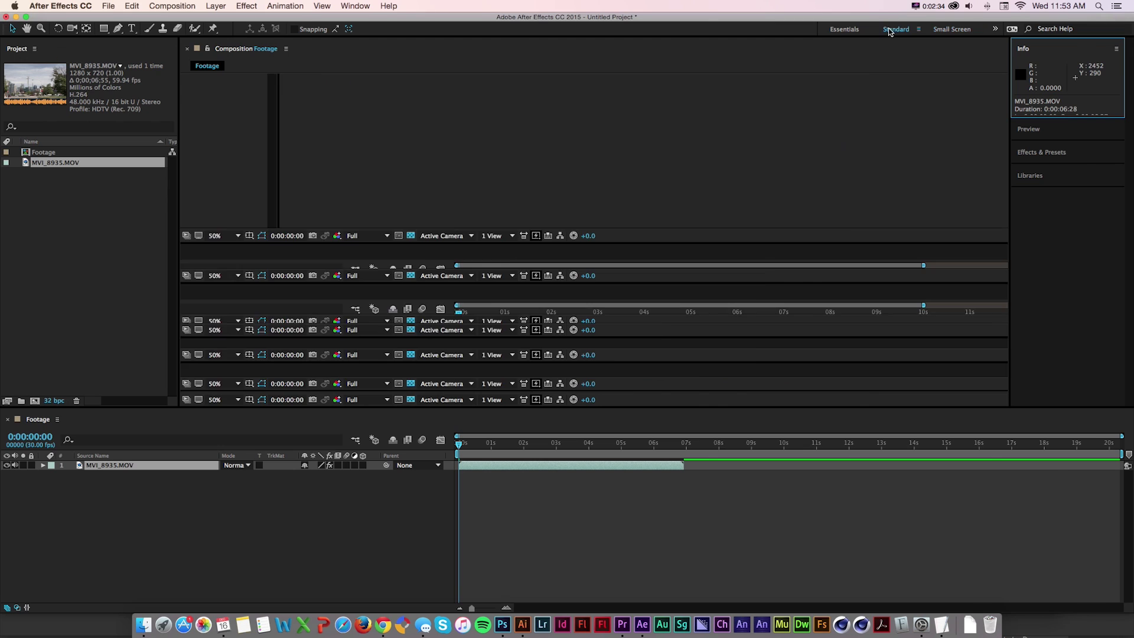
left_click_drag(1052, 89, 1060, 120)
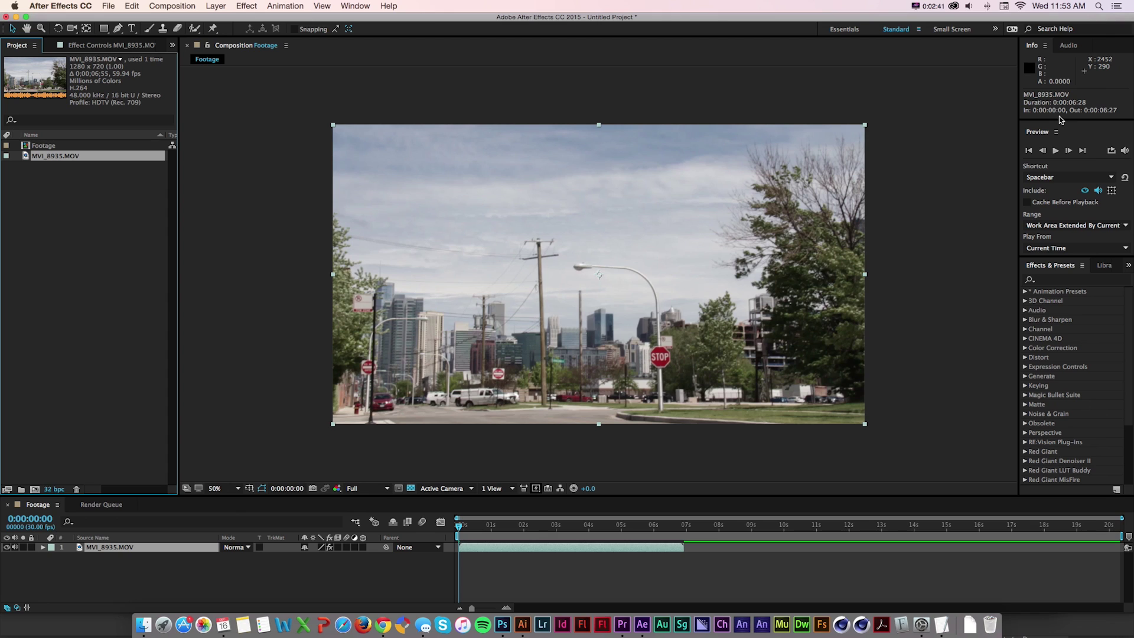
- Set the Info panel group to Stacked Panel Group and expand the Audio panel
left_click(1046, 47)
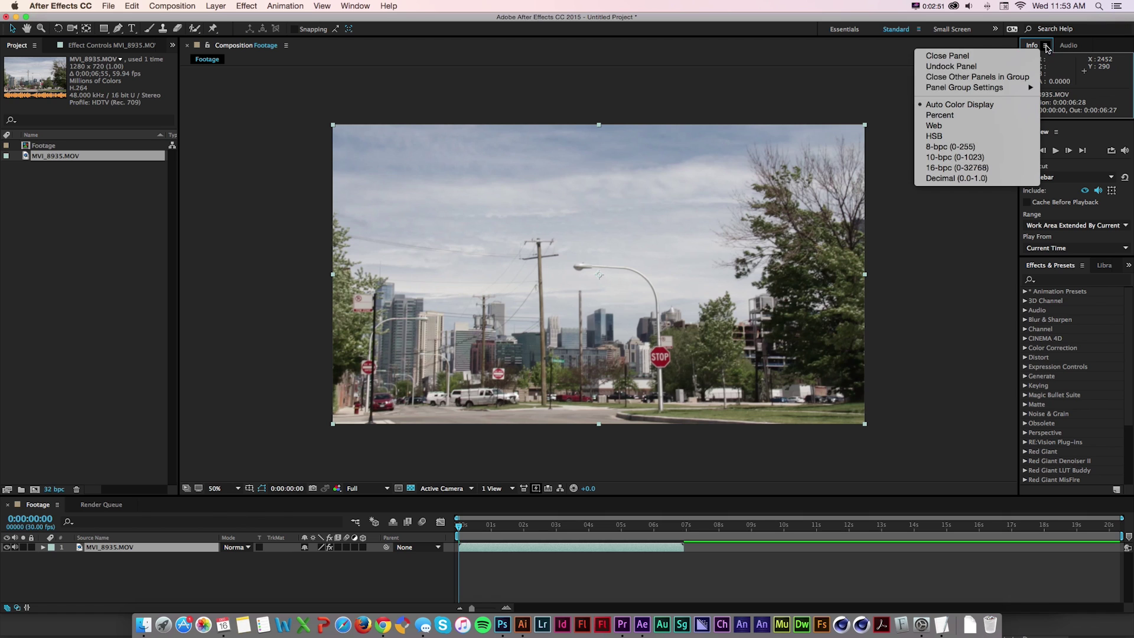
mouse_move(1001, 93)
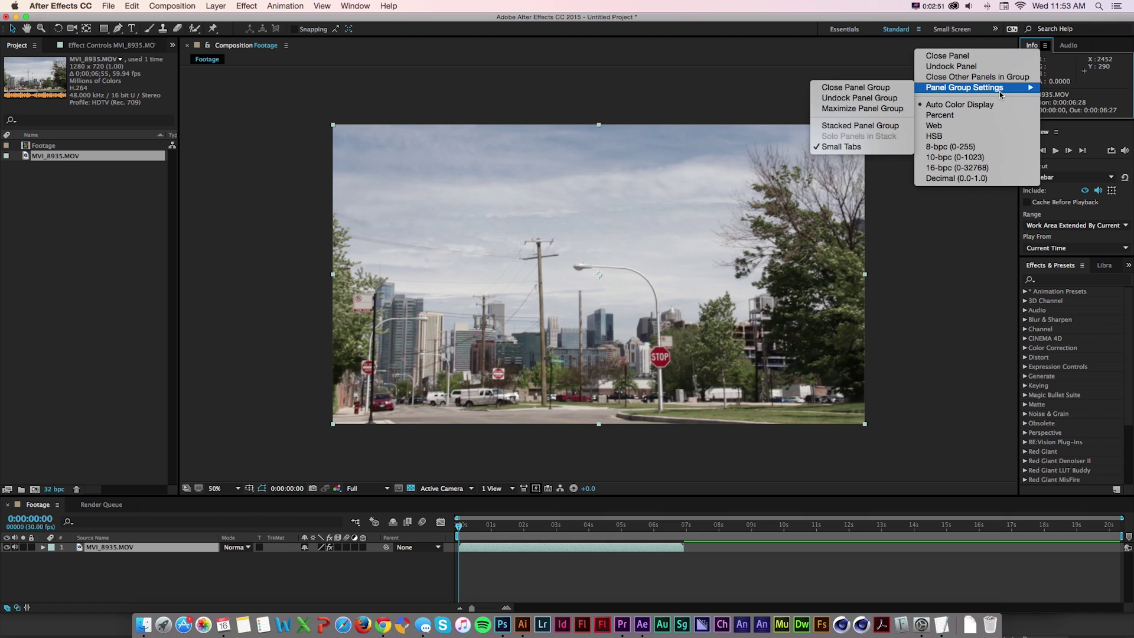
left_click(874, 126)
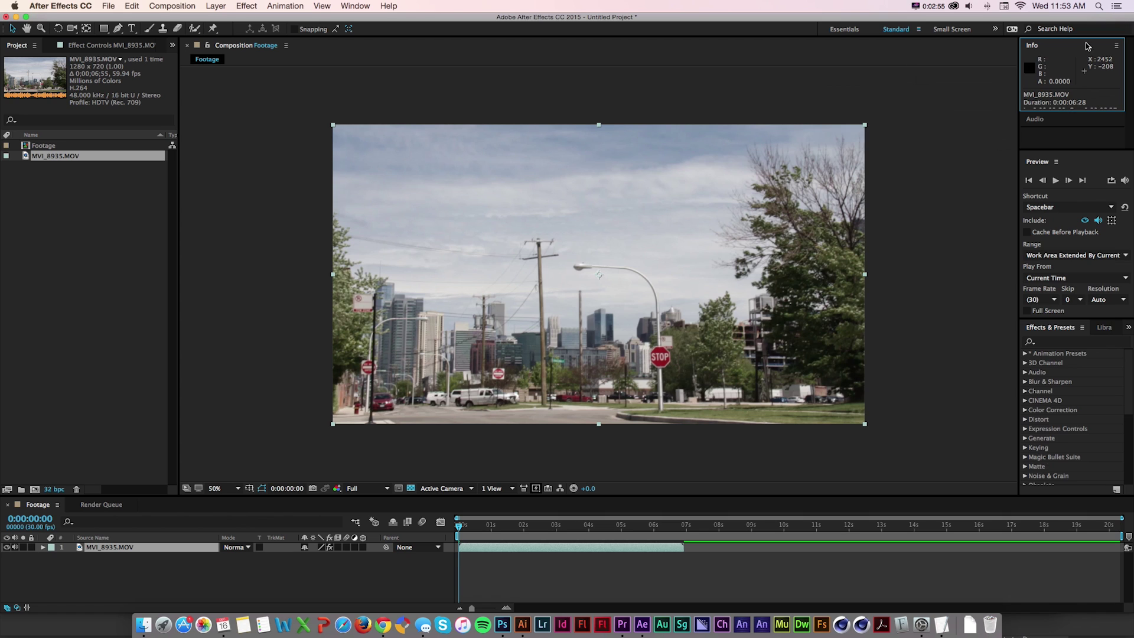
left_click(1034, 62)
- Make the Preview panel group a Stacked Panel Group, with the Audio meters showing
left_click(1045, 162)
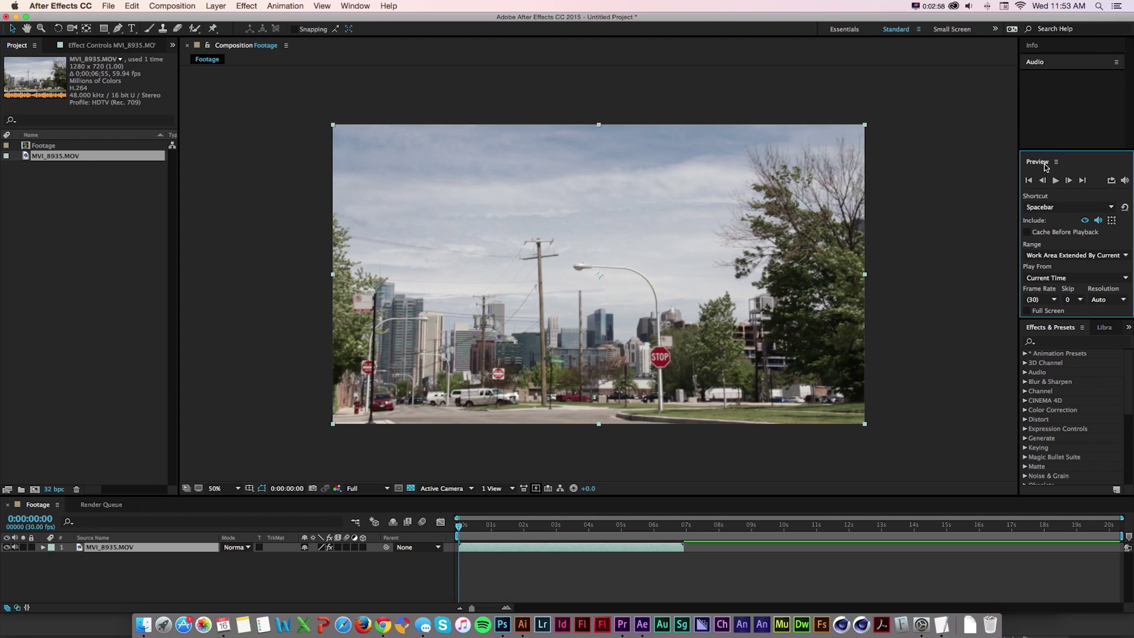
left_click(1056, 162)
mouse_move(975, 204)
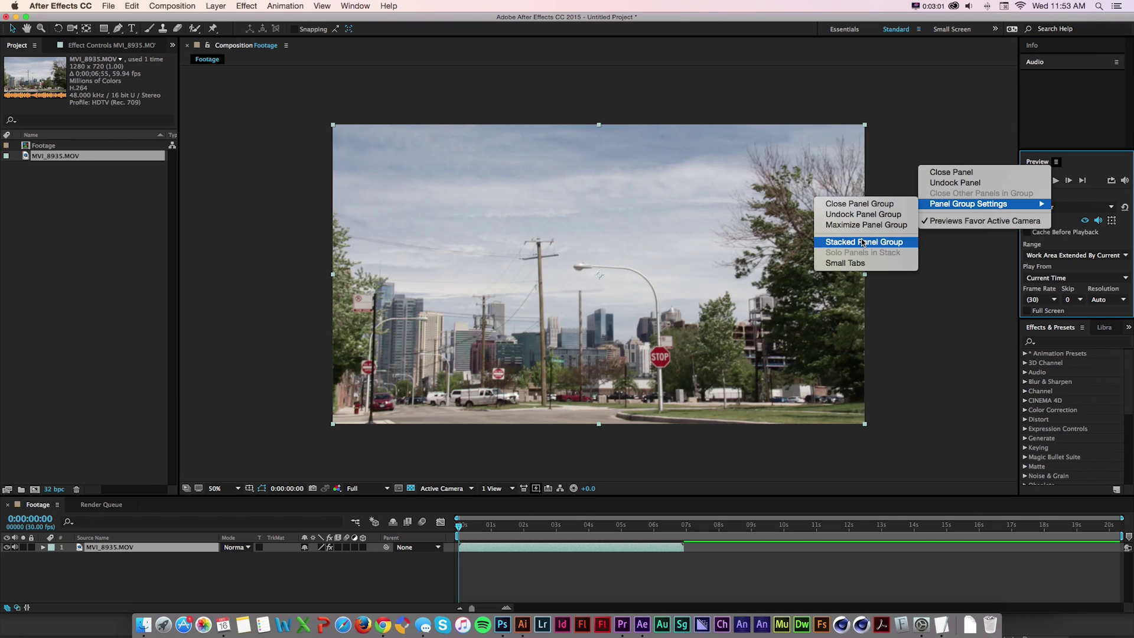
left_click(863, 243)
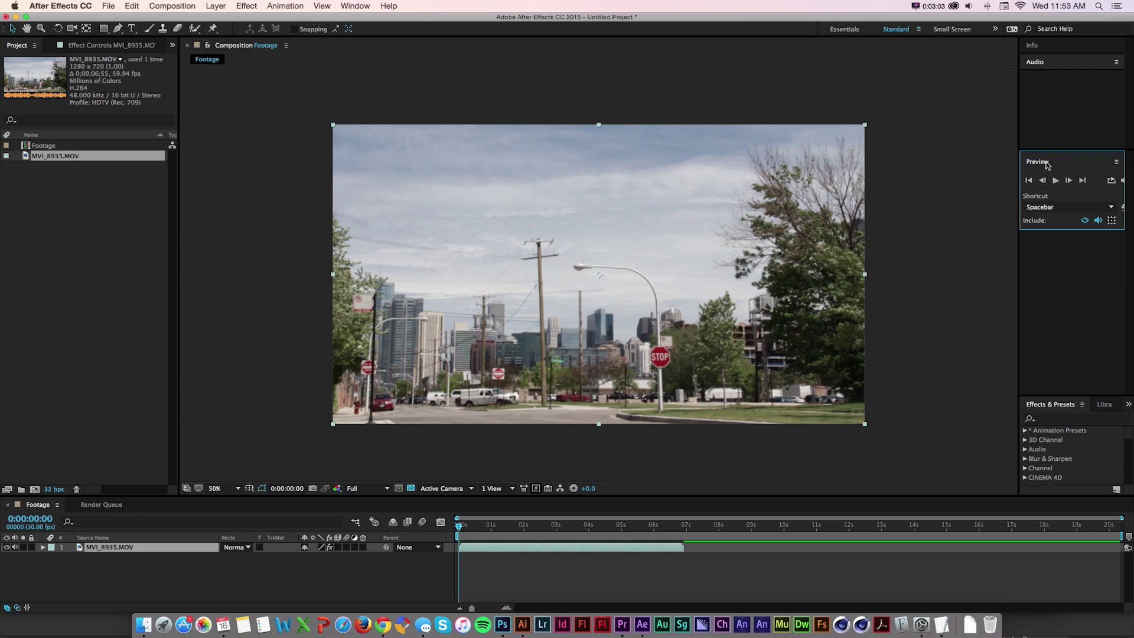
left_click(1116, 162)
left_click(1041, 63)
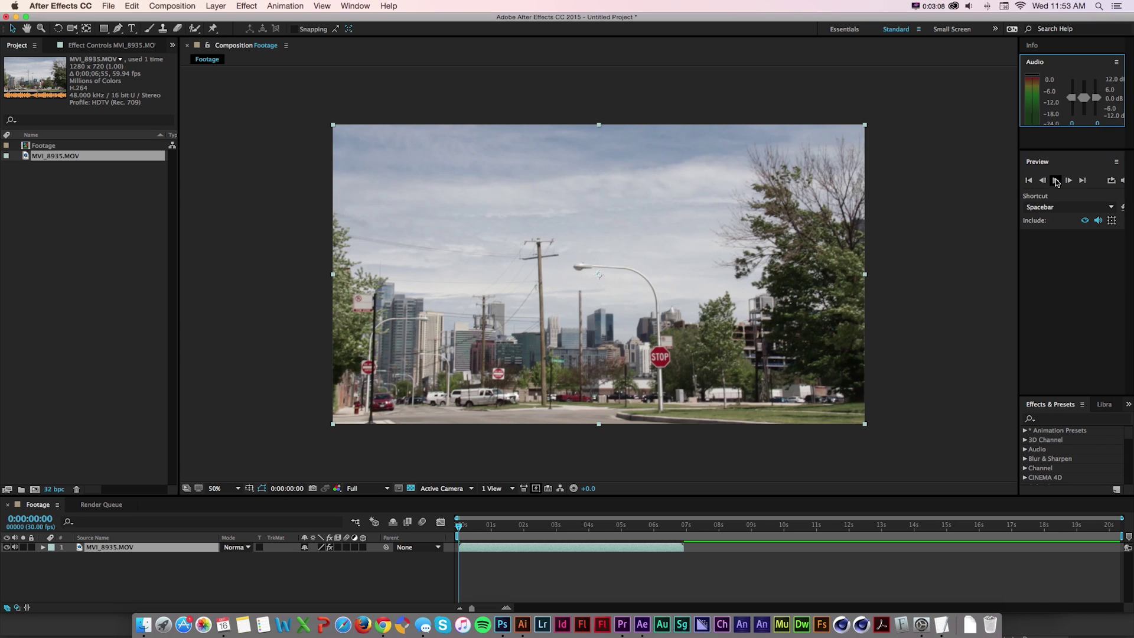
- Restore the full Preview options layout and enlarge the Effects & Presets list
left_click(1116, 162)
left_click(1116, 161)
left_click(1116, 162)
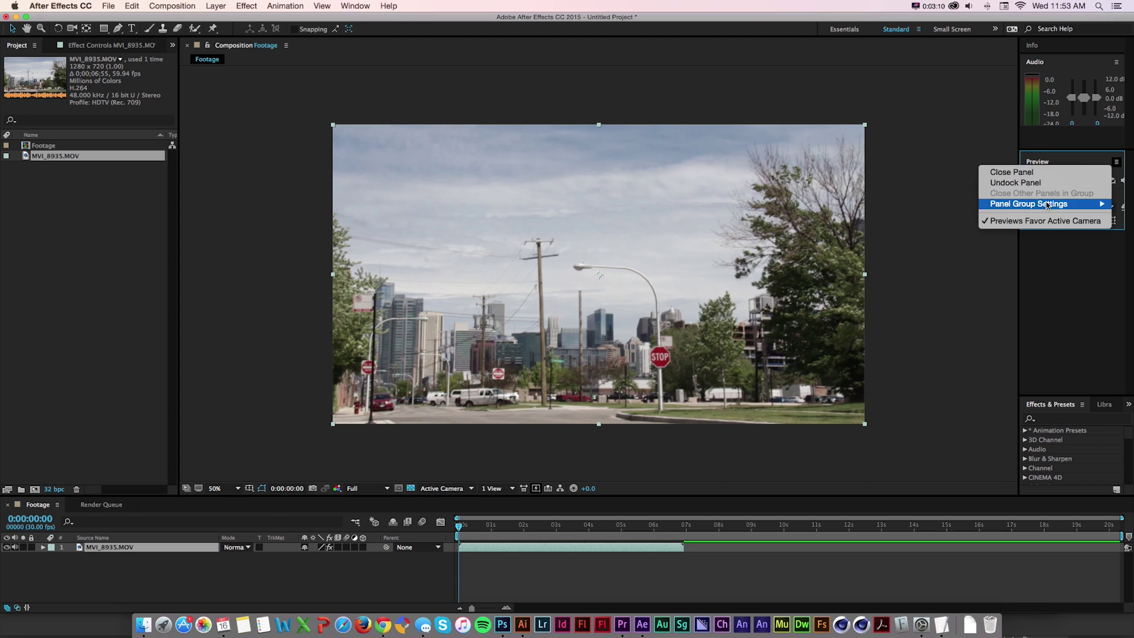
mouse_move(1039, 204)
left_click(957, 225)
left_click_drag(1060, 396, 1063, 354)
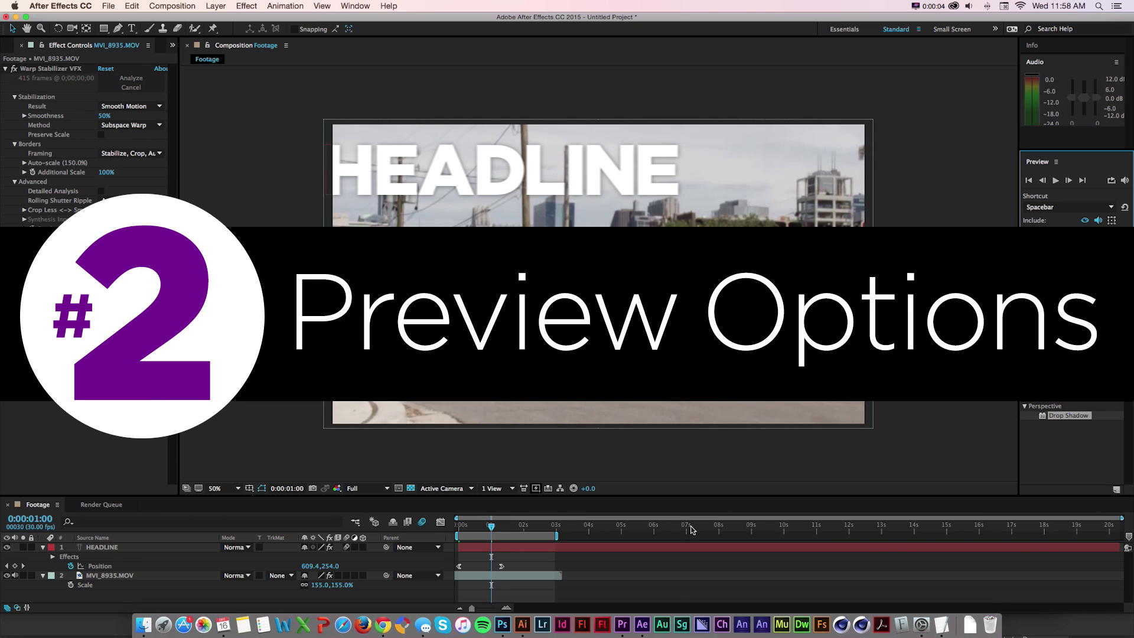
- Rewind and preview the HEADLINE animation, turning on composition motion blur
mouse_move(492, 527)
left_mouse_down()
mouse_move(460, 528)
mouse_move(499, 528)
left_mouse_up()
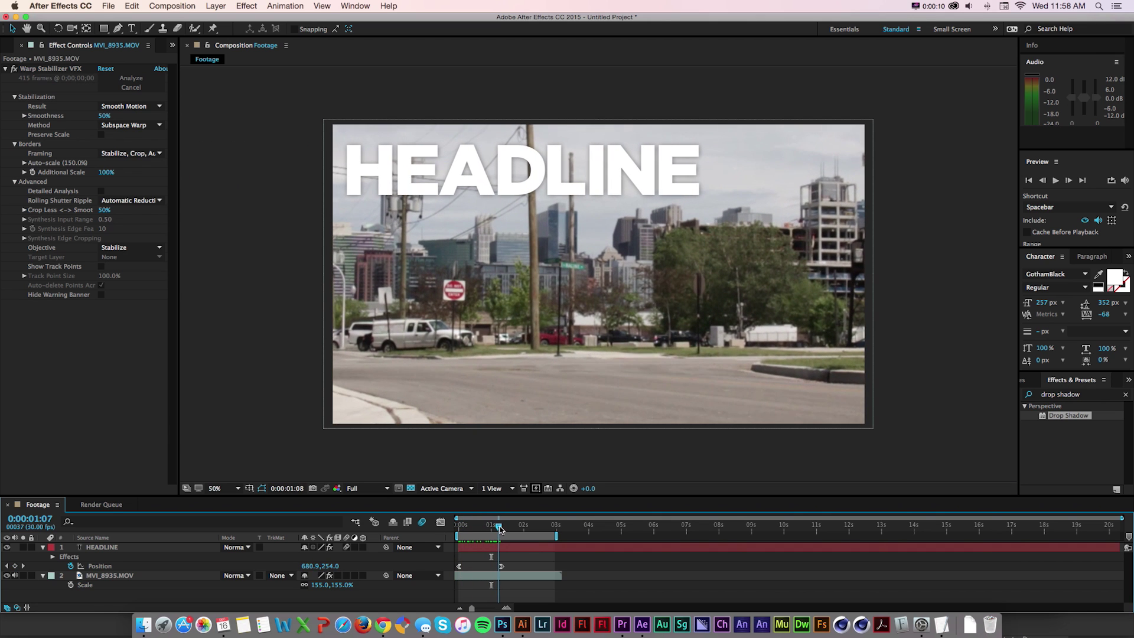
key("space")
left_click(423, 522)
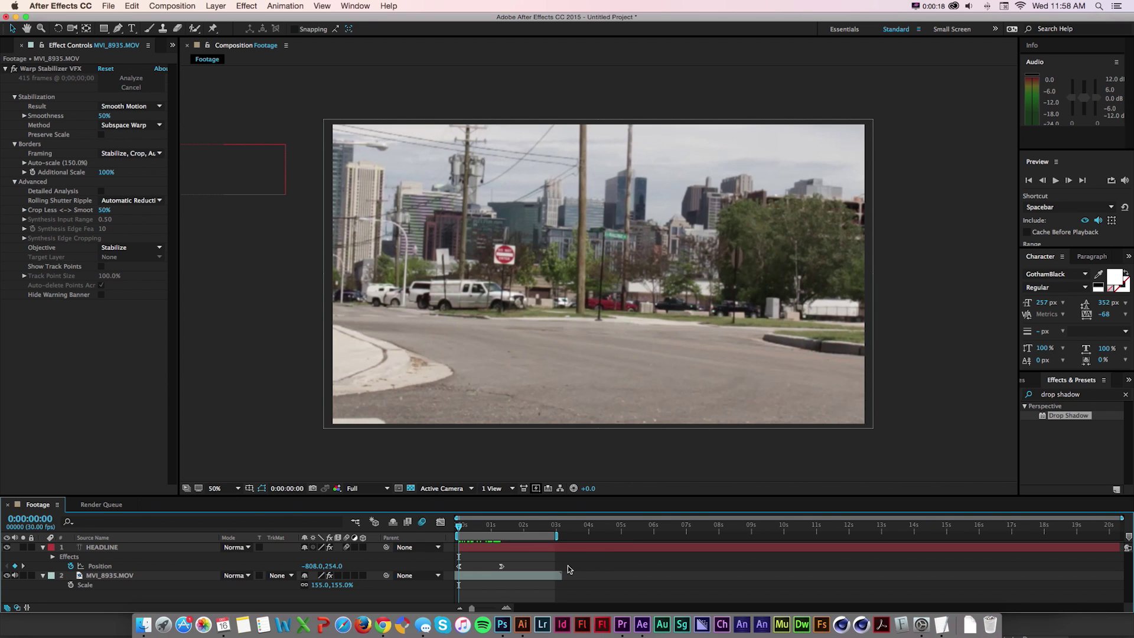
key("space")
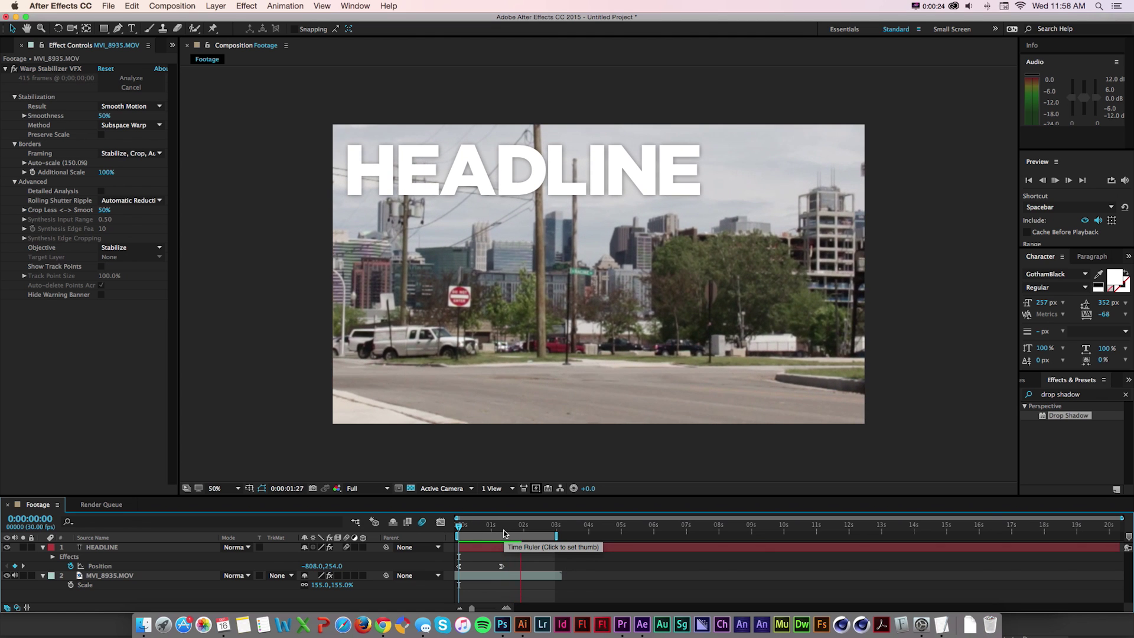
left_click(501, 548)
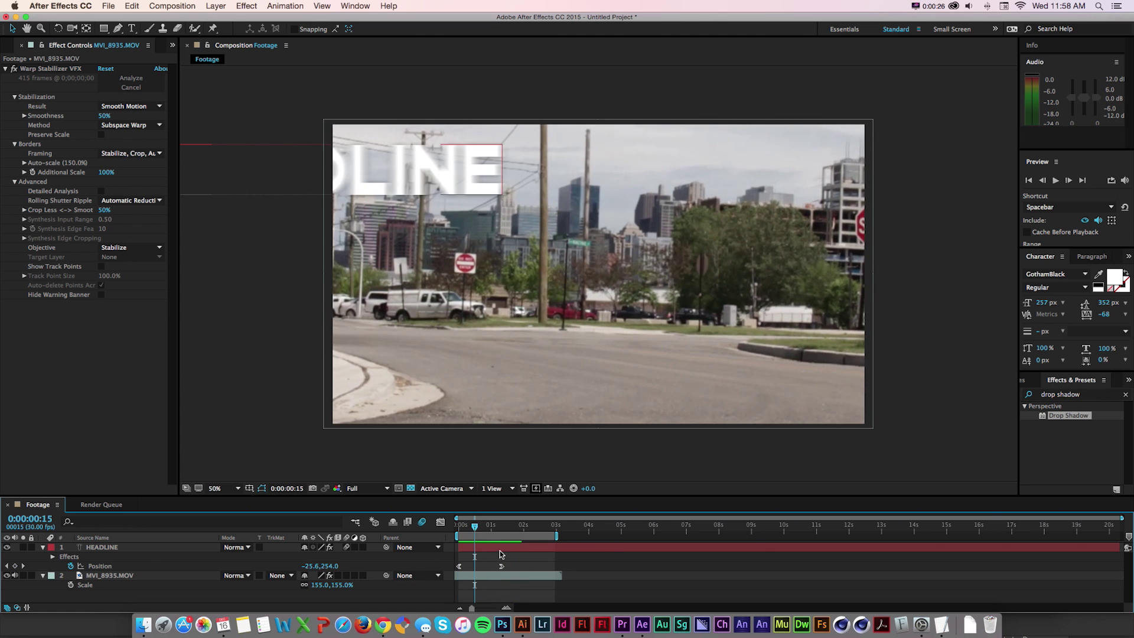
- Select HEADLINE, move the playhead to 0:00:01:03, and expand the Preview panel options
left_click(500, 551)
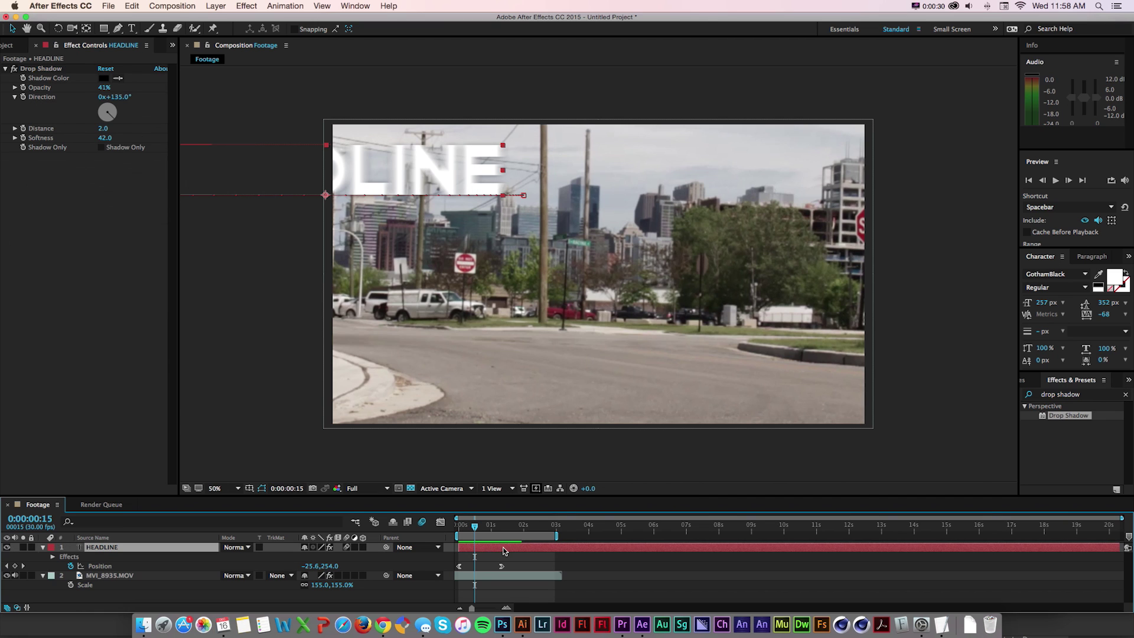
left_click_drag(484, 531, 492, 530)
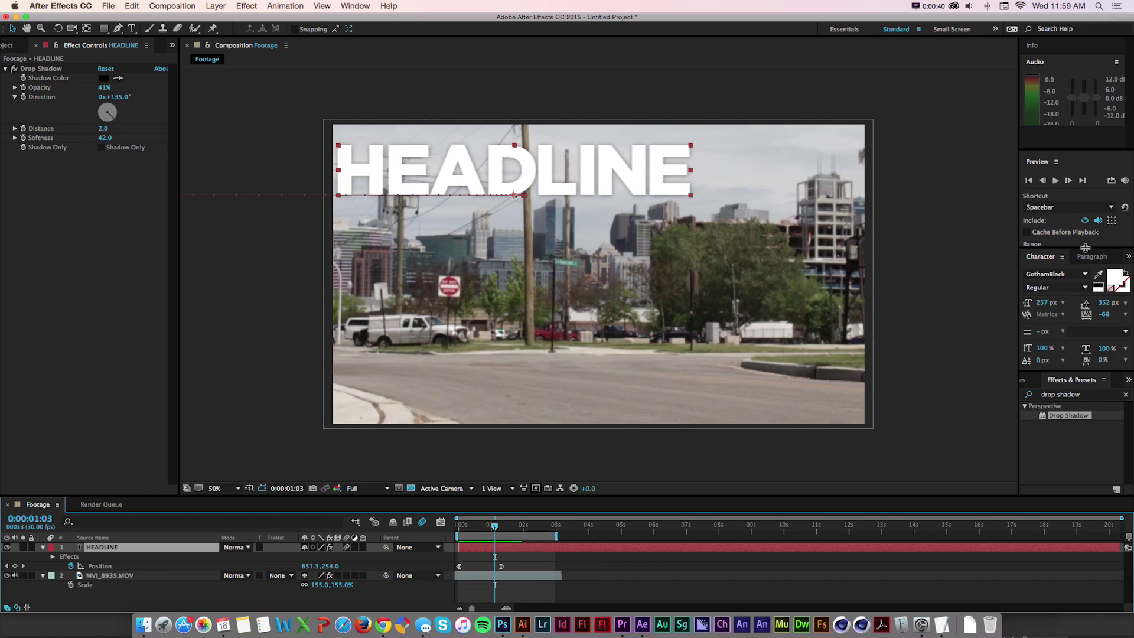
left_click_drag(1085, 250, 1084, 319)
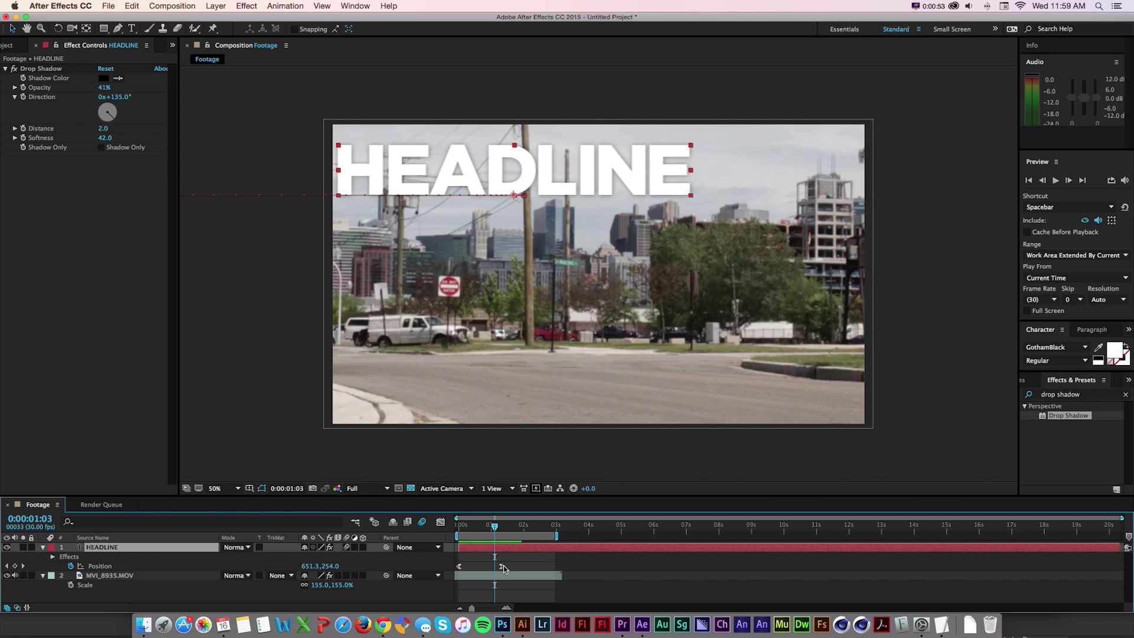
- Move the final HEADLINE Position keyframe to 0:00:01:04 and preview the result
left_click_drag(502, 566, 501, 570)
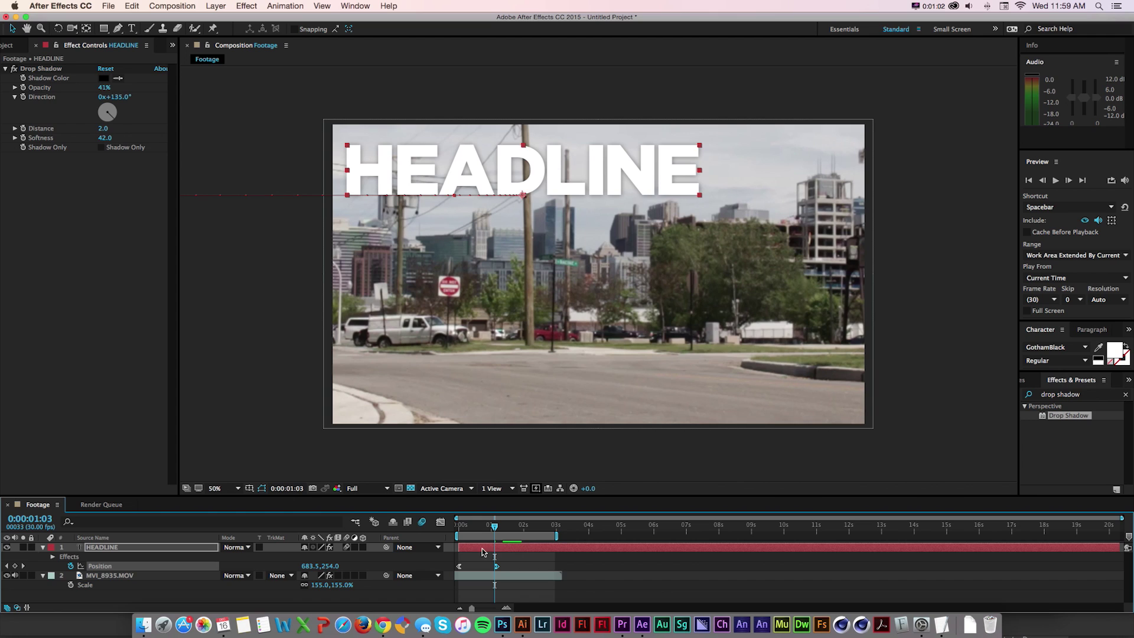
left_click_drag(496, 566, 495, 566)
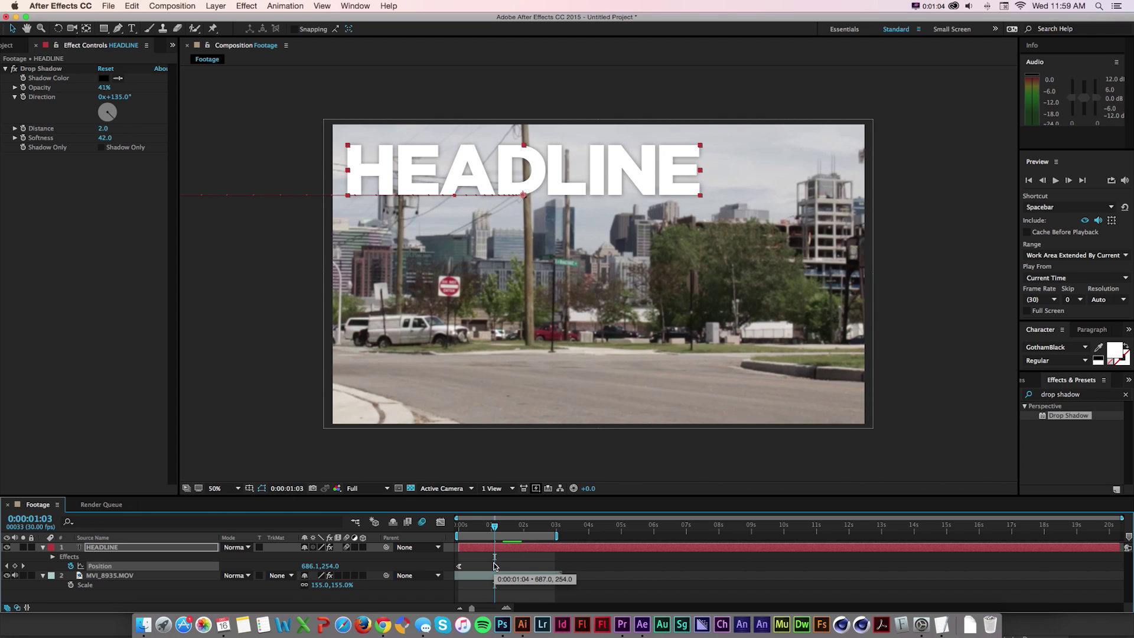
key("space")
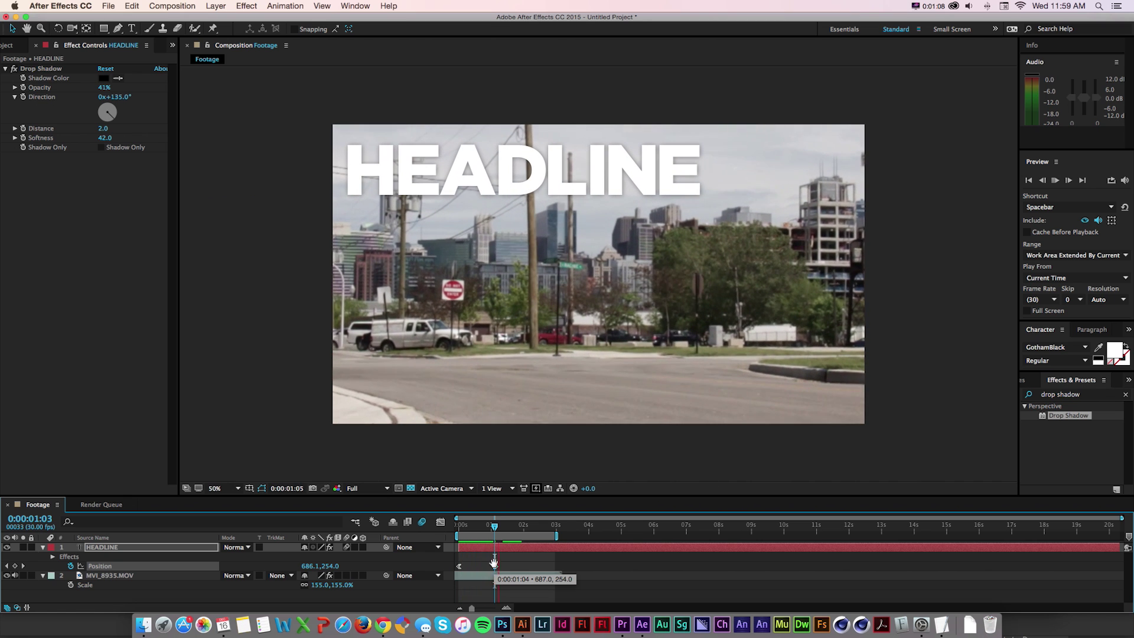
key("space")
key("space")
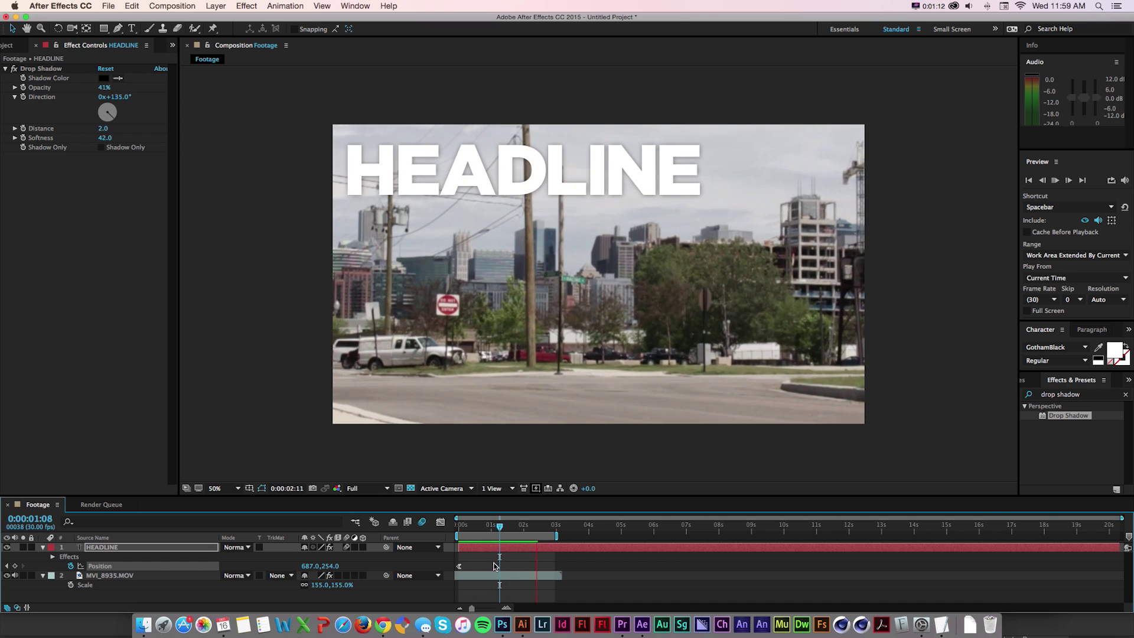
key("space")
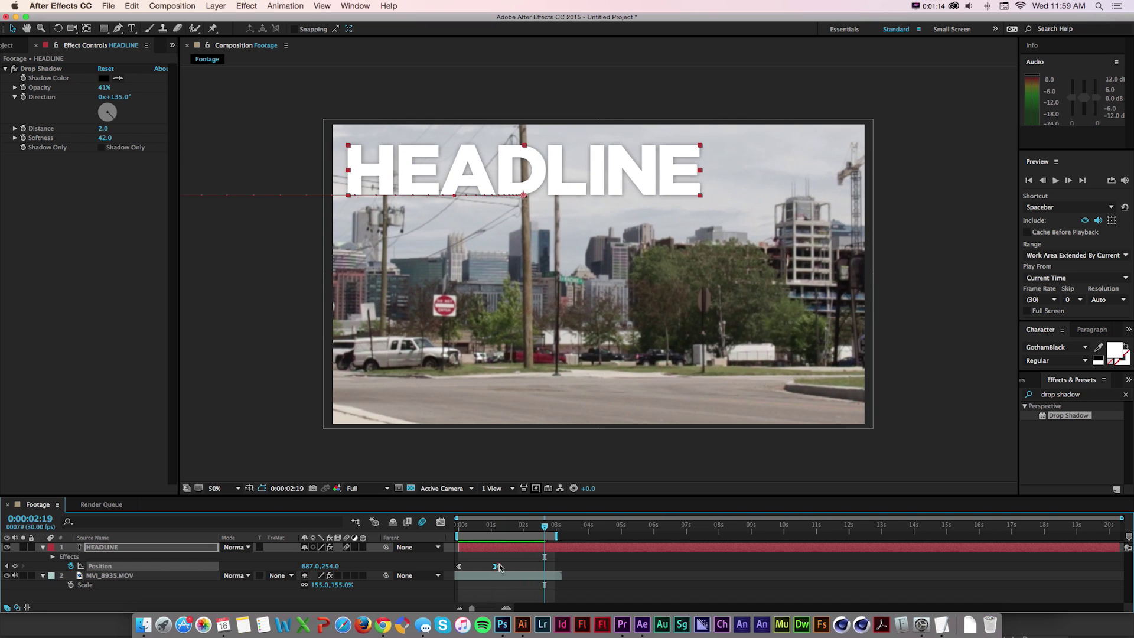
- Enable Cache Before Playback and preview the slide-in from an early frame
left_click(499, 590)
left_click_drag(543, 526, 471, 530)
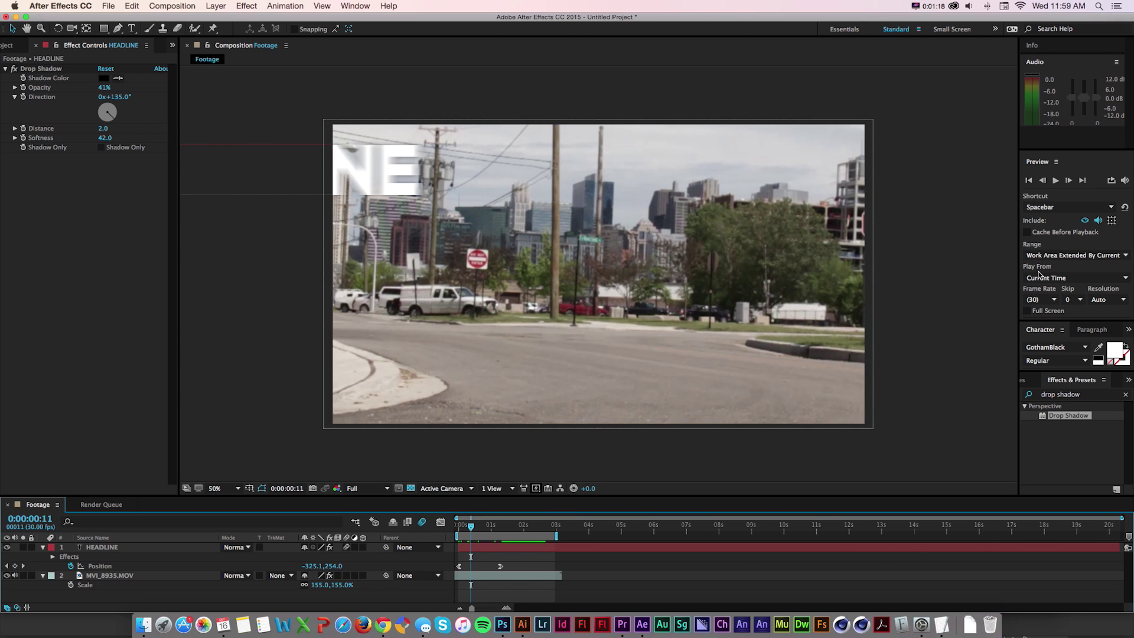
left_click(1027, 232)
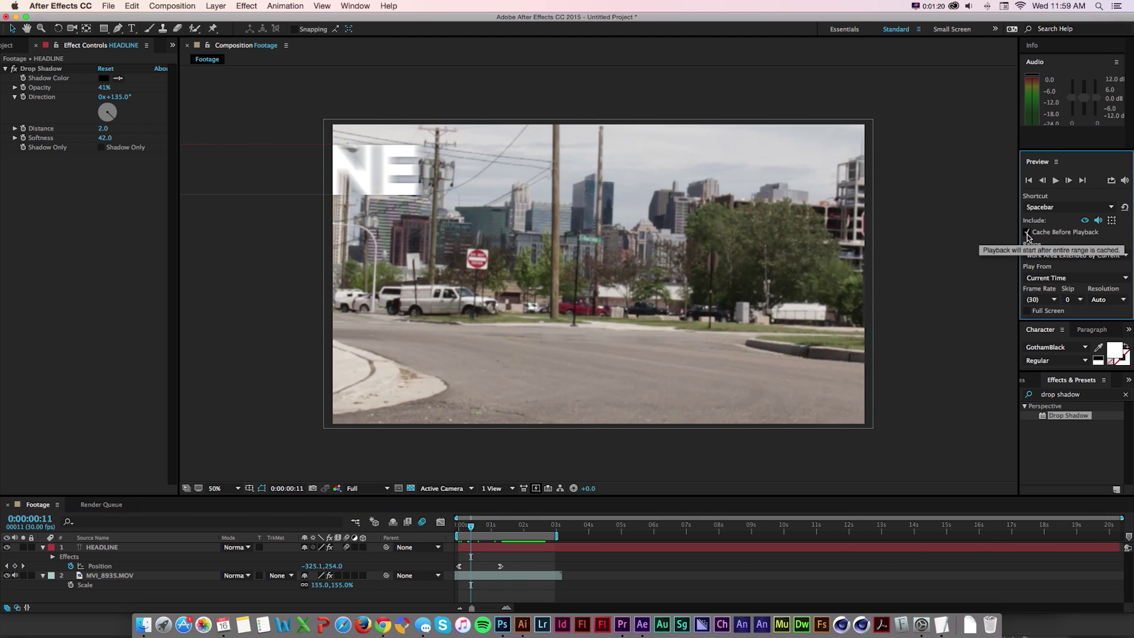
key("space")
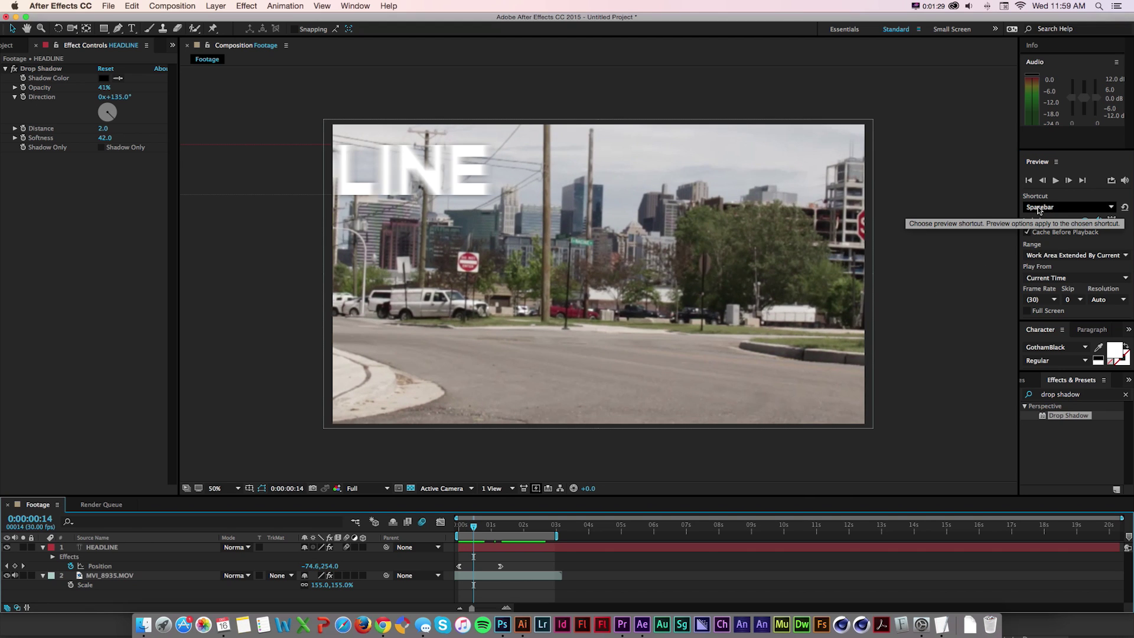
left_click(1039, 207)
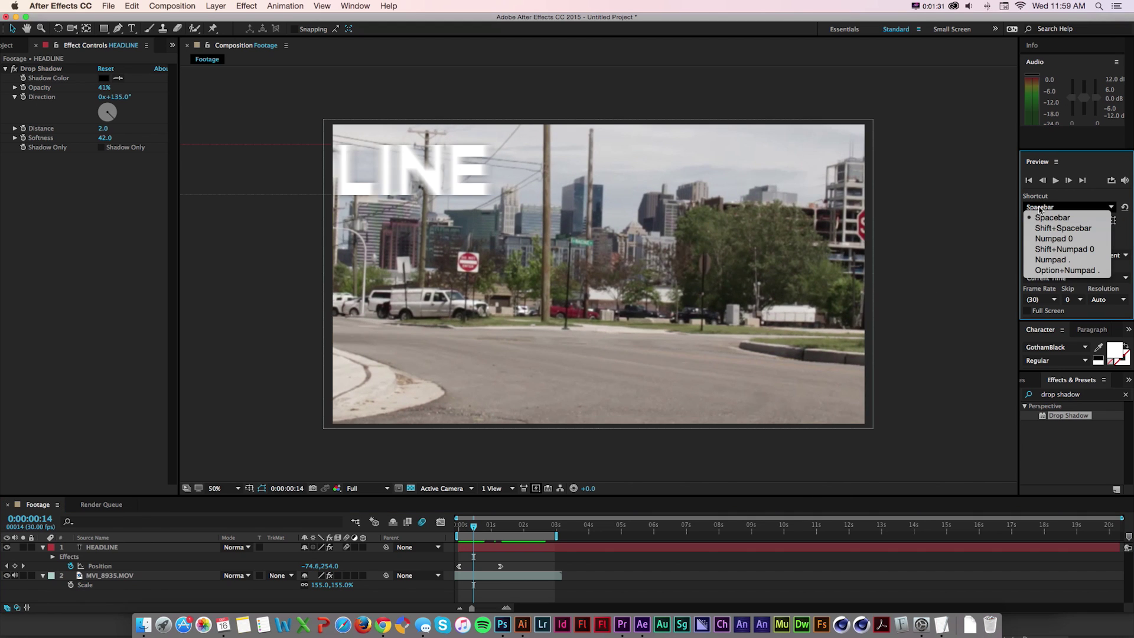
left_click(1041, 208)
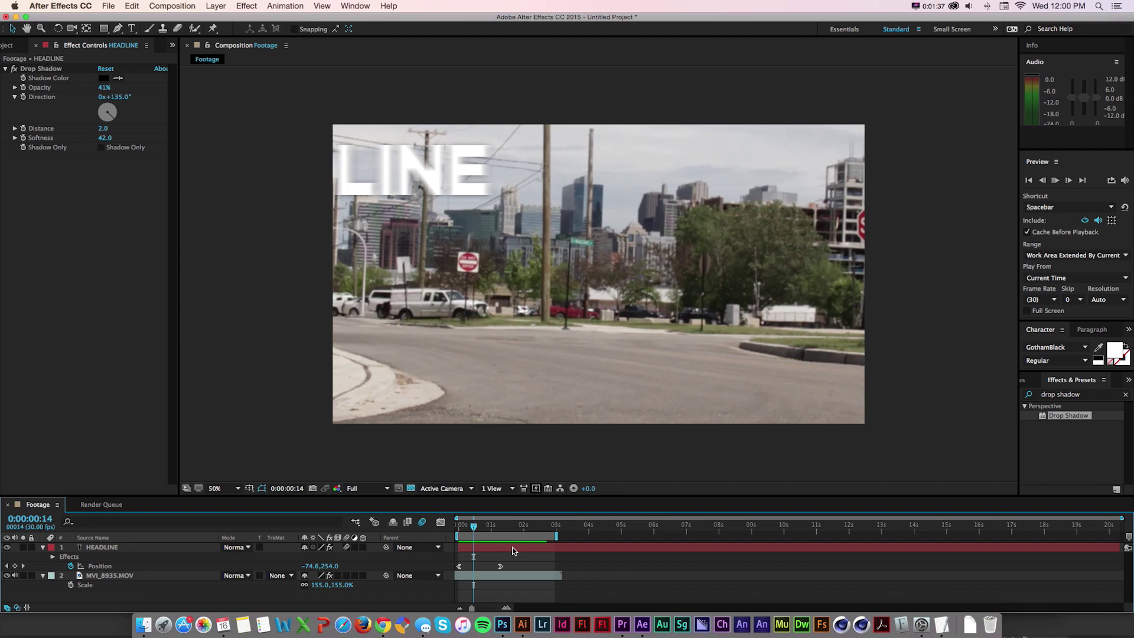
key("space")
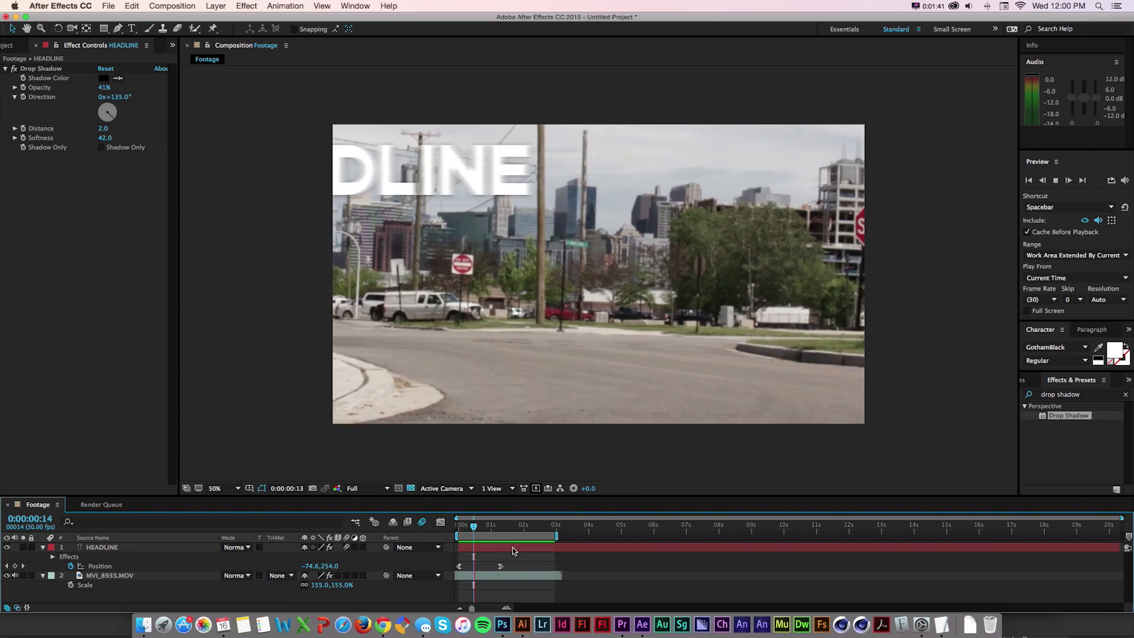
key("space")
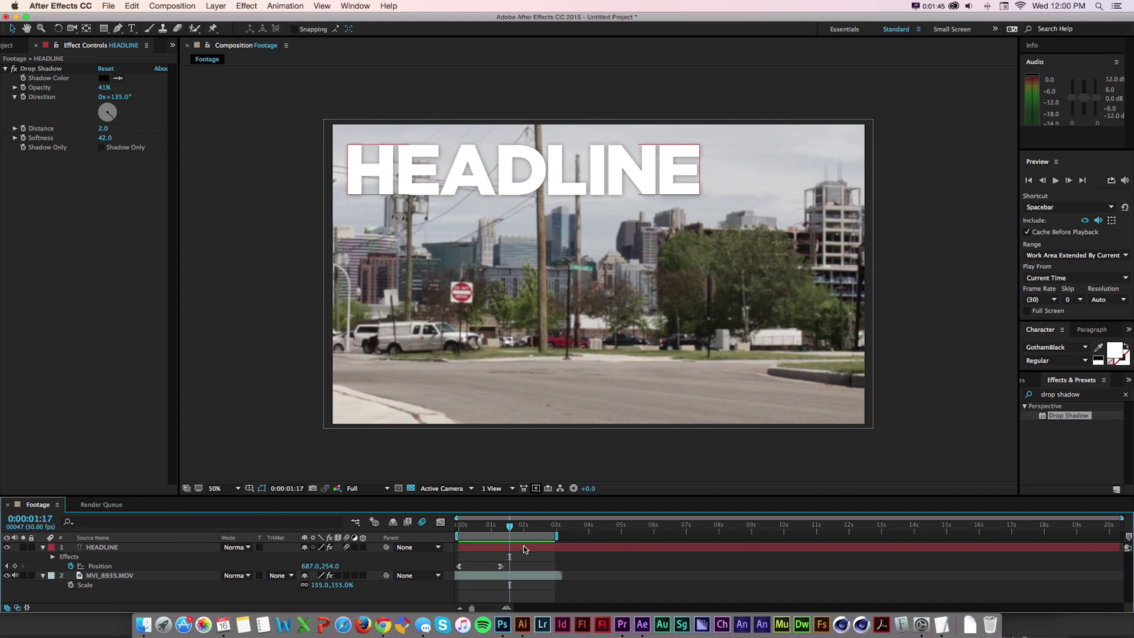
key("F2")
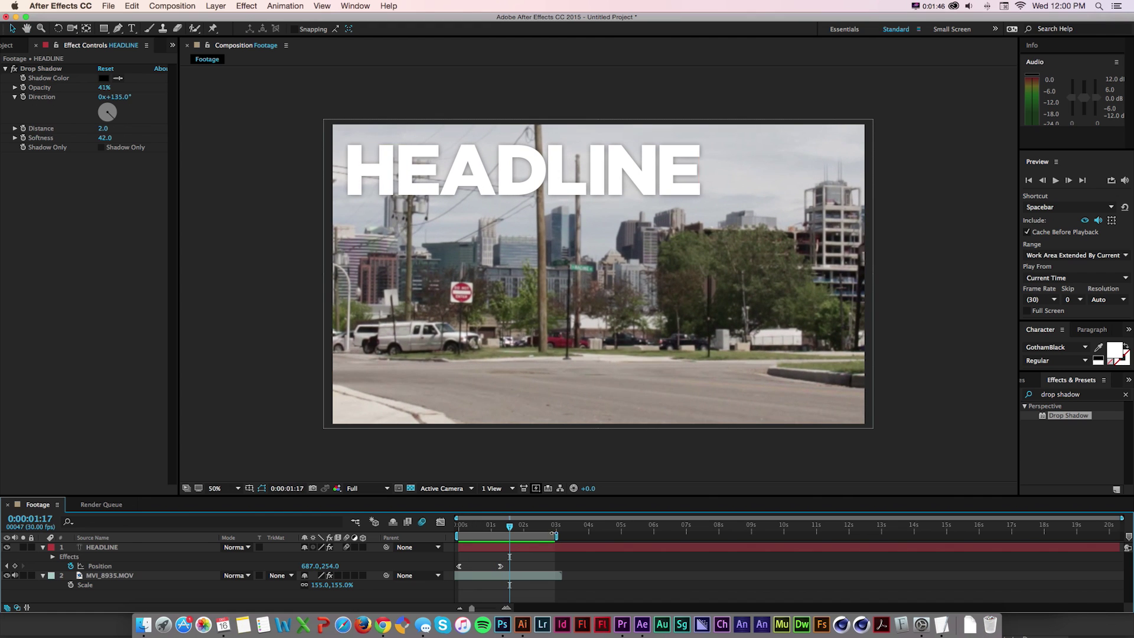
- Turn off Include Audio and expand the Preview panel to show the On (Spacebar) Stop options
left_click(1084, 220)
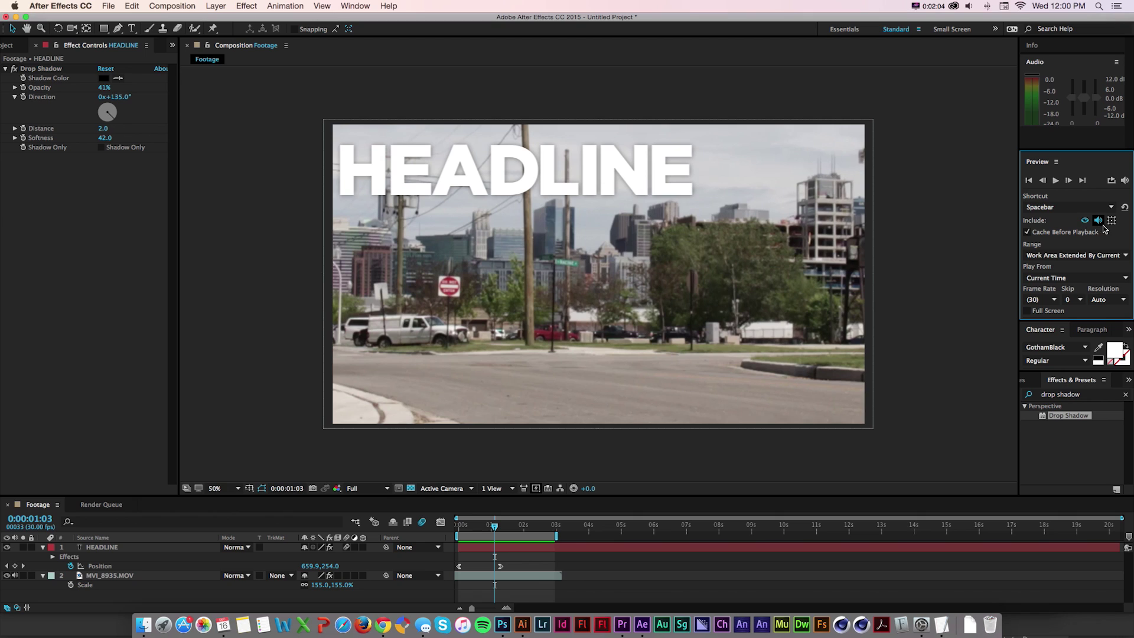
left_click(1100, 222)
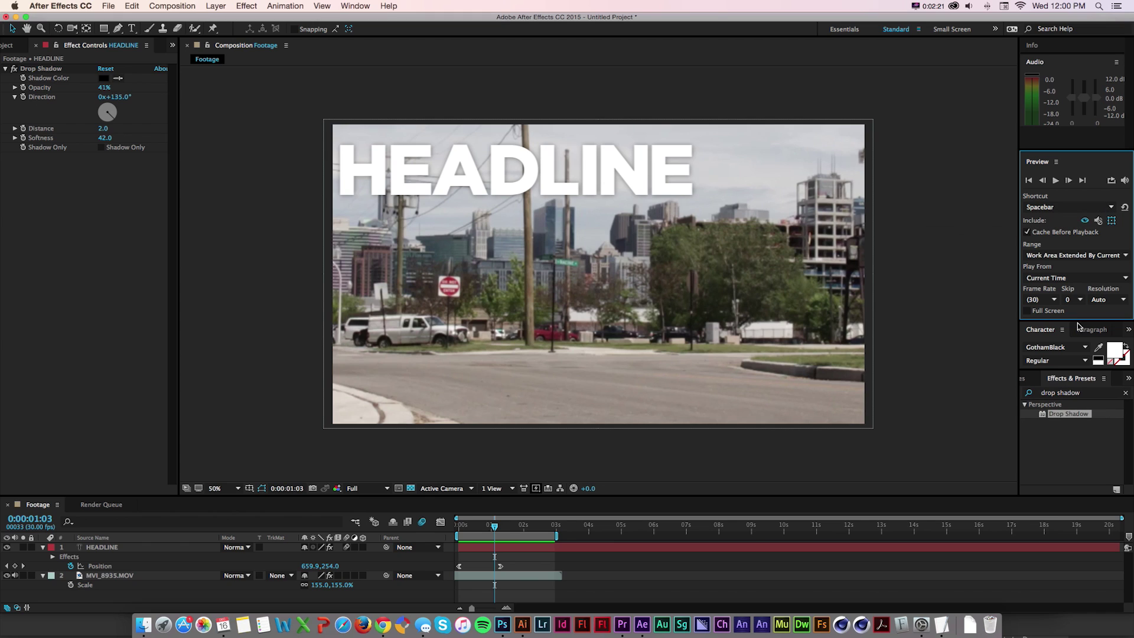
left_click_drag(1078, 322, 1078, 374)
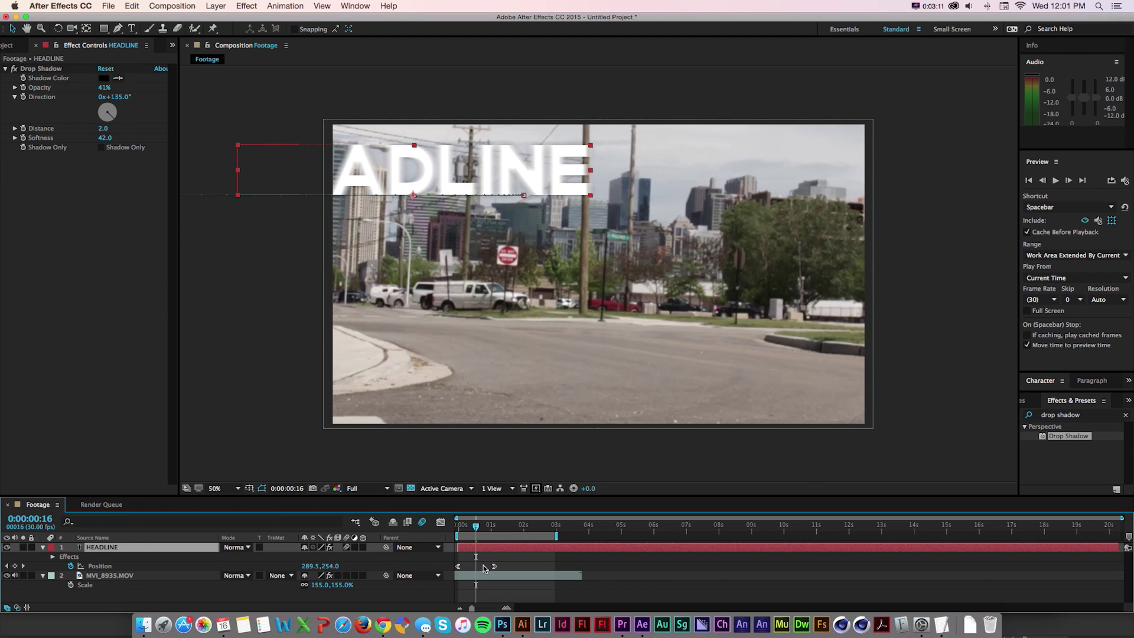
- From the comp start, tick 'If caching, play cached frames' and preview the HEADLINE twice
key("Home")
left_click(494, 547)
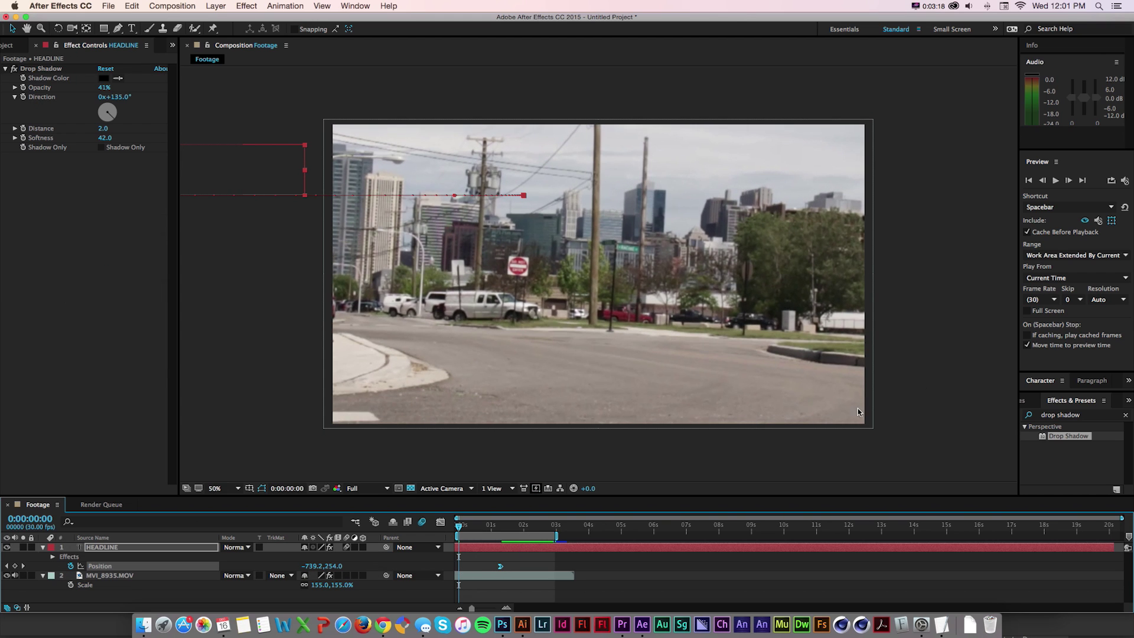
left_click(1028, 334)
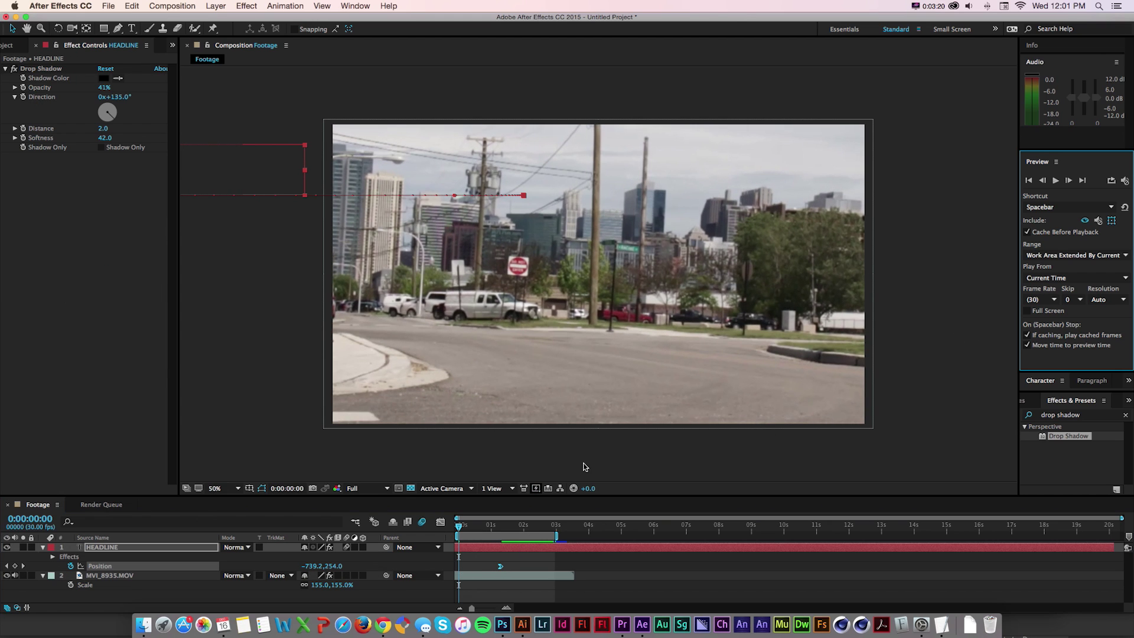
key("space")
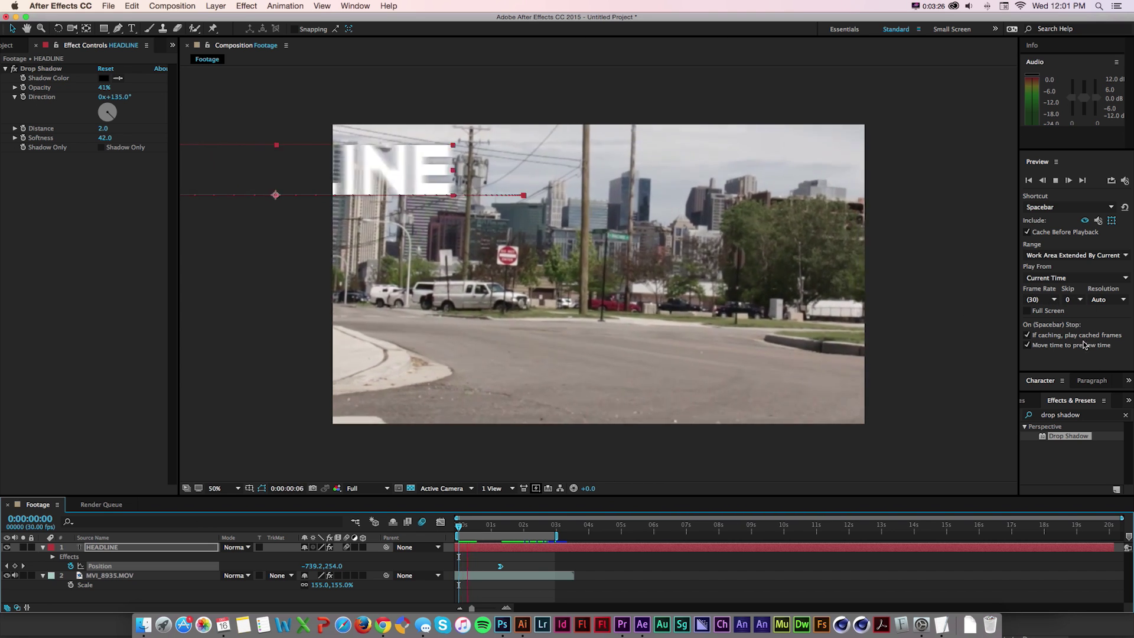
key("space")
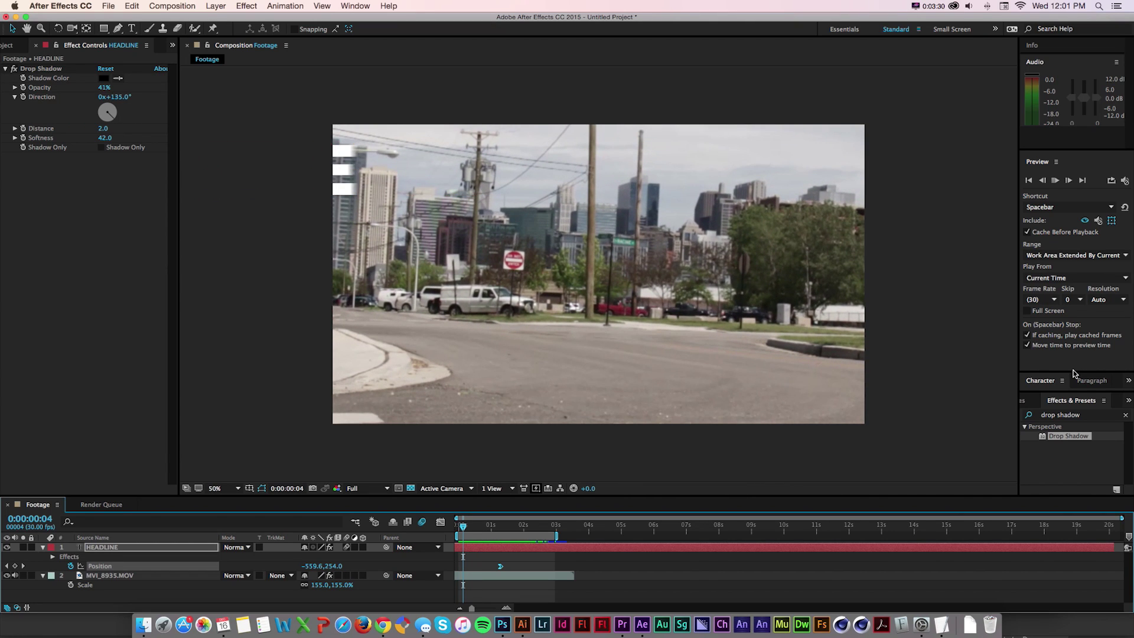
key("space")
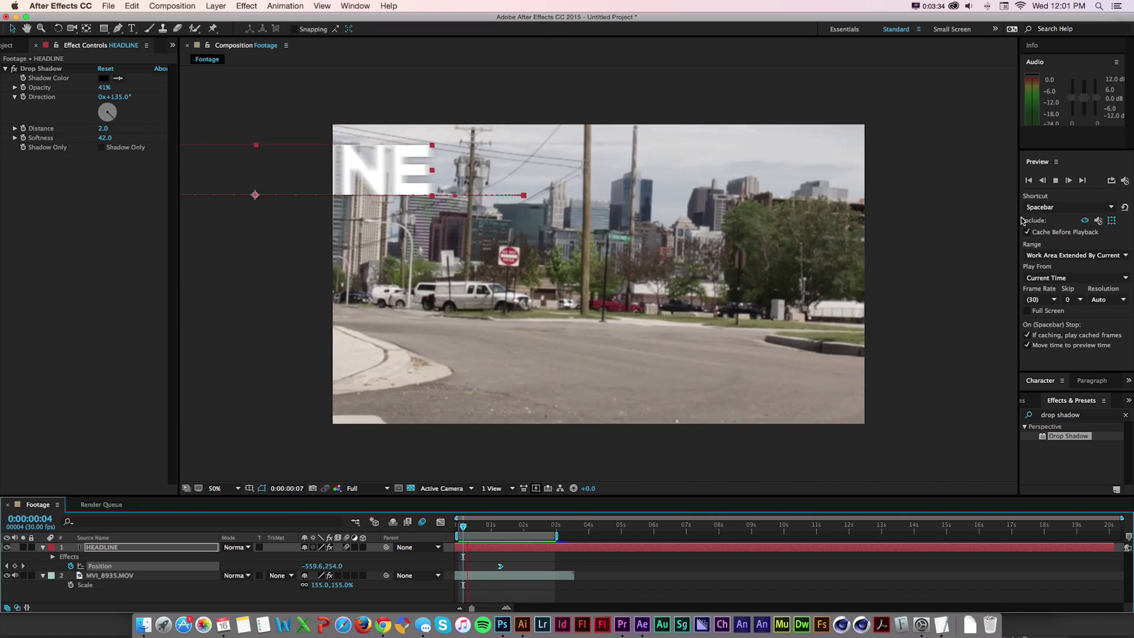
key("space")
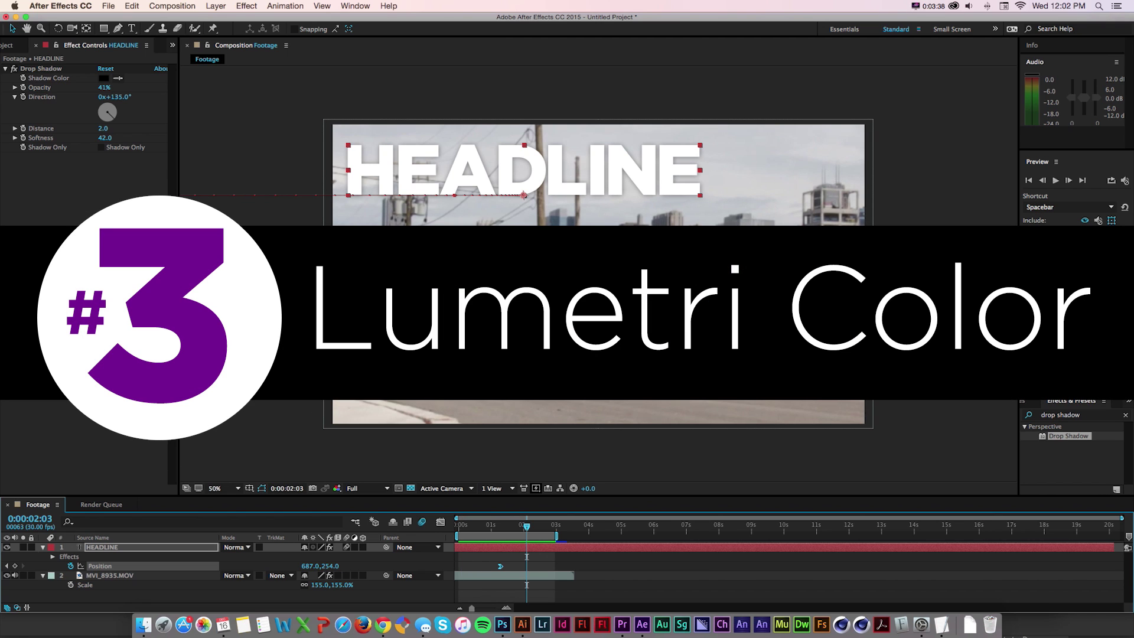
- Search Effects & Presets for 'lumetri' and drag Lumetri Color onto MVI_8935.MOV
left_click(1125, 414)
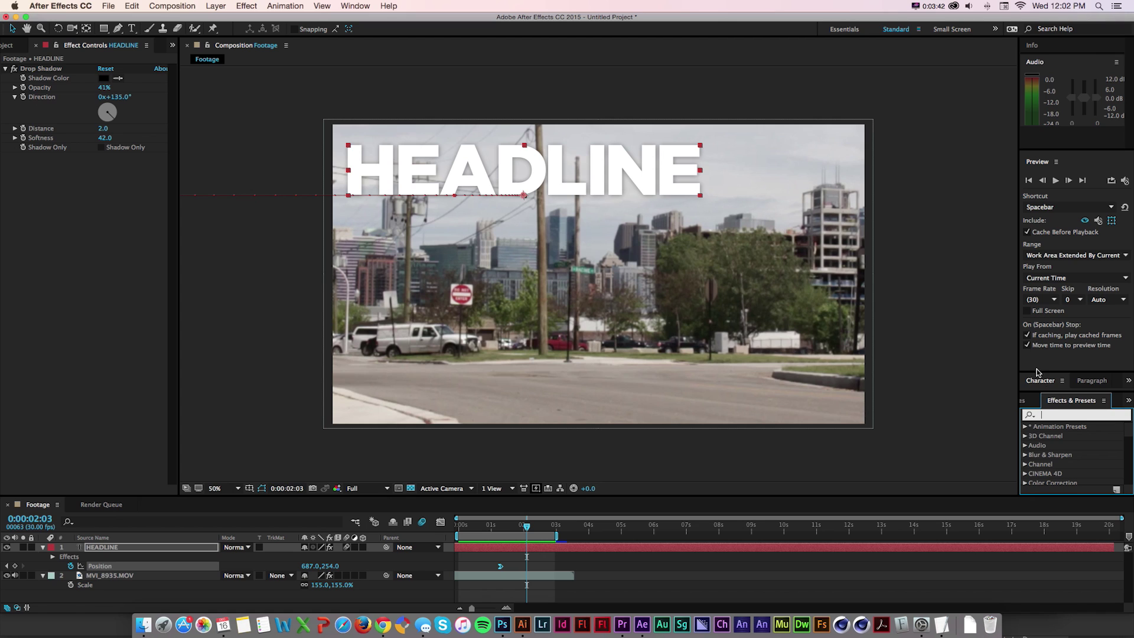
left_click_drag(1037, 371, 1038, 222)
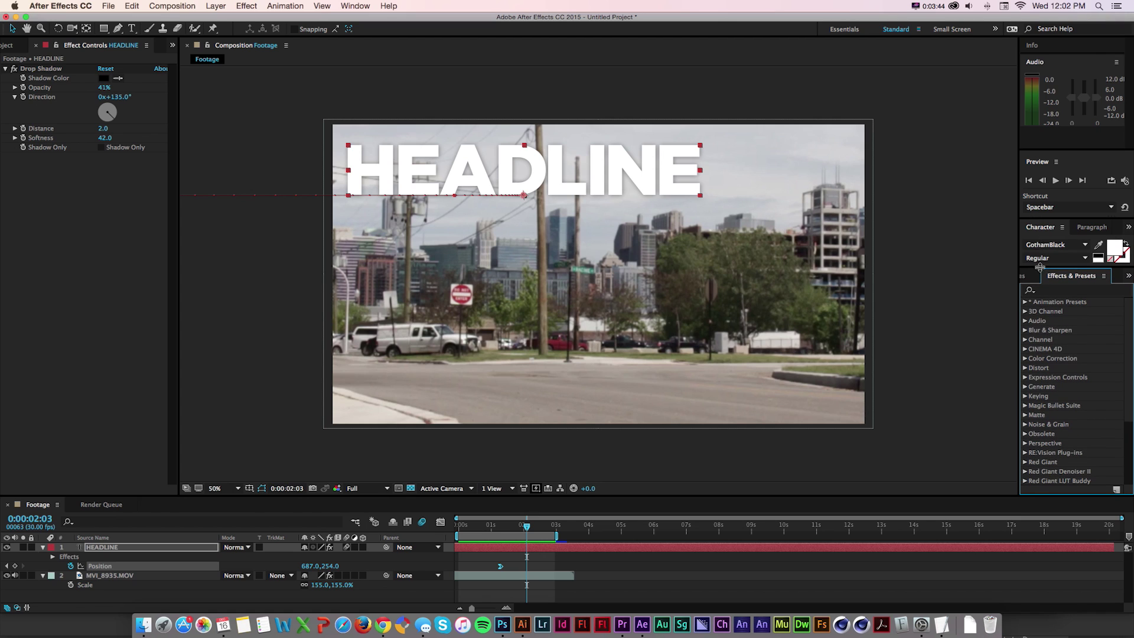
left_click(1054, 290)
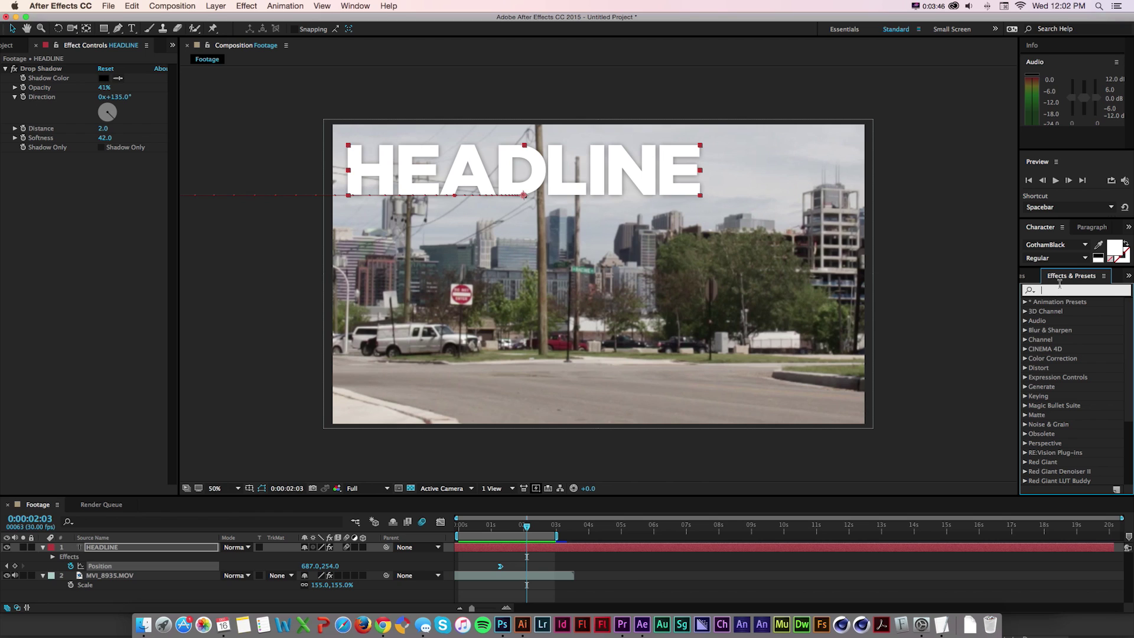
type("lumetri")
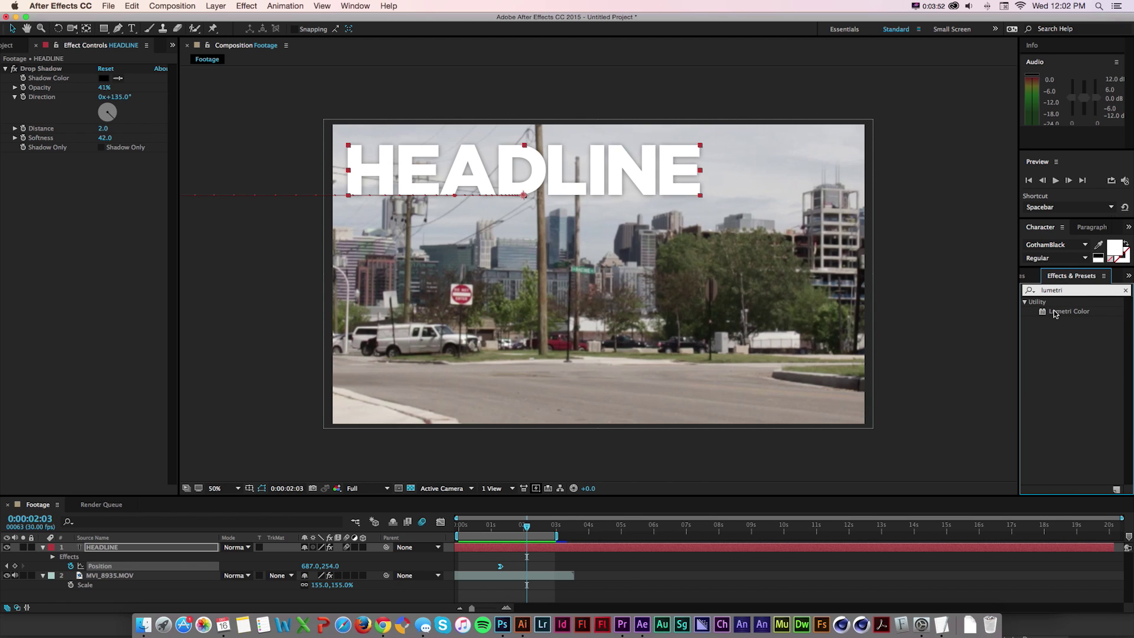
left_click_drag(1054, 310, 508, 575)
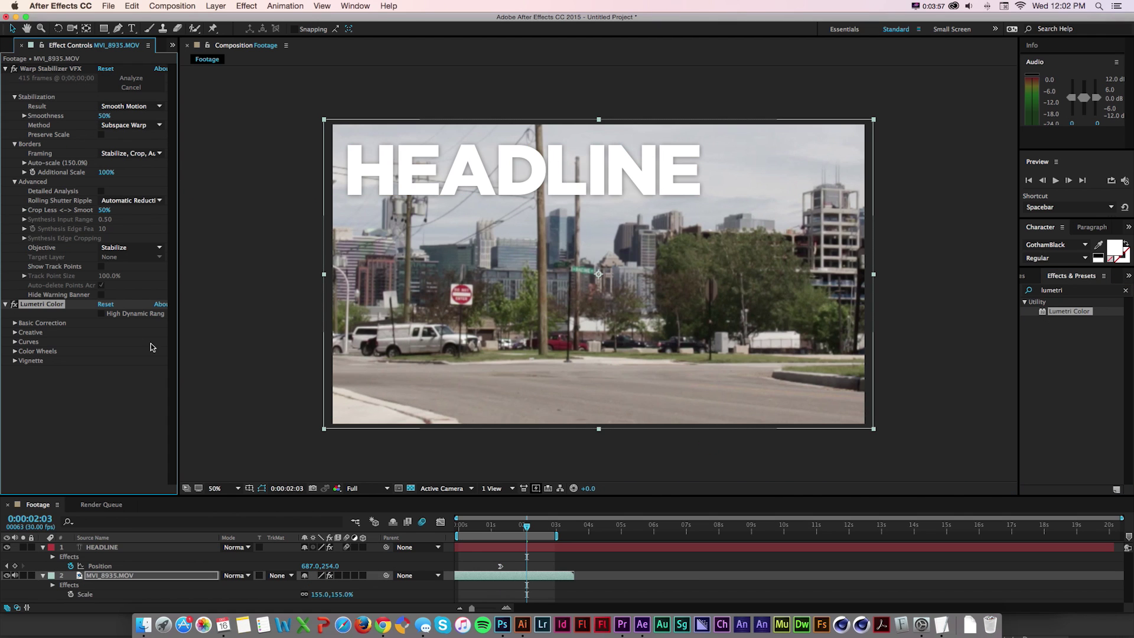
- Widen Effect Controls, expand Lumetri Color's sections, and set Basic Correction Exposure to 0.8
left_click(6, 69)
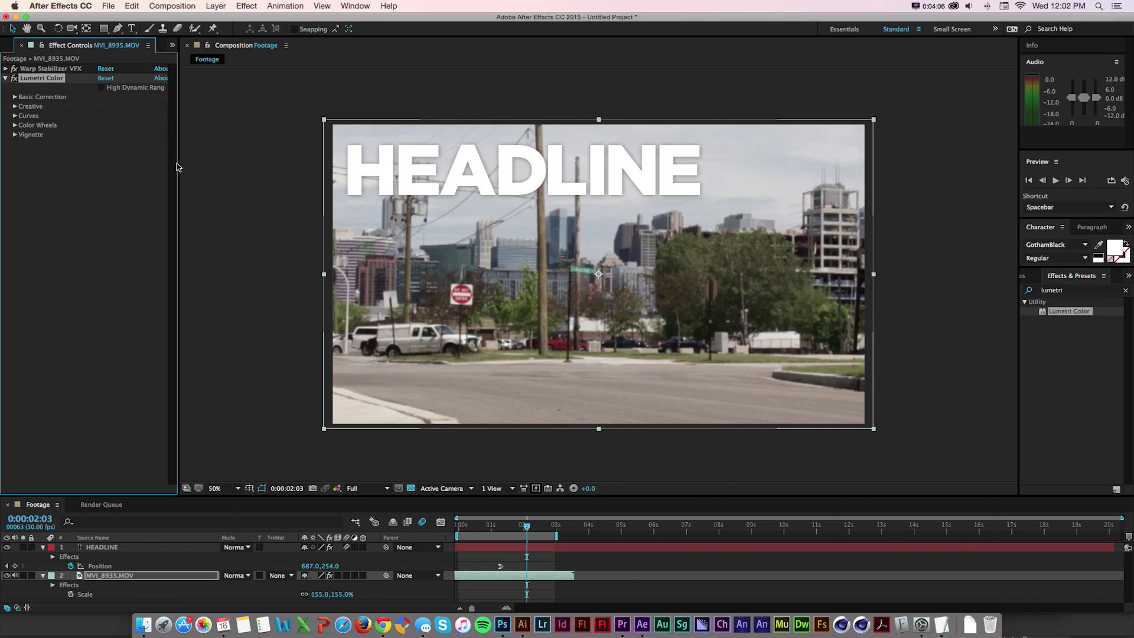
left_click_drag(176, 164, 228, 167)
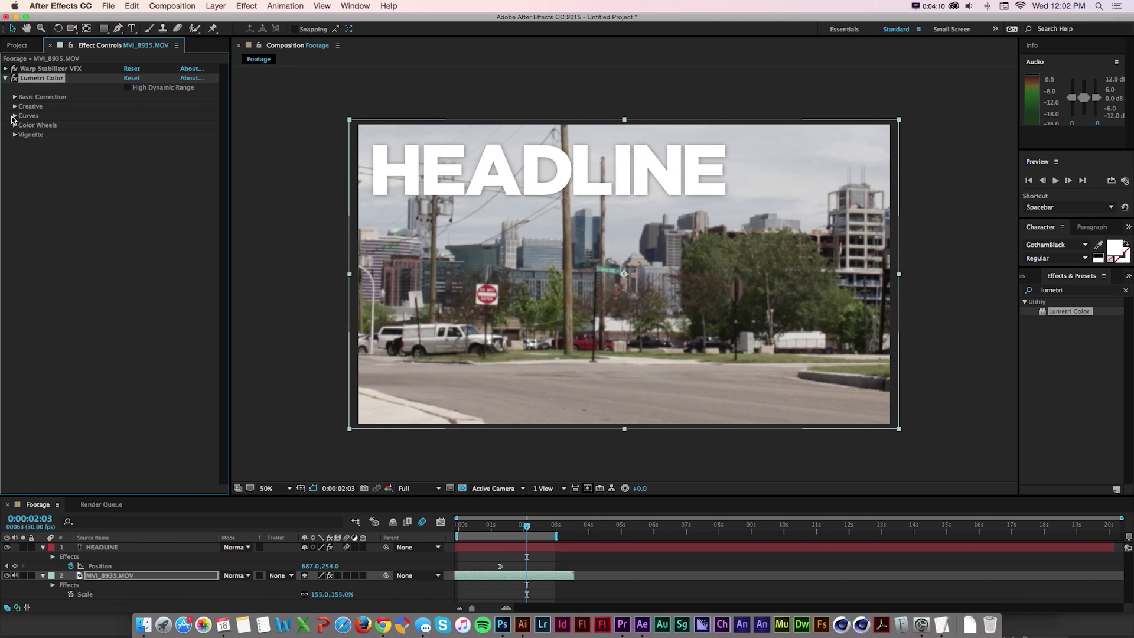
left_click(14, 135)
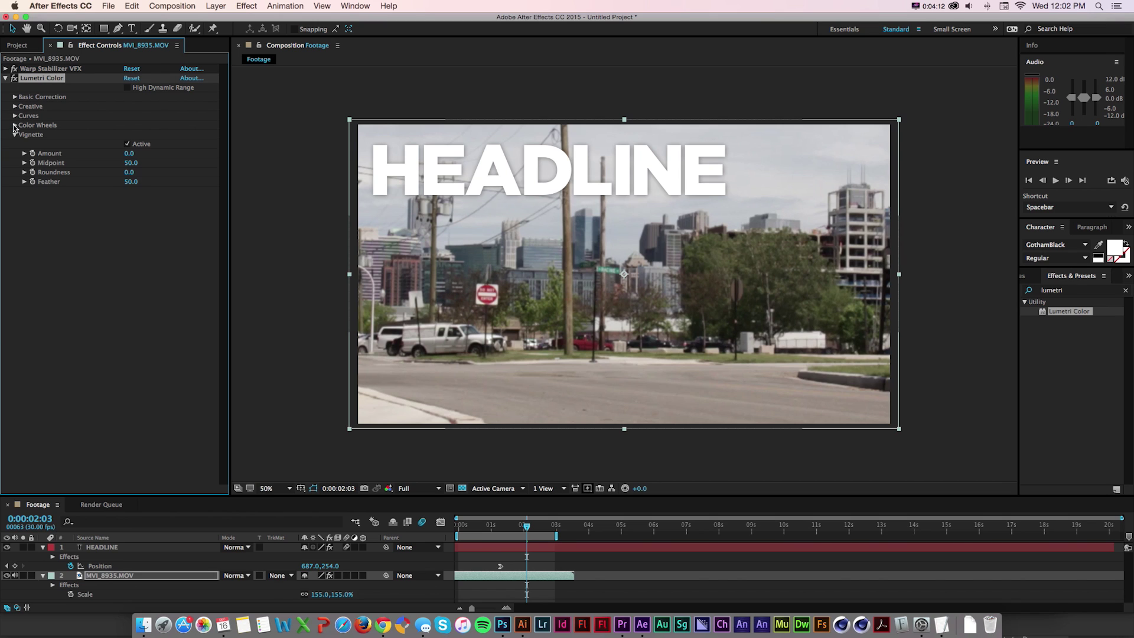
left_click(15, 125)
left_click(15, 115)
left_click(14, 106)
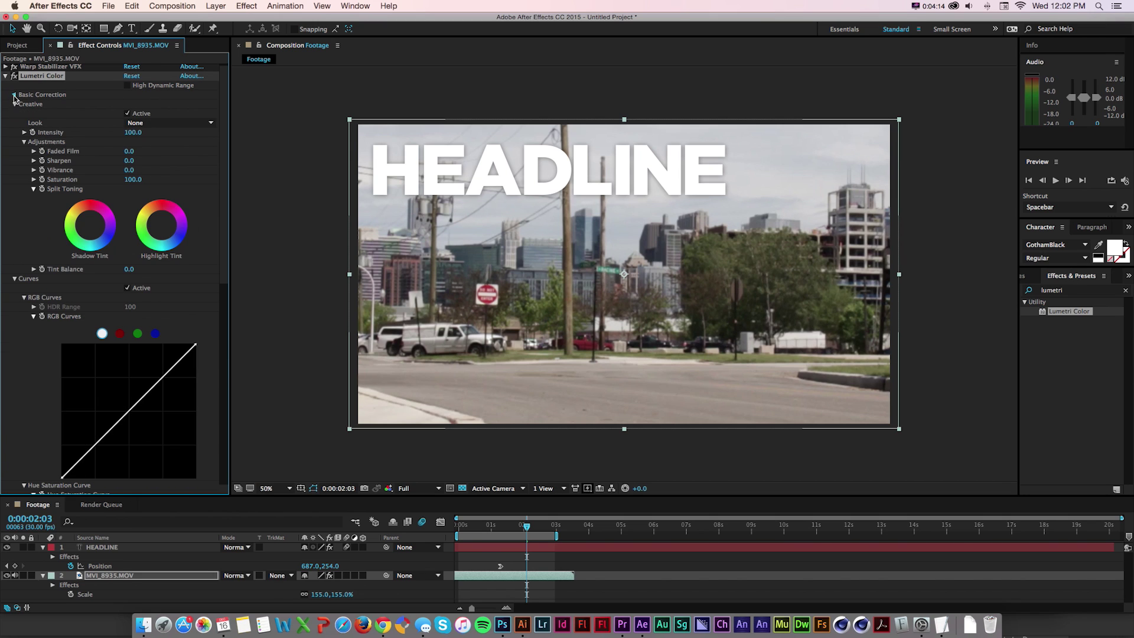
left_click(14, 95)
left_click_drag(229, 211, 283, 215)
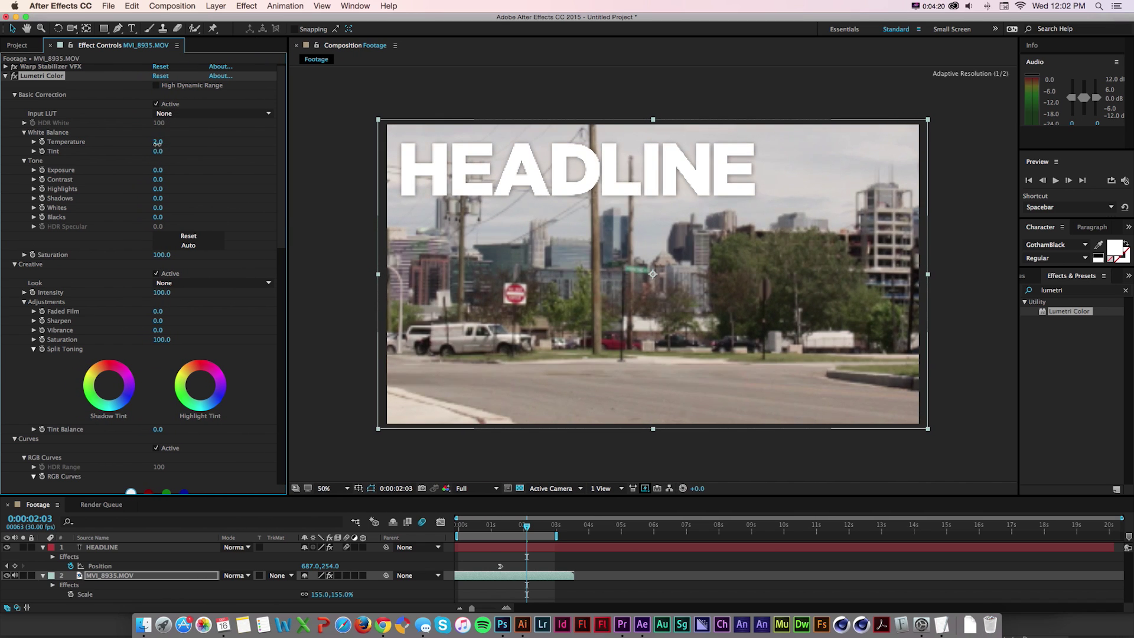
left_click_drag(157, 170, 165, 176)
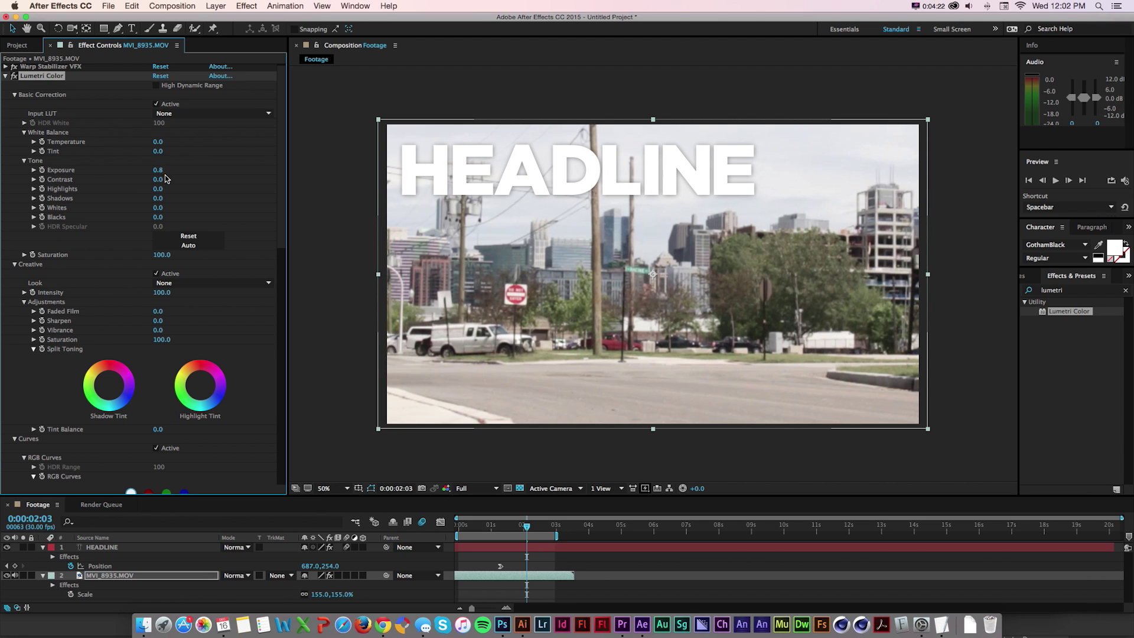
left_click_drag(282, 213, 281, 286)
- Compare the CineSpace and Gold Tobacco looks, then settle on Clean Punch HDR with Faded Film 48
left_click(186, 112)
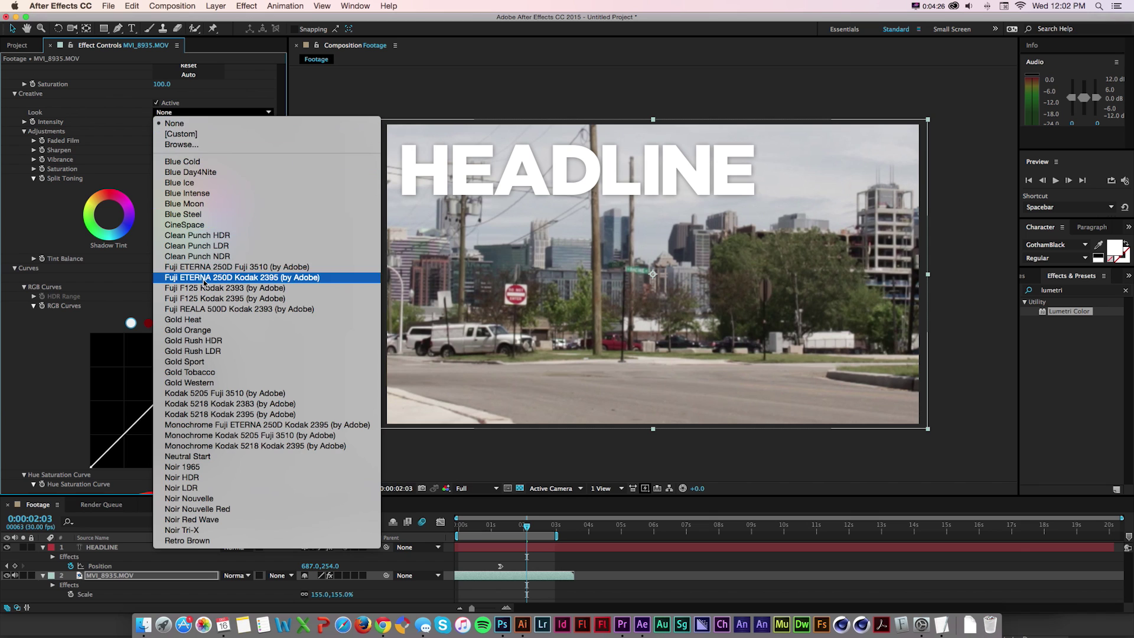
left_click(184, 225)
left_click(186, 113)
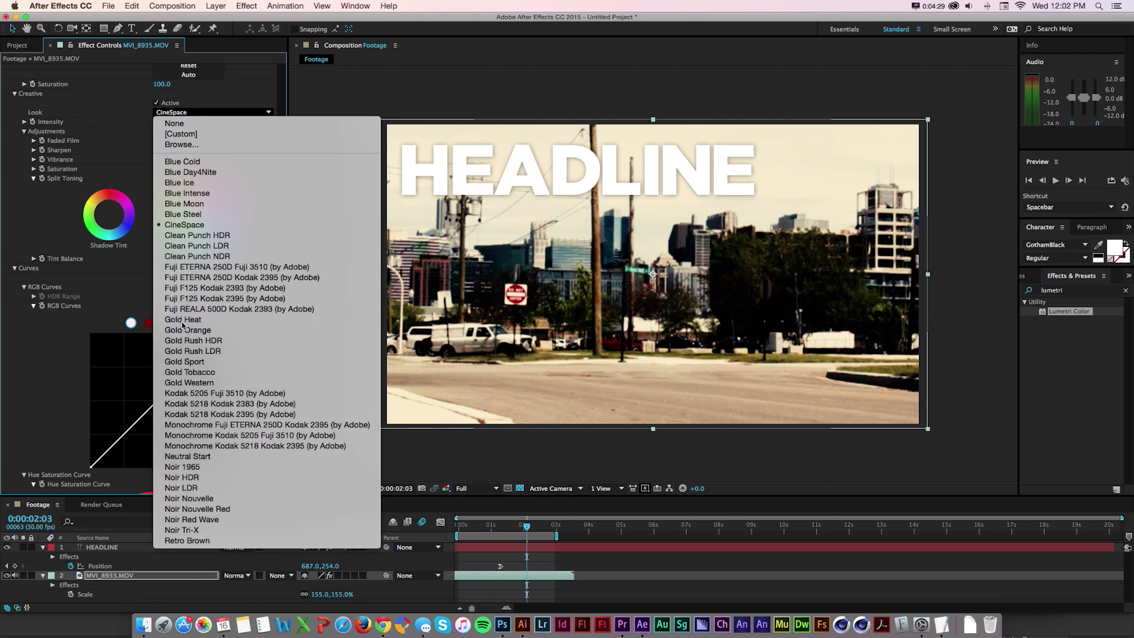
left_click(190, 372)
left_click(157, 103)
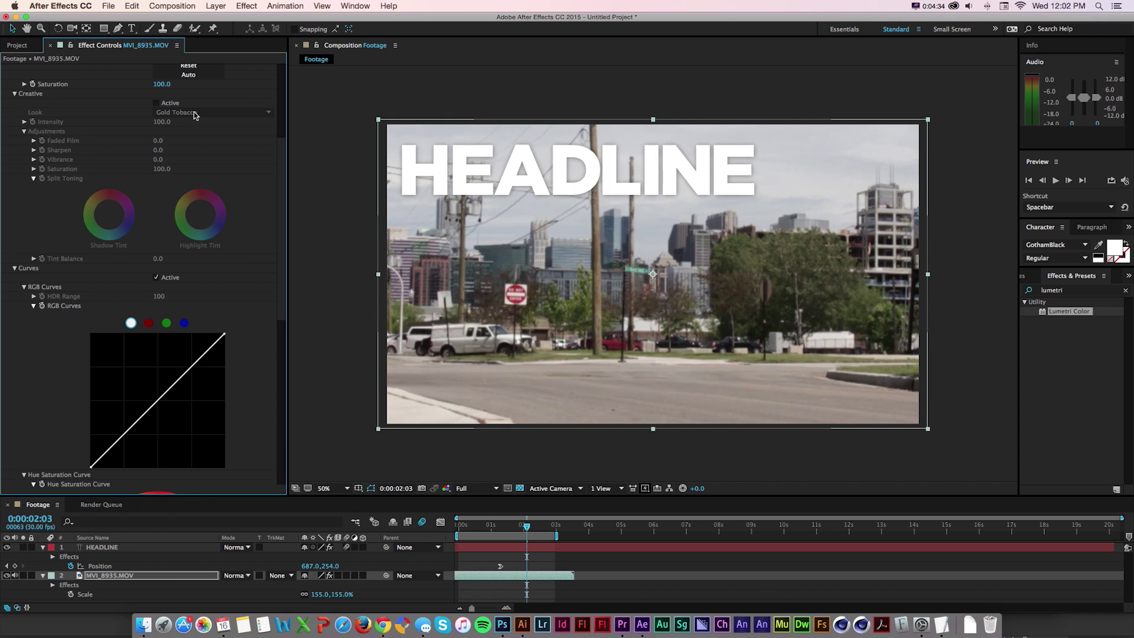
left_click(156, 102)
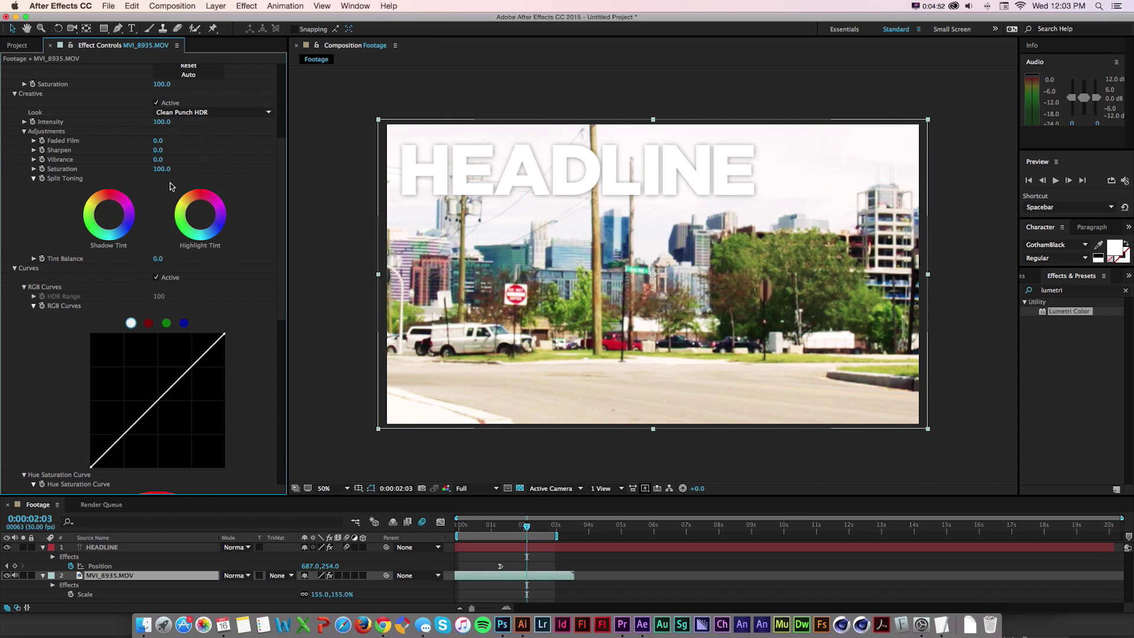
key("Return")
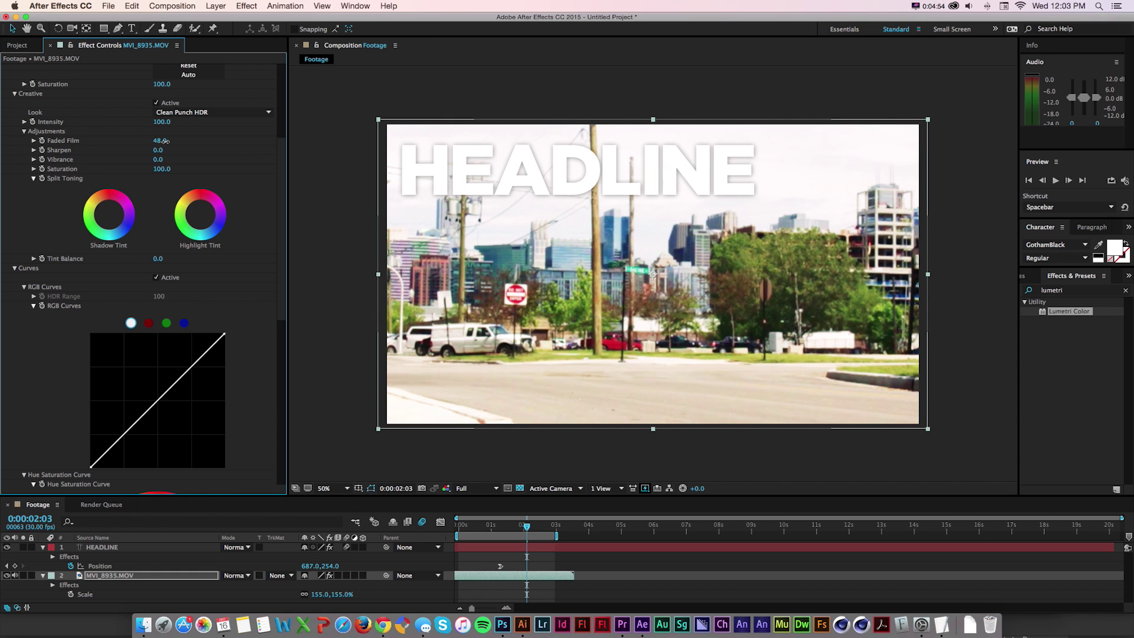
scroll(285, 270, "down", 5)
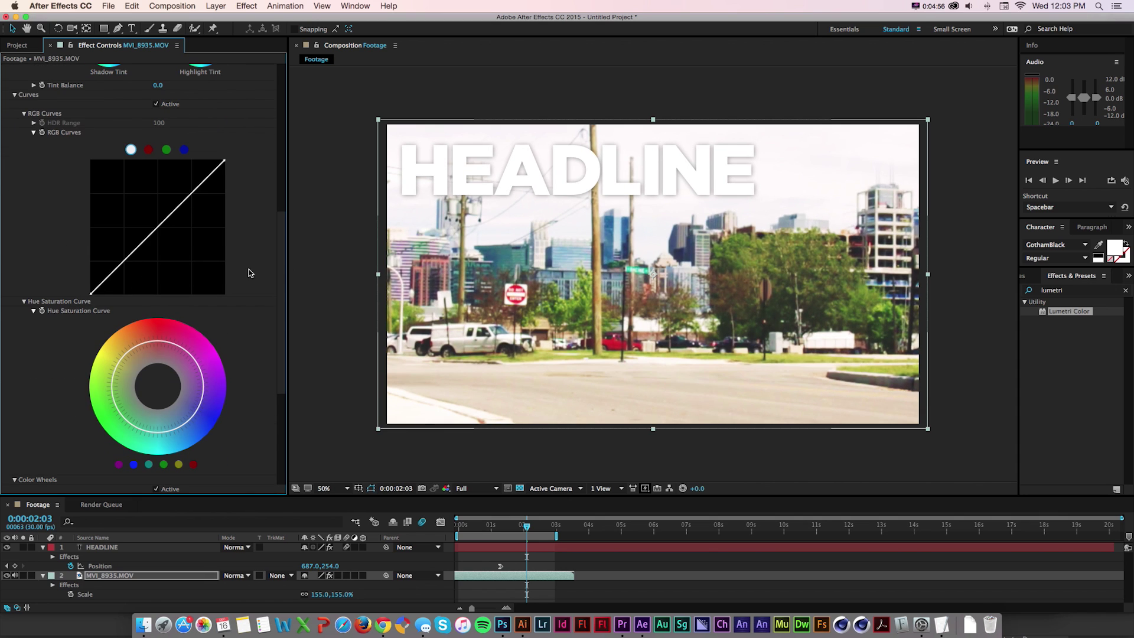
- Bend the RGB curve into an S, with darker shadows and lifted highlights, then adjust the red and green curves
left_click_drag(140, 244, 137, 260)
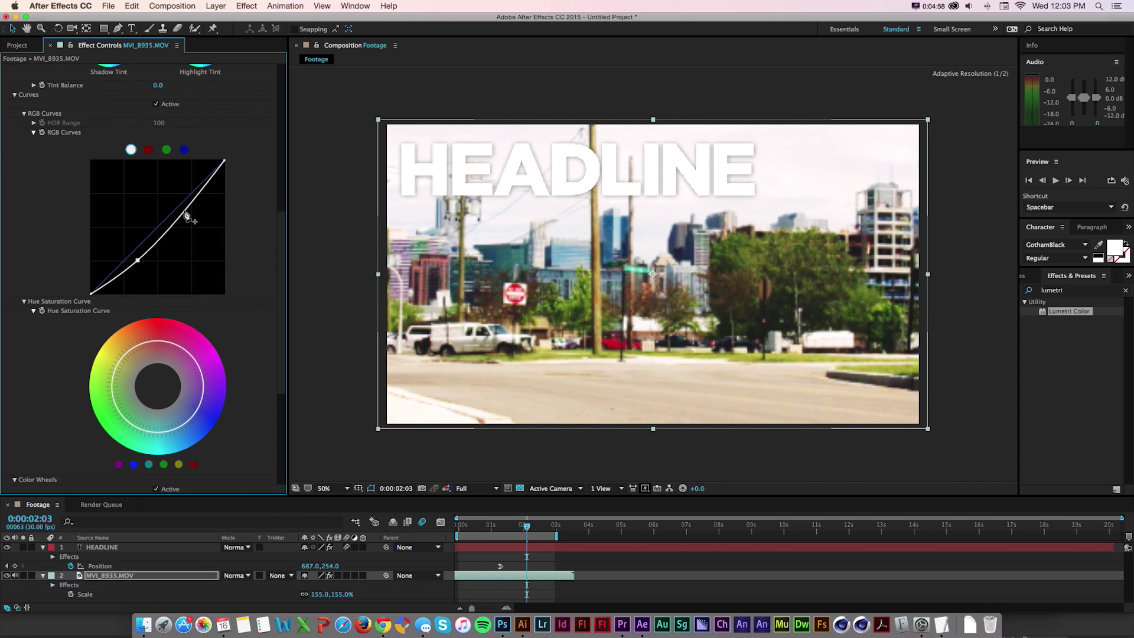
left_click_drag(187, 215, 183, 204)
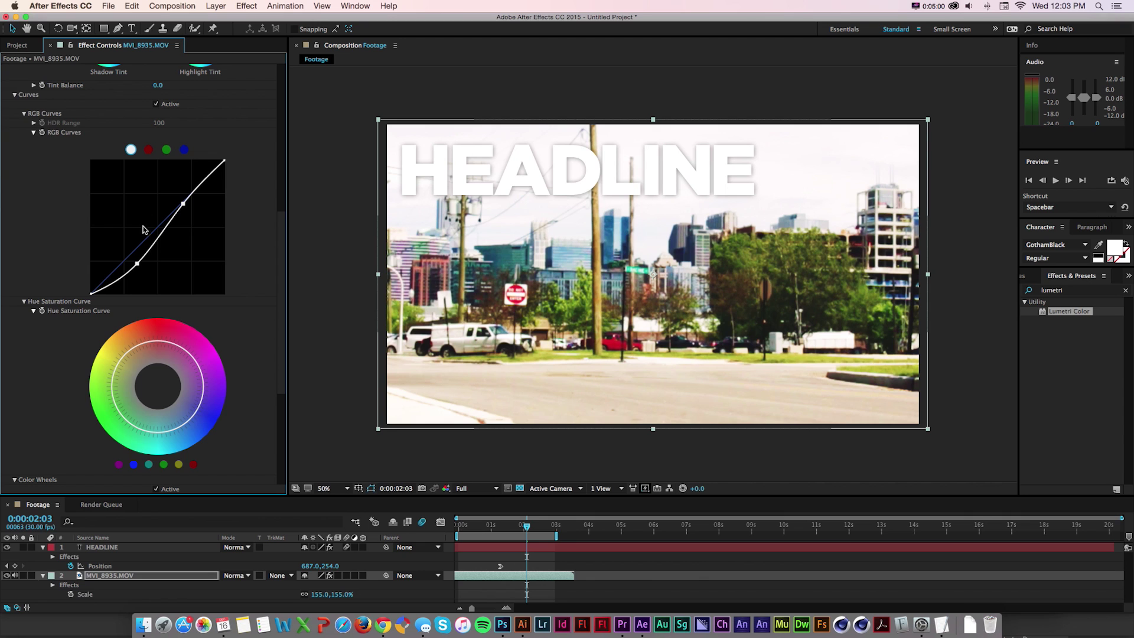
left_click(149, 149)
mouse_move(159, 229)
left_mouse_down()
mouse_move(159, 252)
mouse_move(168, 227)
left_mouse_up()
left_click(166, 149)
scroll(274, 236, "down", 5)
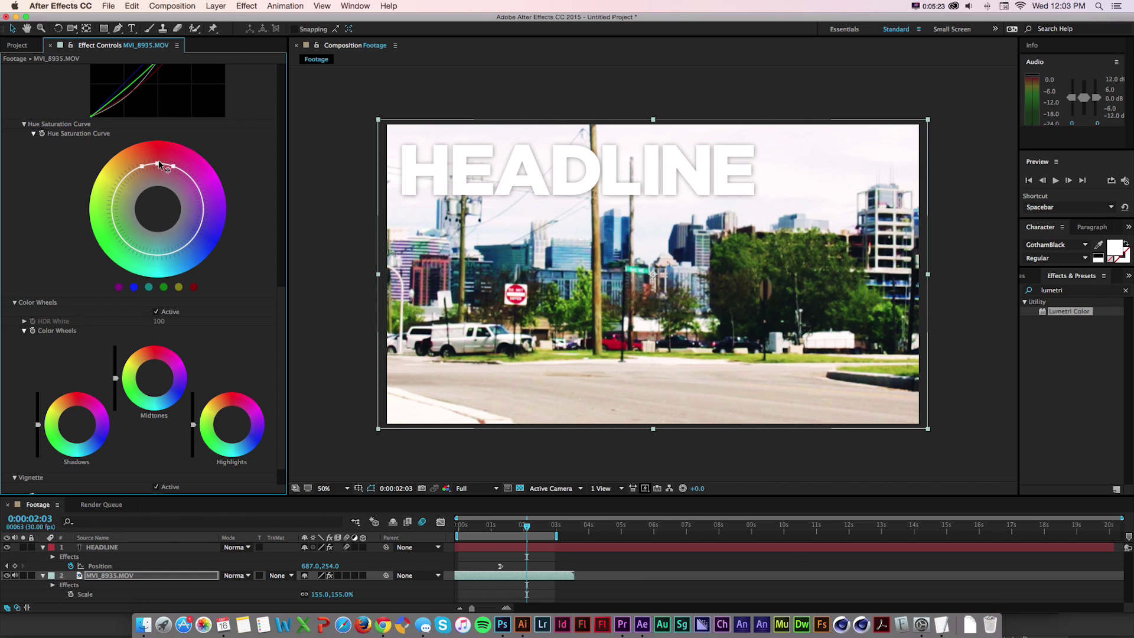
- Drag a Hue Saturation Curve point inward on the wheel to desaturate that hue
left_click_drag(157, 164, 127, 166)
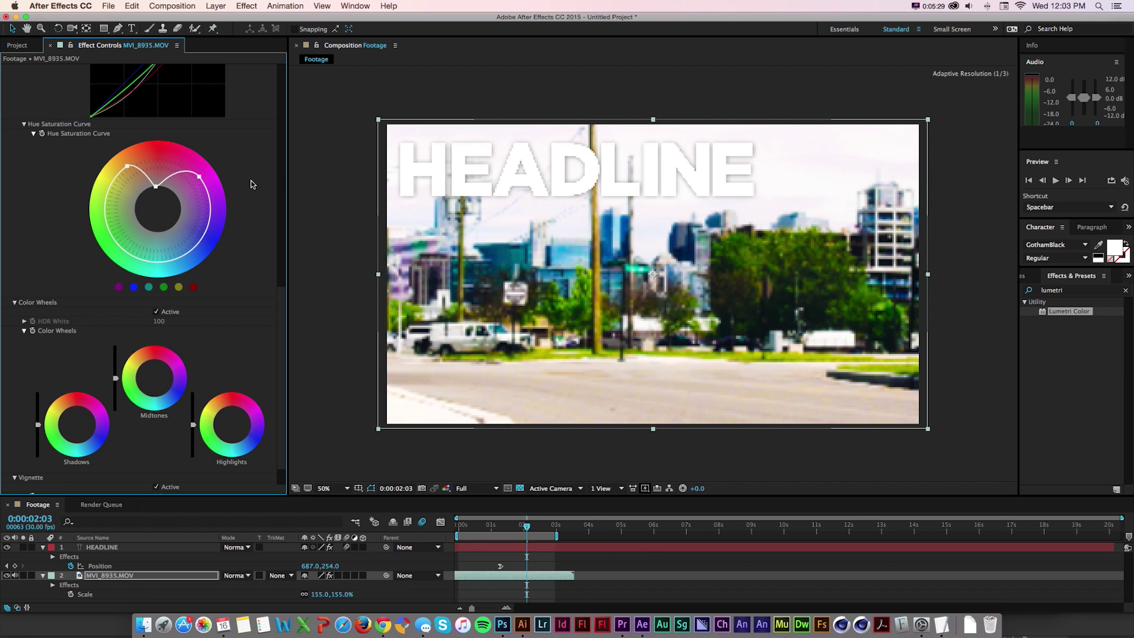
scroll(87, 390, "down", 2)
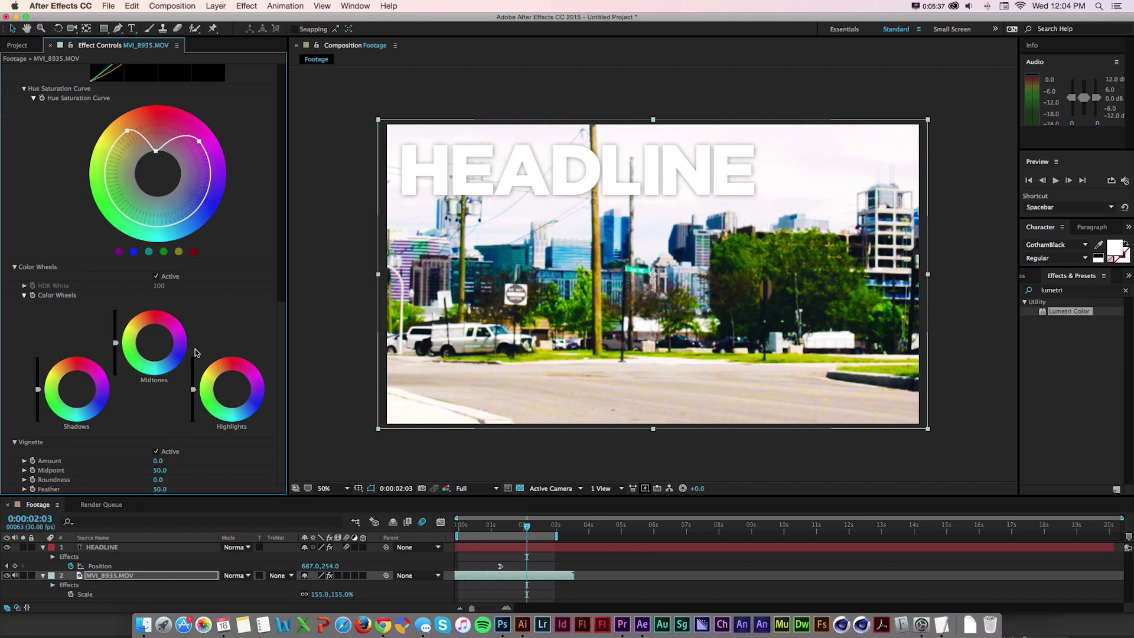
- Tint the midtones pink and set the vignette to Amount -2.3, Midpoint 11.0, Roundness 8.0
left_click_drag(117, 342, 116, 348)
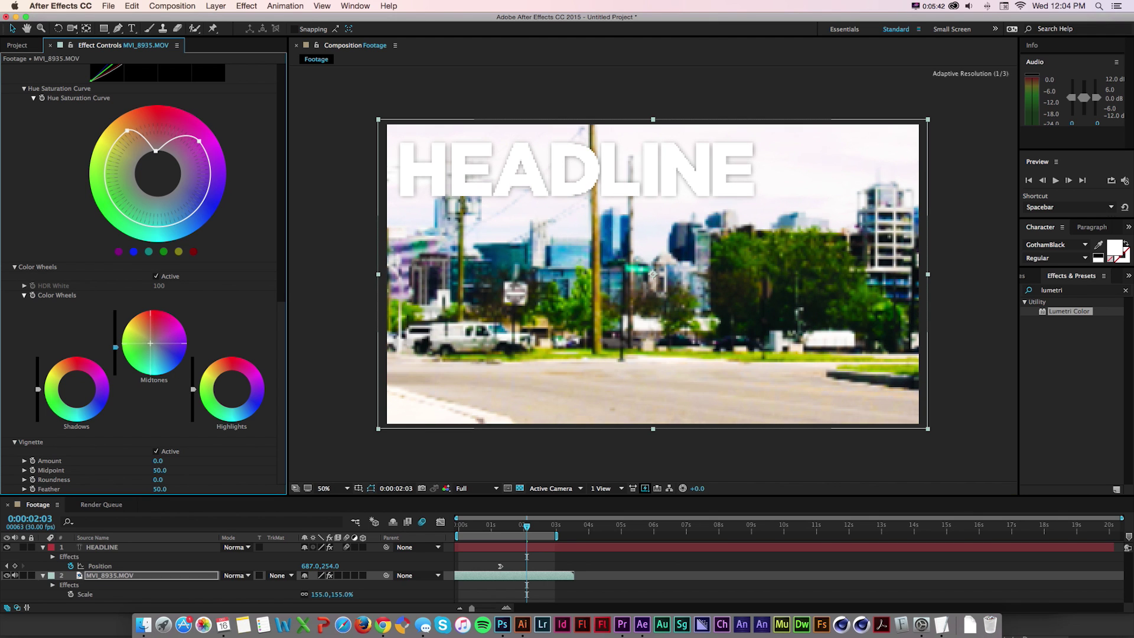
left_click_drag(154, 345, 159, 347)
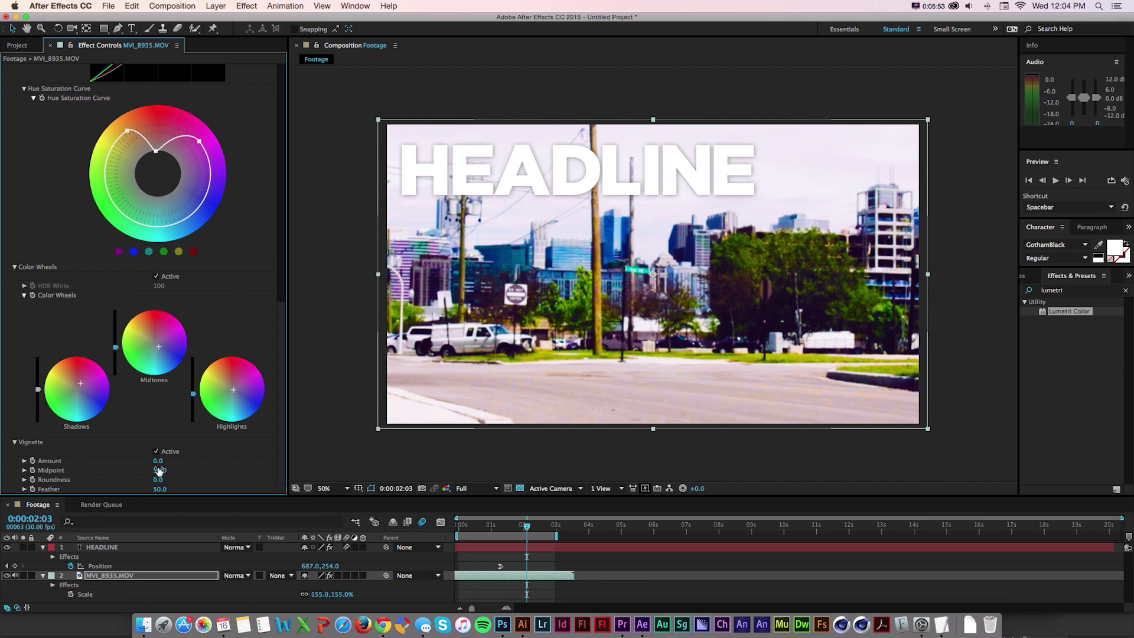
mouse_move(158, 463)
left_mouse_down()
mouse_move(251, 462)
mouse_move(30, 462)
mouse_move(161, 481)
left_mouse_up()
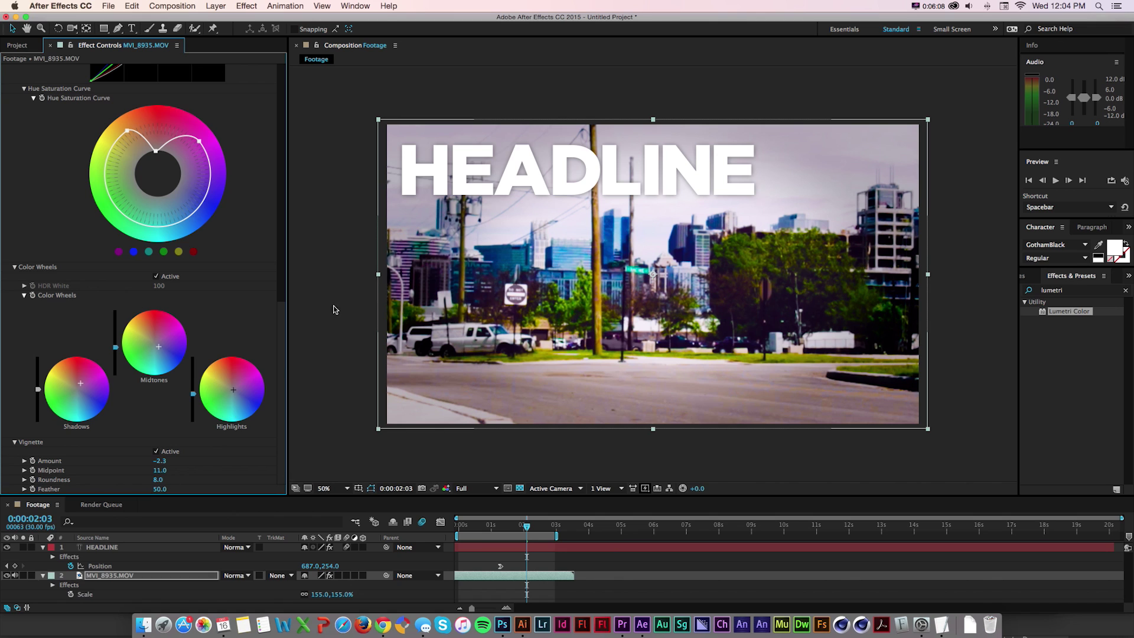
left_click_drag(281, 326, 289, 62)
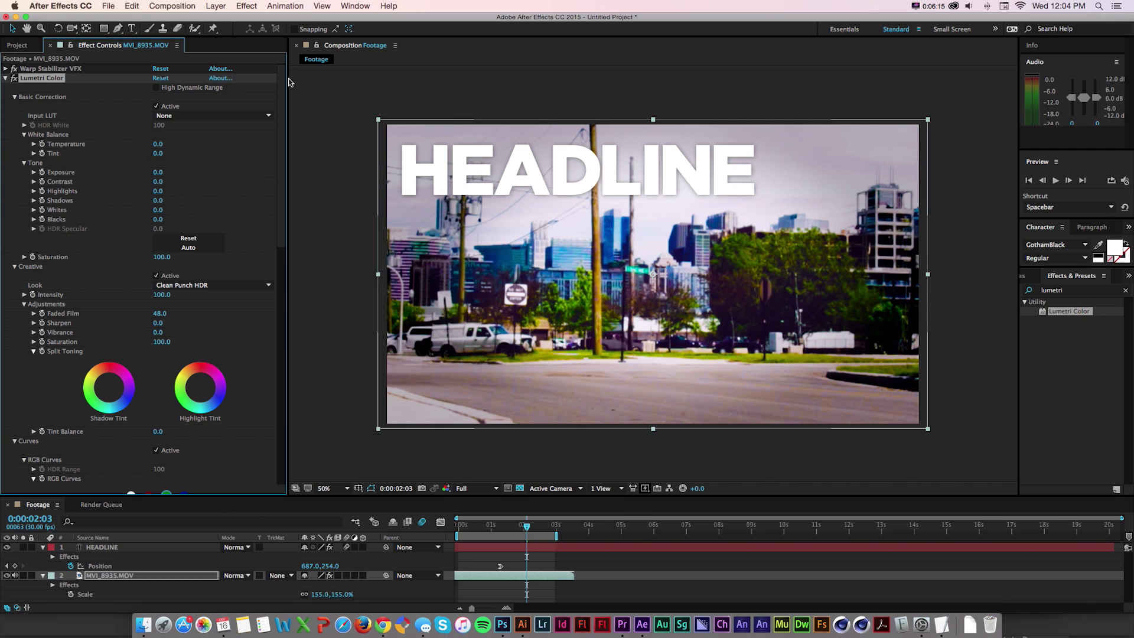
- Scrub the timeline to preview HEADLINE sliding in, then switch to the SF lettering in Illustrator
scroll(284, 150, "down", 5)
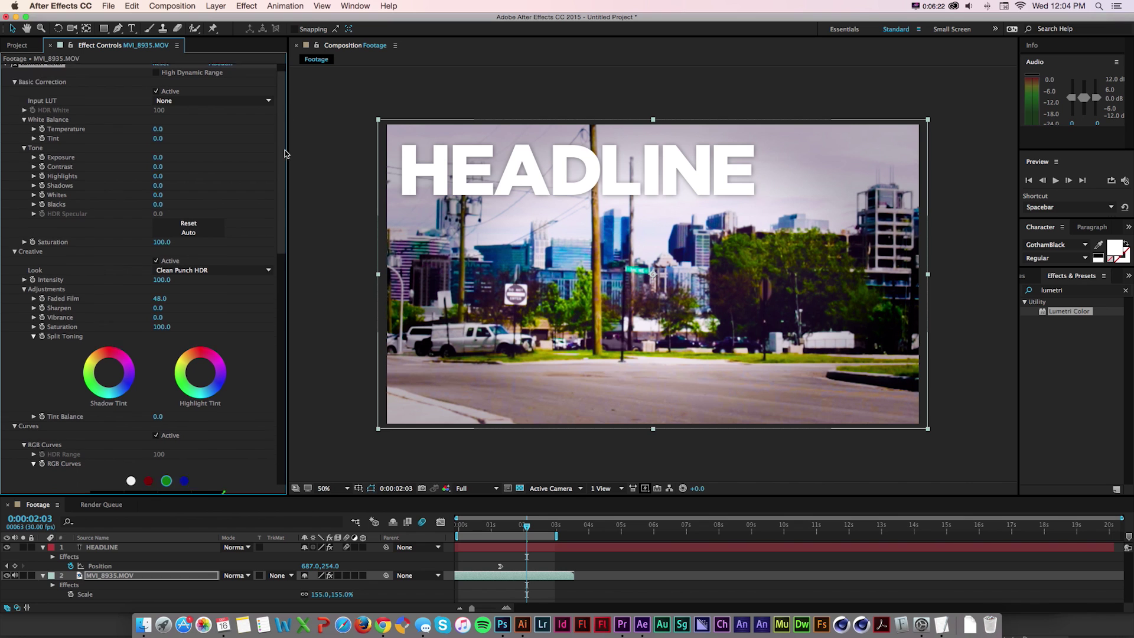
scroll(290, 153, "up", 4)
scroll(283, 126, "up", 2)
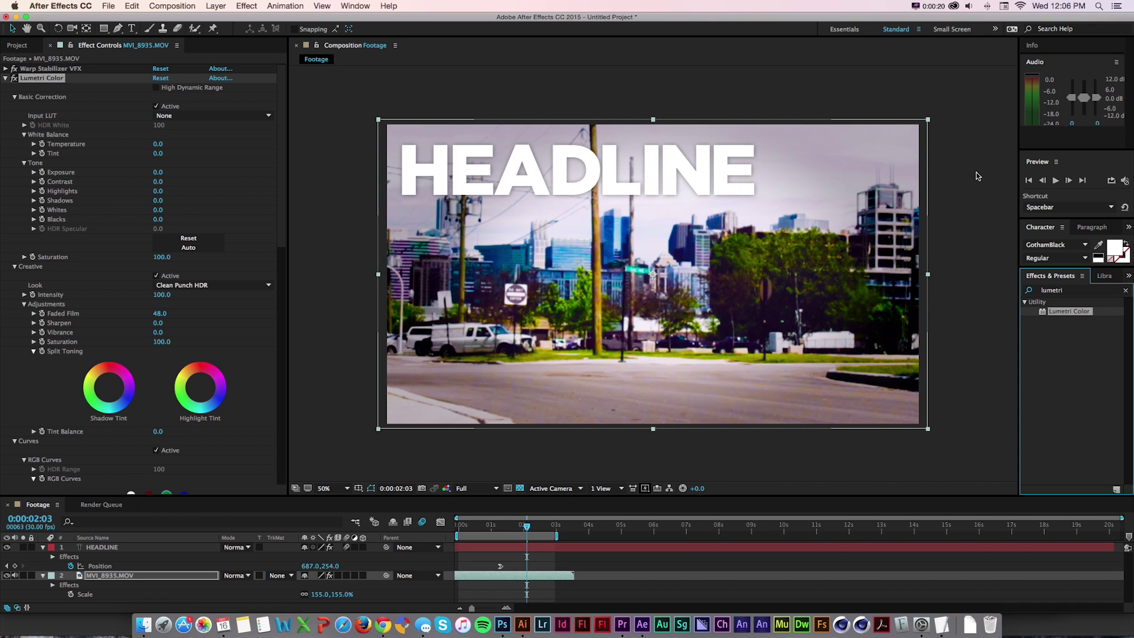
left_click_drag(526, 525, 474, 532)
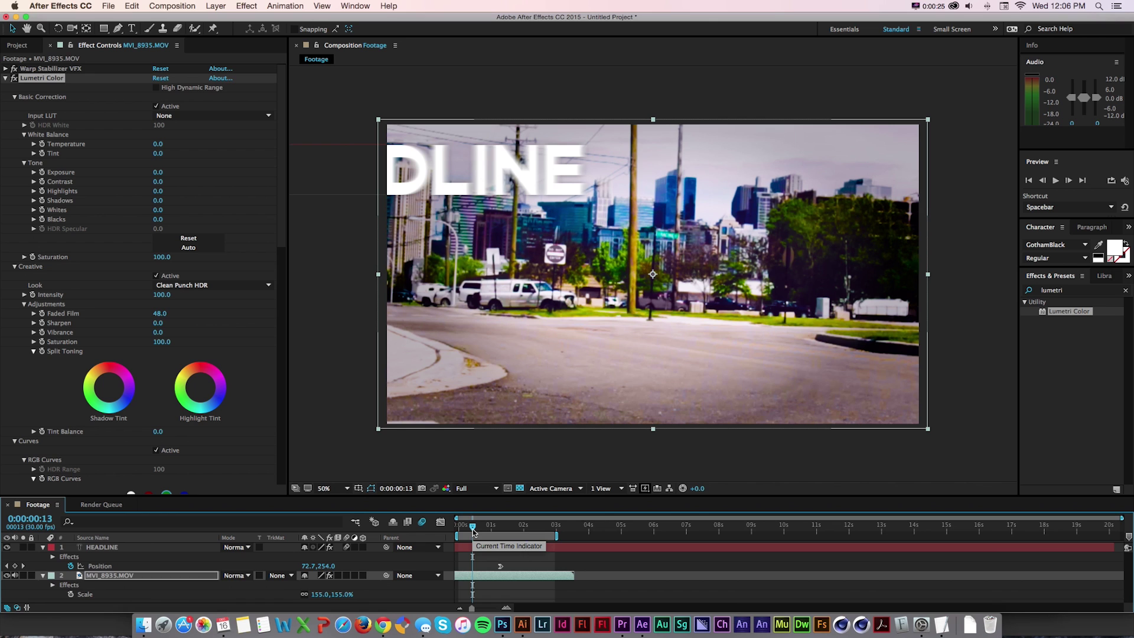
left_click_drag(473, 531, 501, 531)
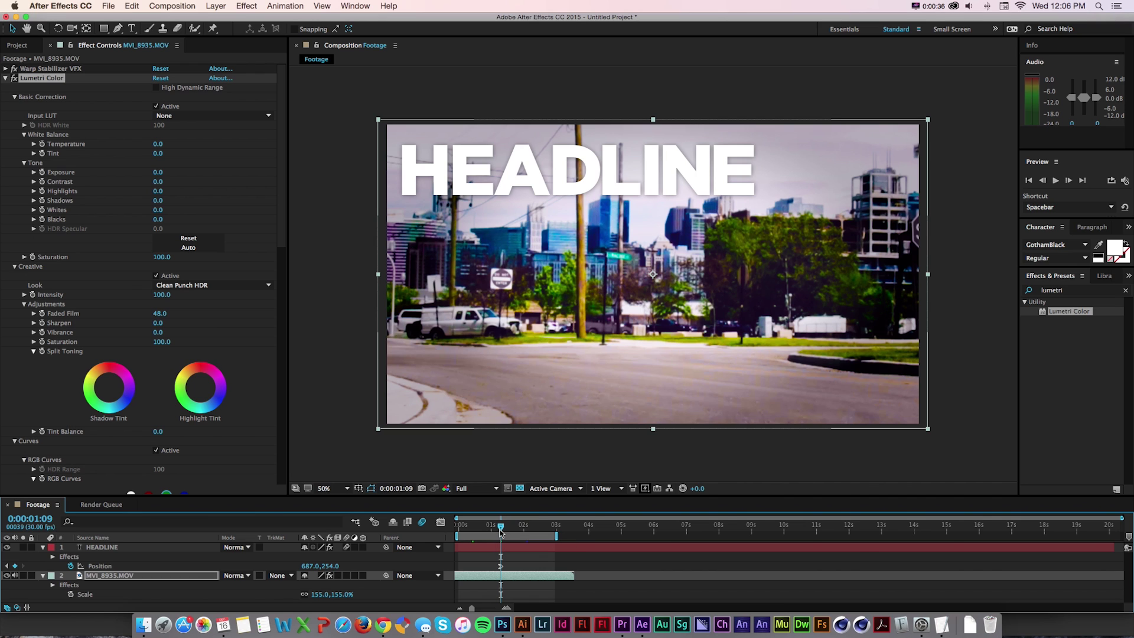
key("super+Tab")
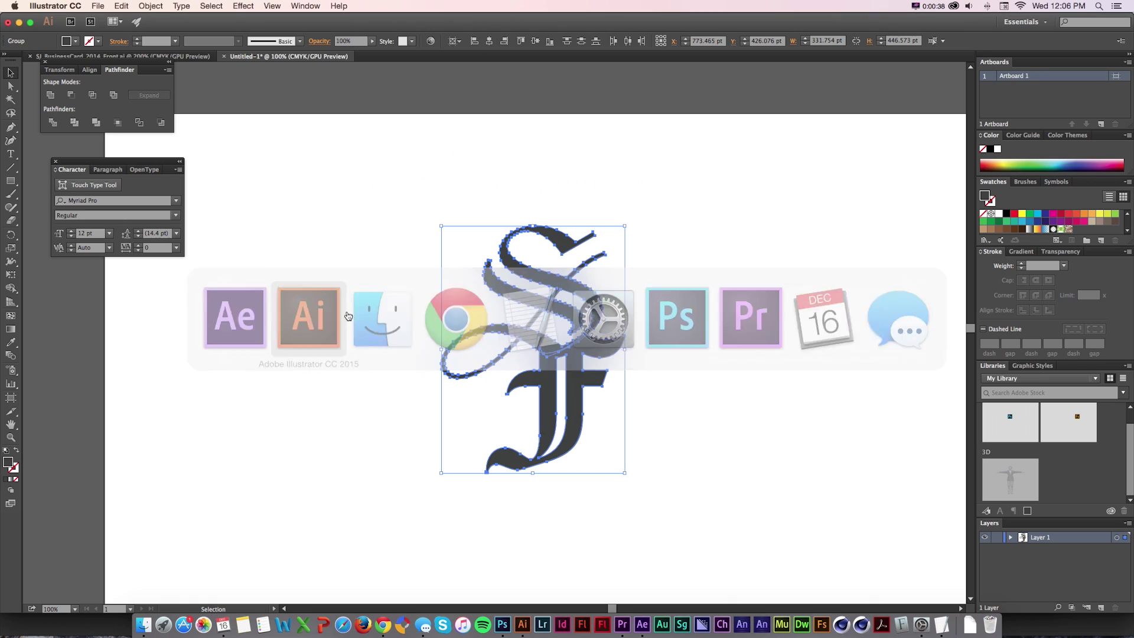
- Select the whole SF lettering group in the Illustrator document
left_click(338, 309)
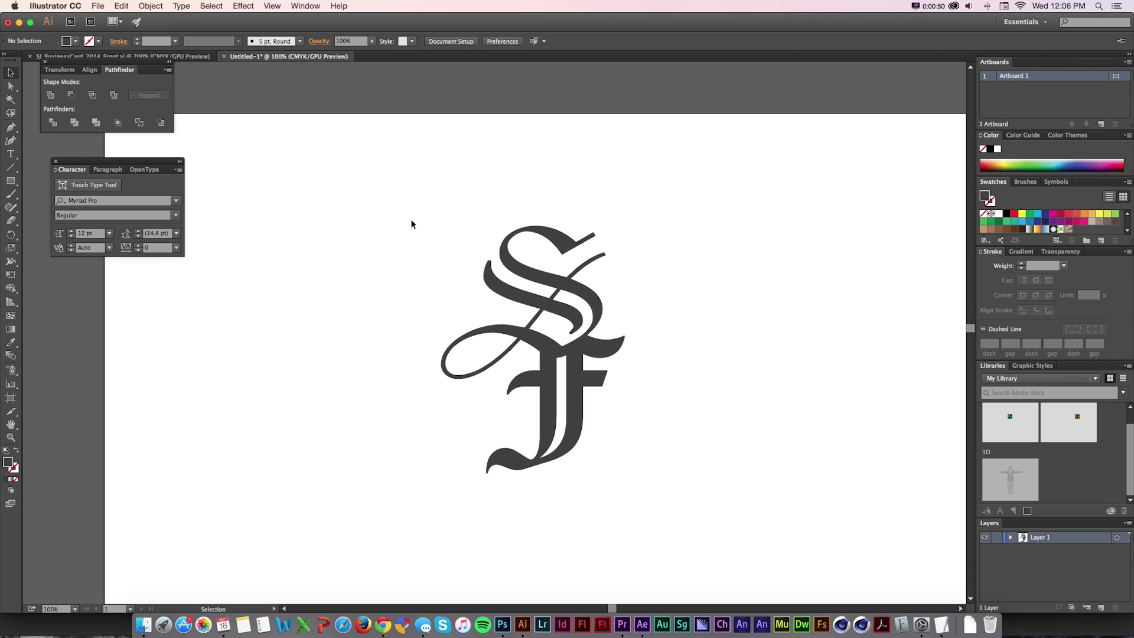
left_click_drag(411, 232, 631, 505)
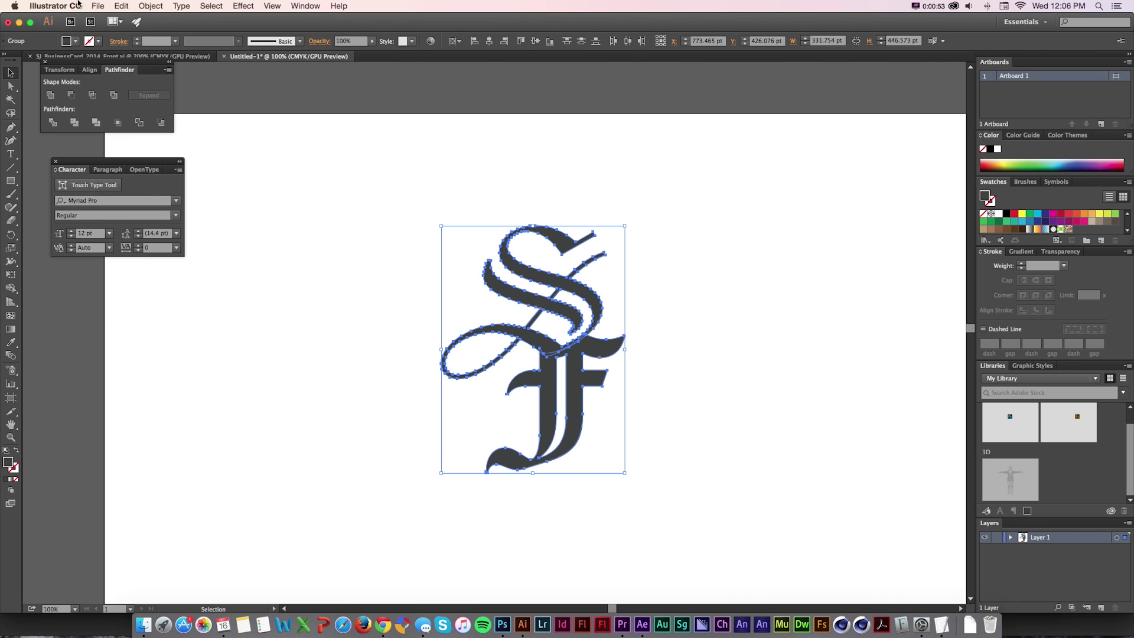
left_click(97, 6)
key("Escape")
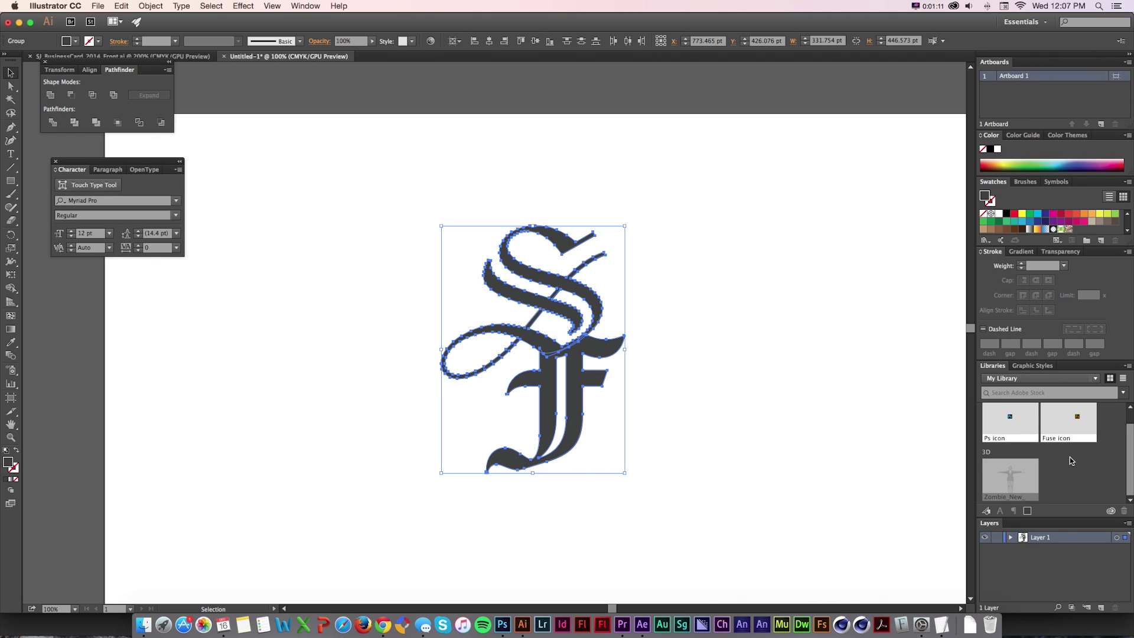
scroll(1069, 457, "up", 1)
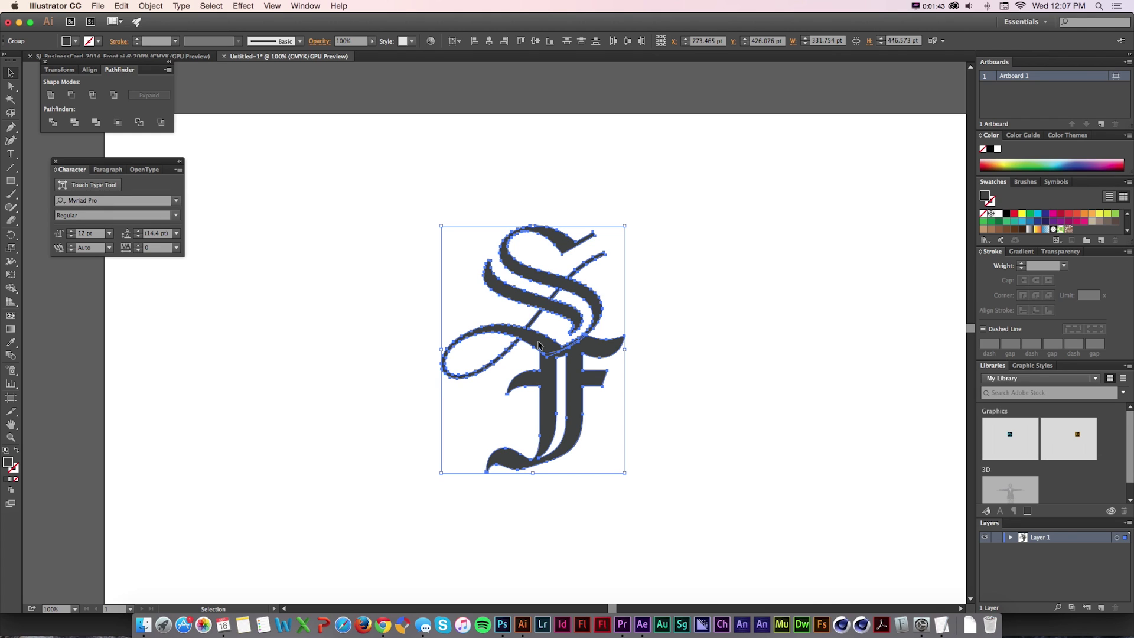
- Drag the SF lettering into Libraries and rename the new graphic 'SF Logo'
left_click_drag(537, 345, 1059, 474)
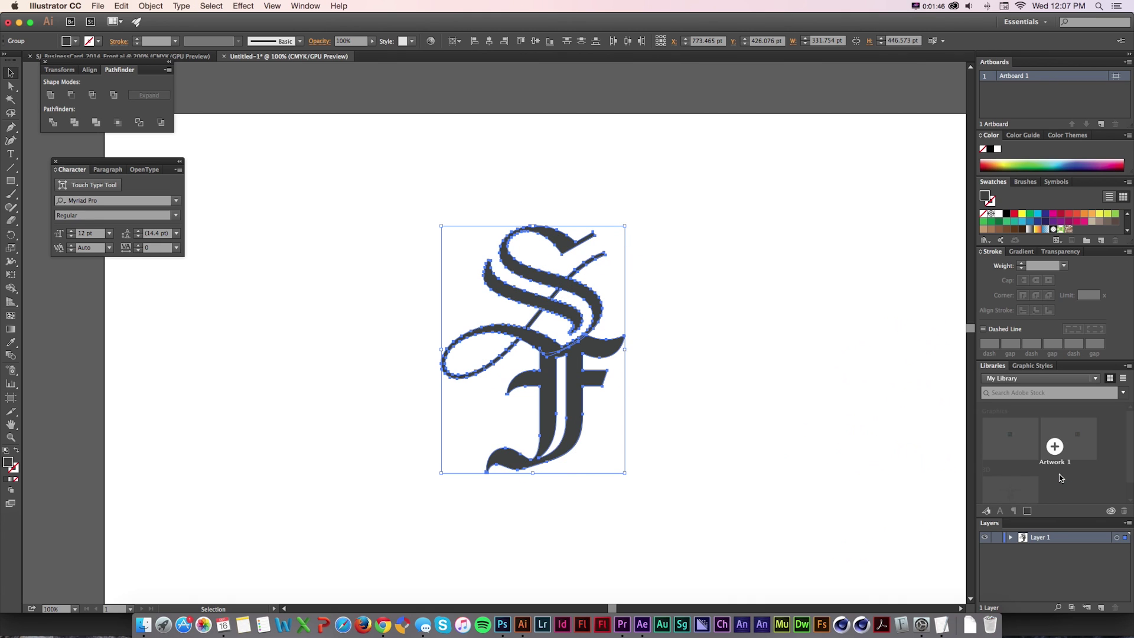
scroll(1086, 473, "up", 1)
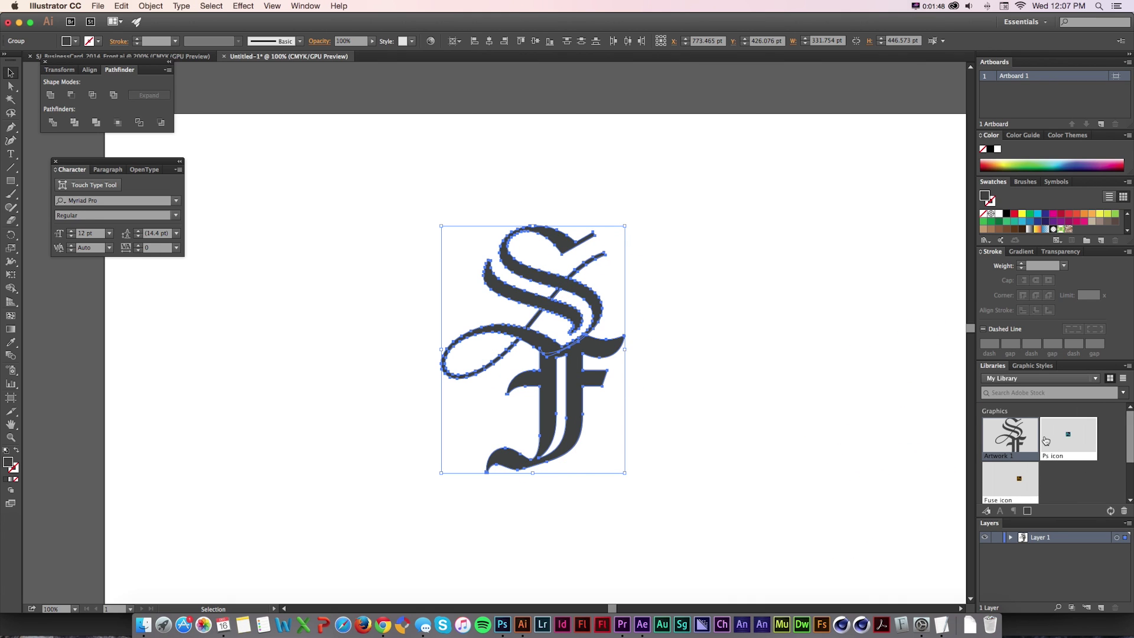
right_click(1009, 456)
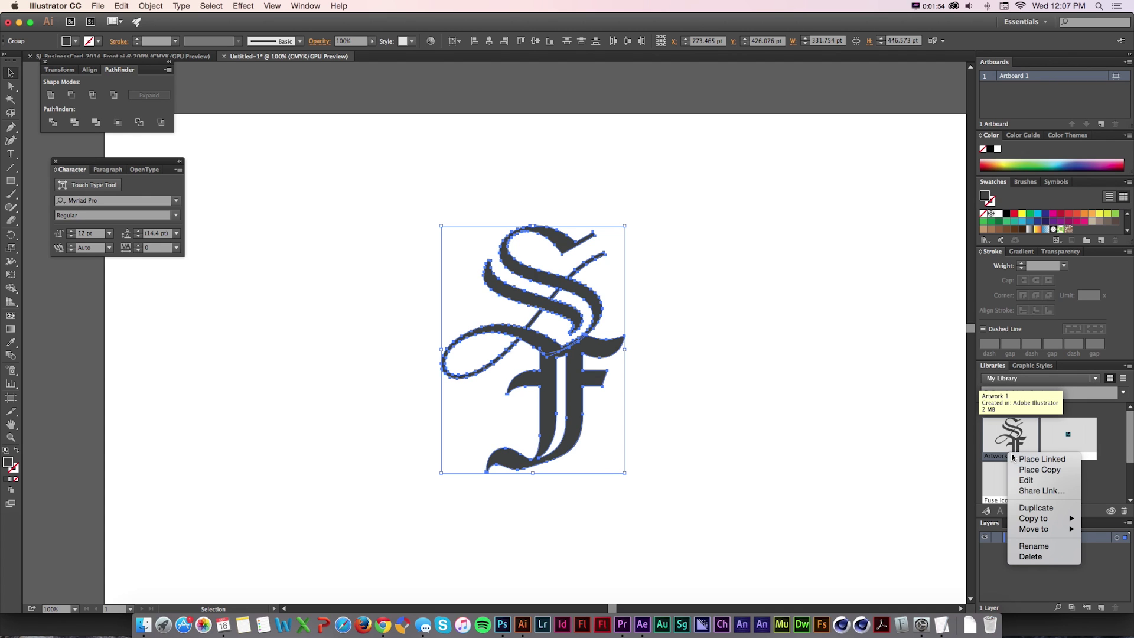
left_click(1034, 547)
type("SF Logo")
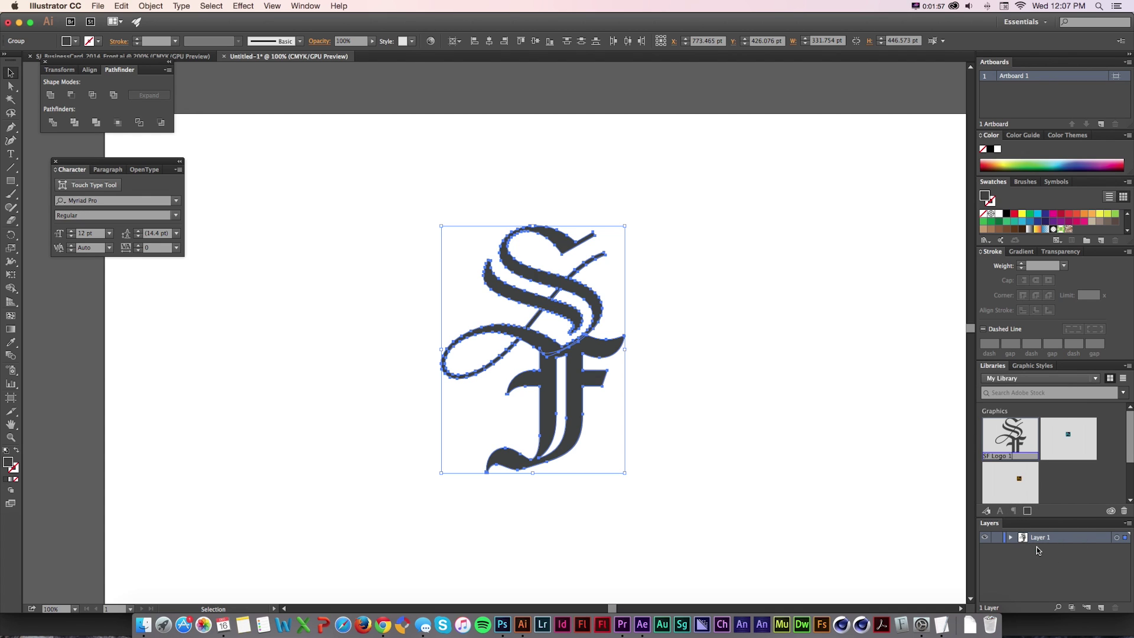
key("Return")
key("super+Tab")
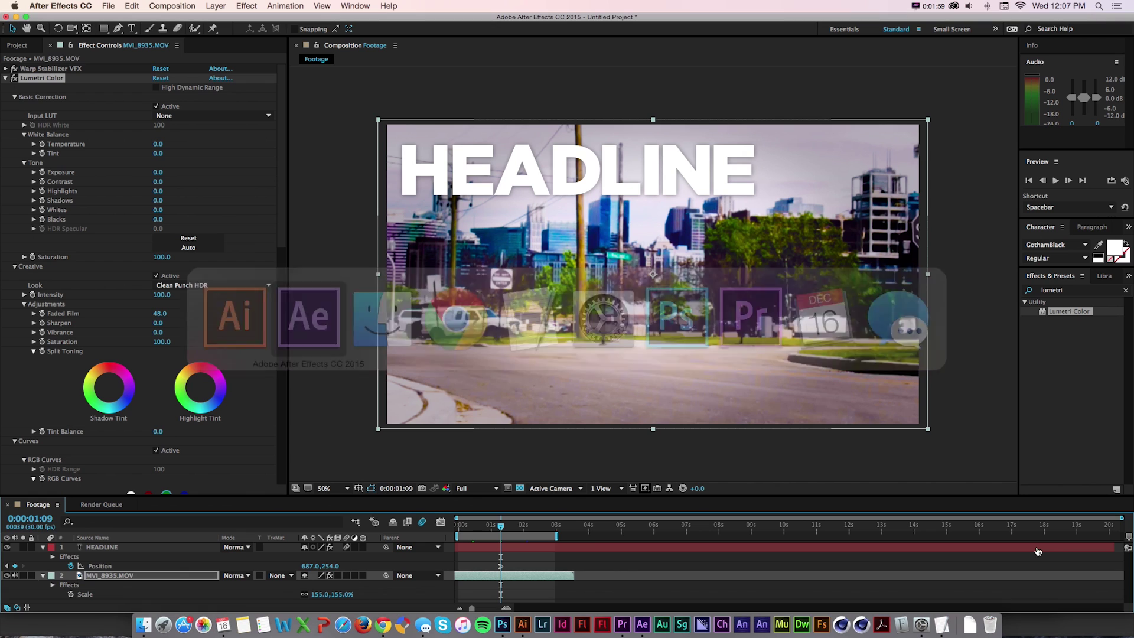
- Place SF Logo 1 from Libraries into the comp with Continuous Rasterize enabled
left_click(1104, 275)
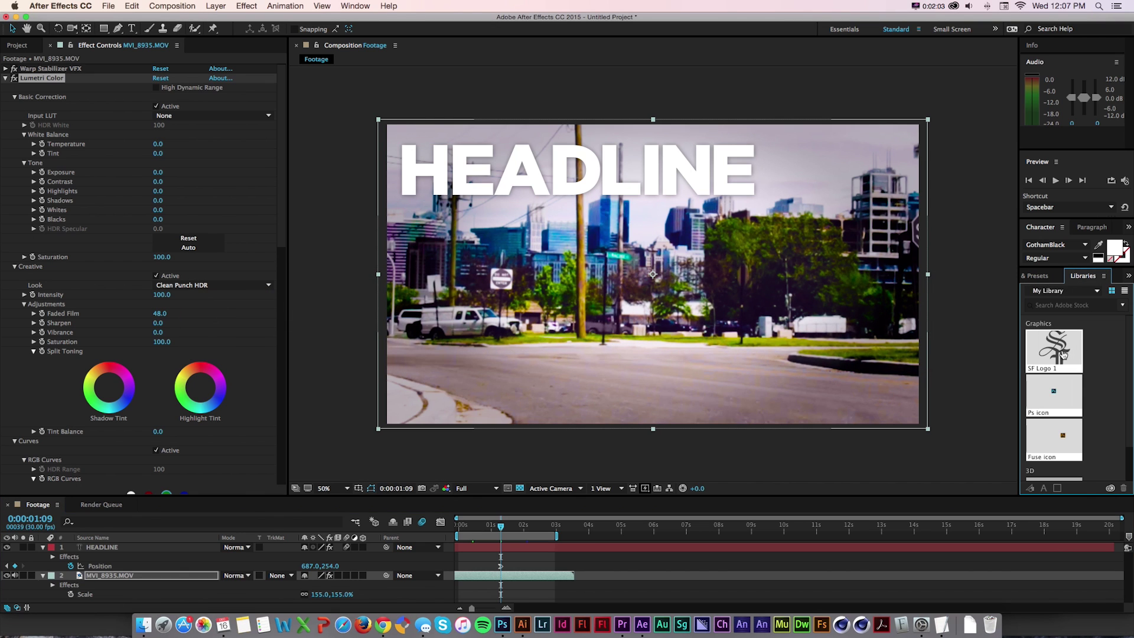
left_click_drag(1063, 355, 665, 302)
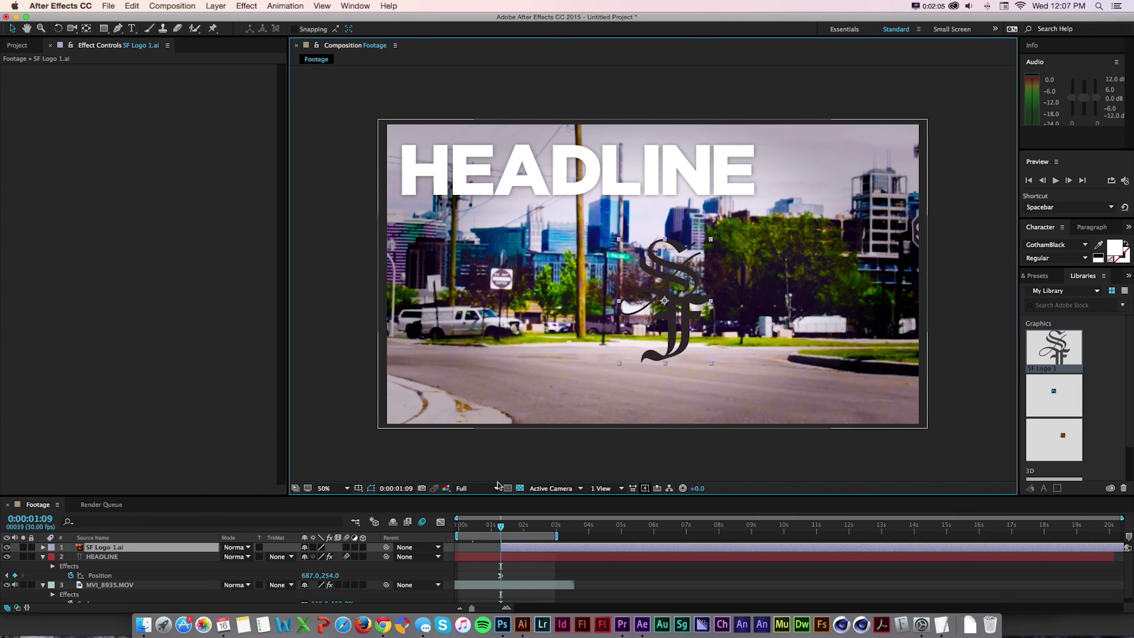
left_click(313, 547)
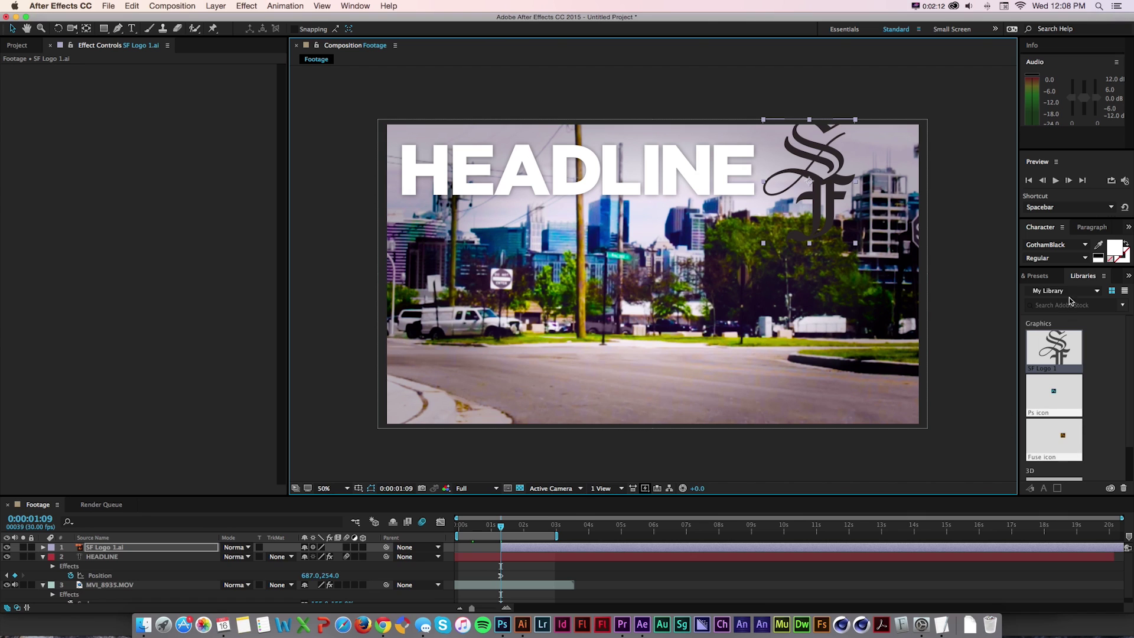
- Apply a white Fill matching HEADLINE to the logo and move it beside the headline
left_click(1041, 275)
left_click(1043, 290)
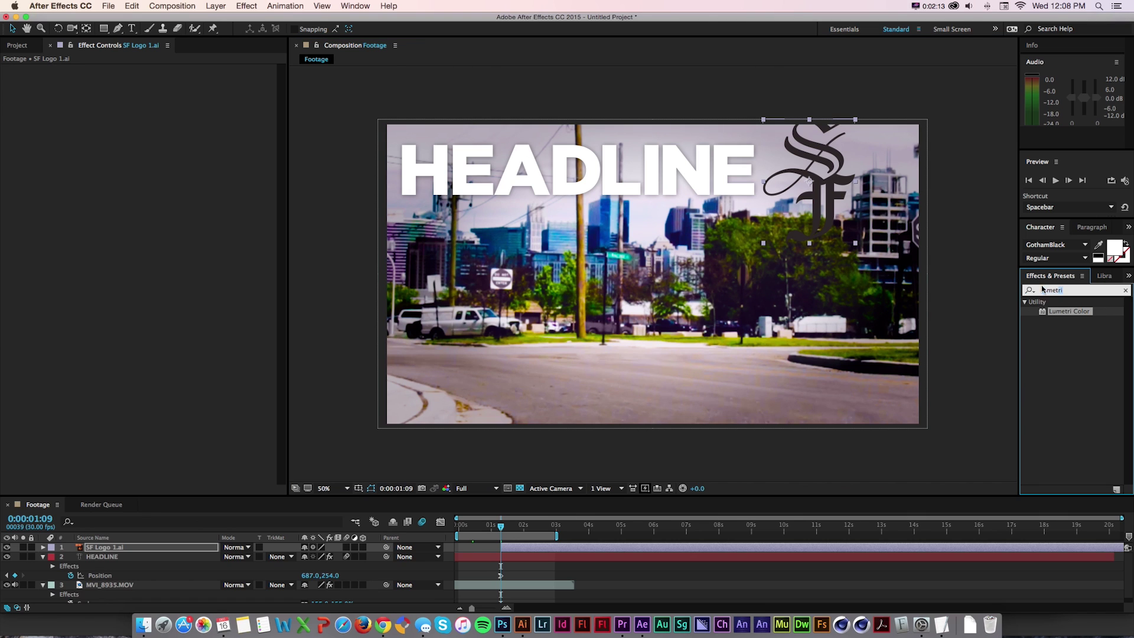
type("fill")
double_click(1053, 358)
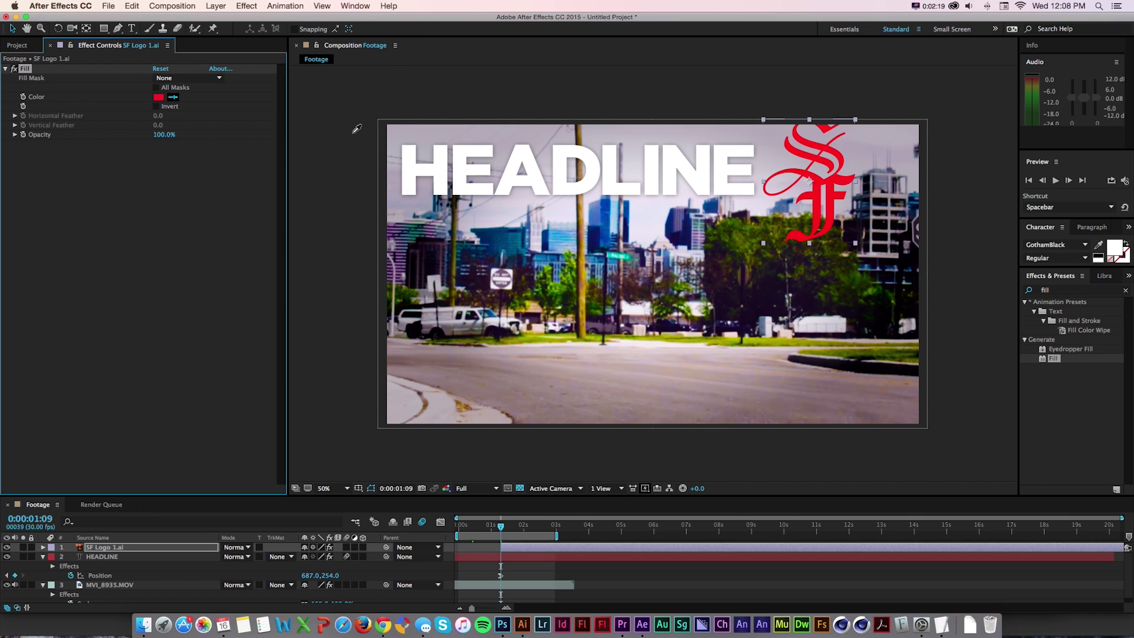
left_click(429, 165)
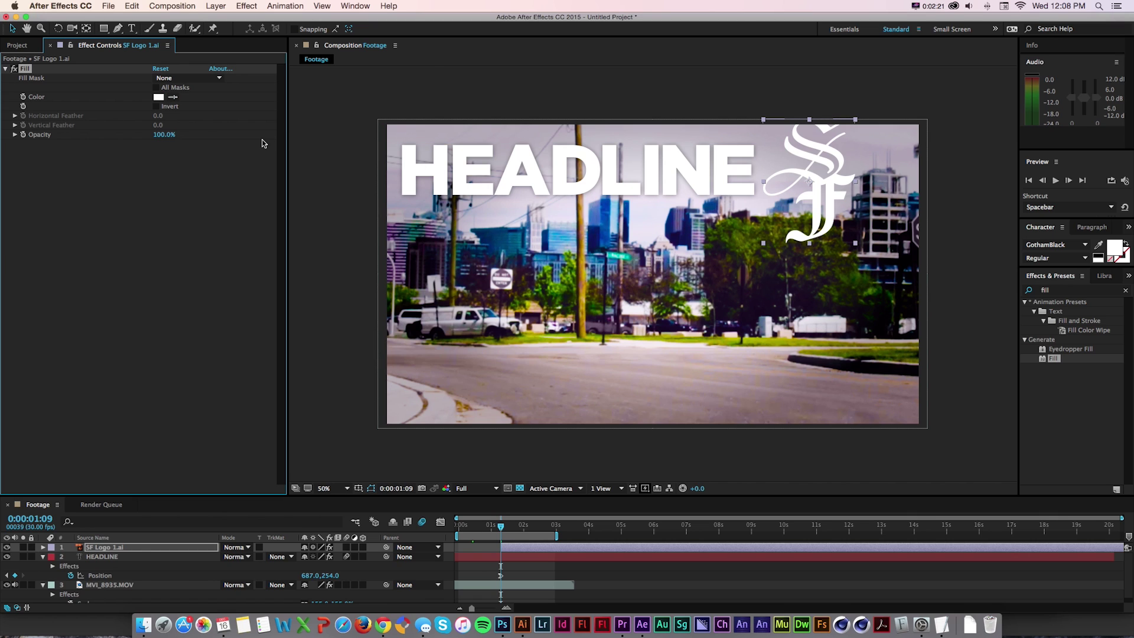
left_click_drag(807, 201, 819, 220)
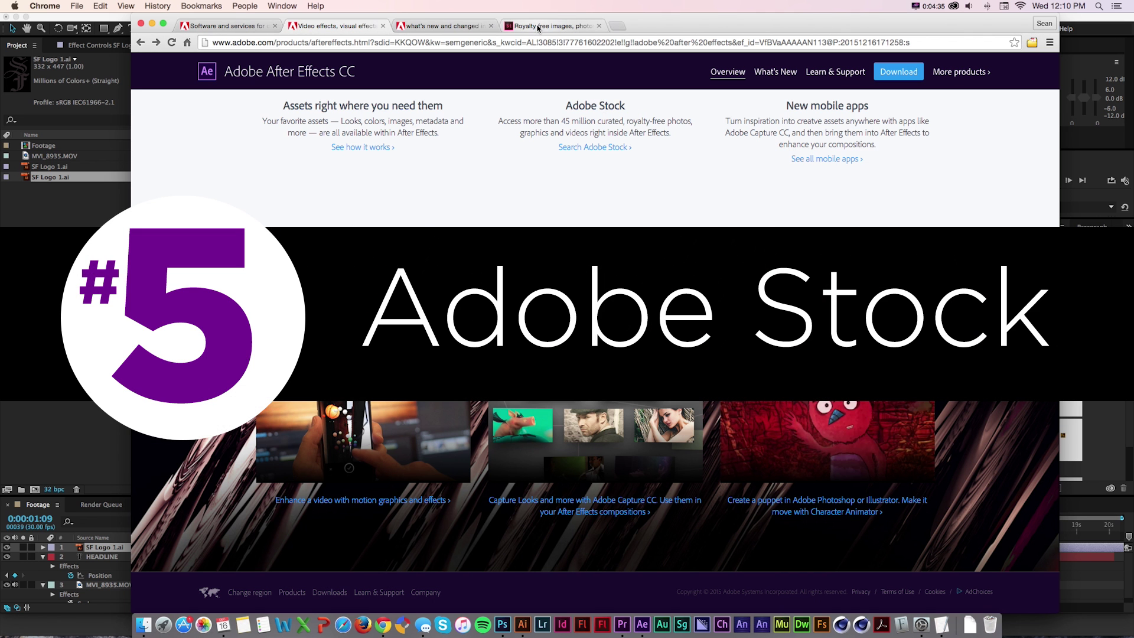
- On the Adobe Stock website, run a photo search for 'sky'
left_click(539, 28)
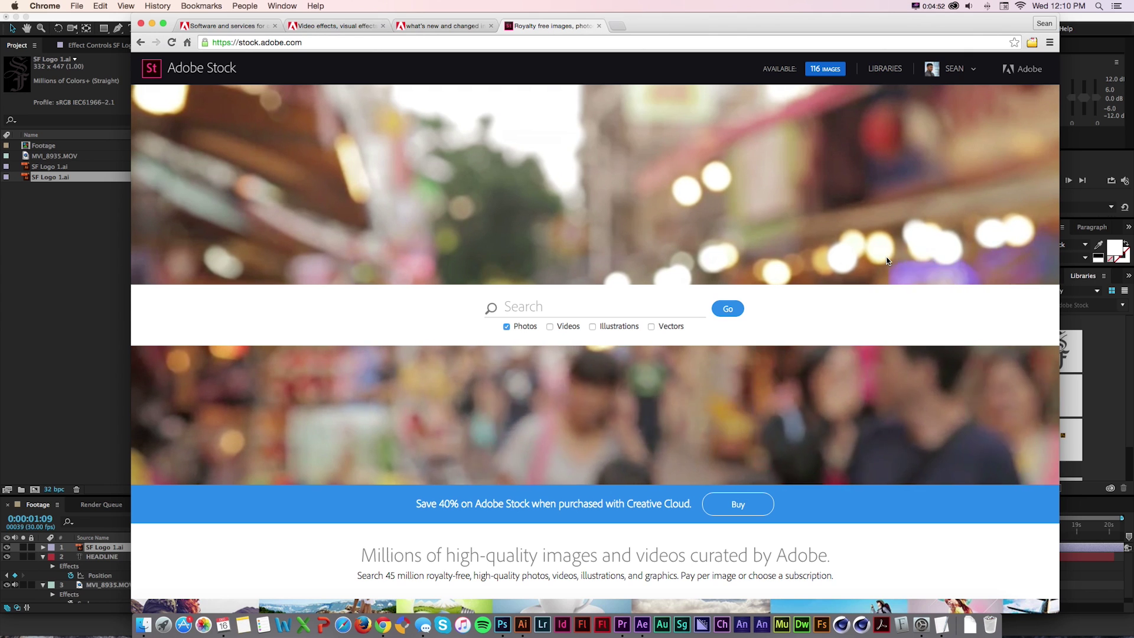
scroll(887, 260, "down", 3)
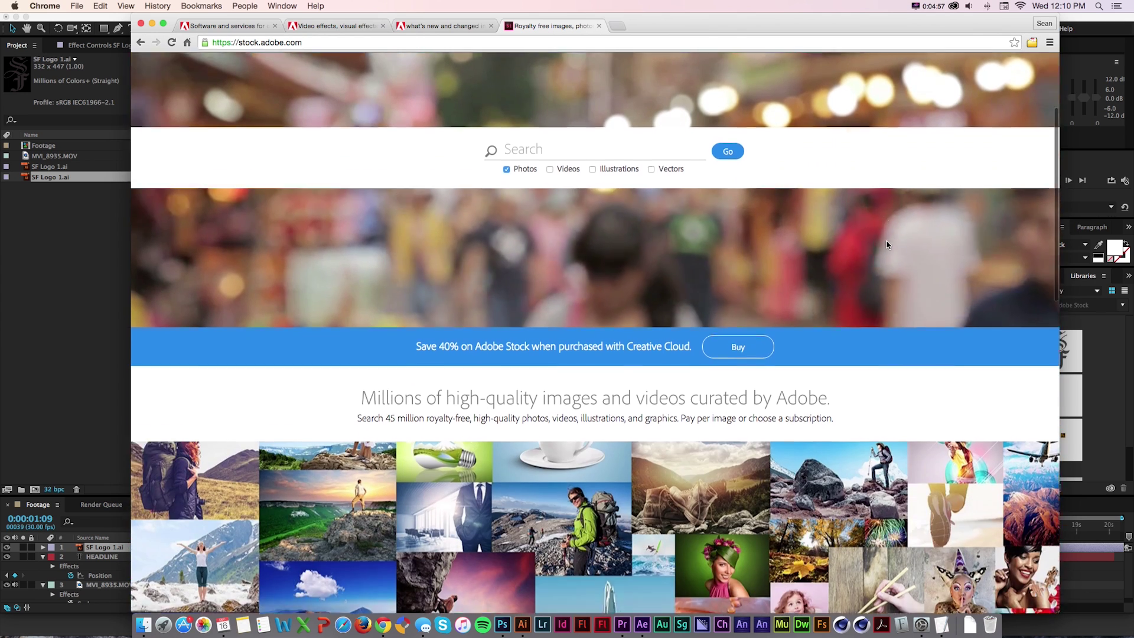
scroll(887, 244, "down", 10)
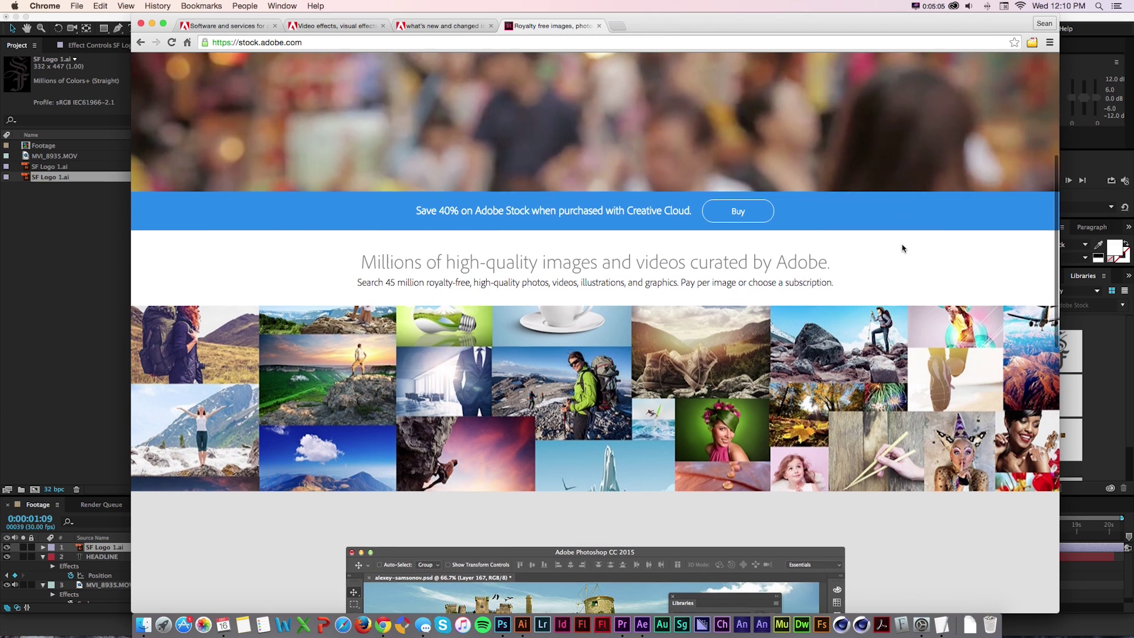
scroll(902, 245, "down", 2)
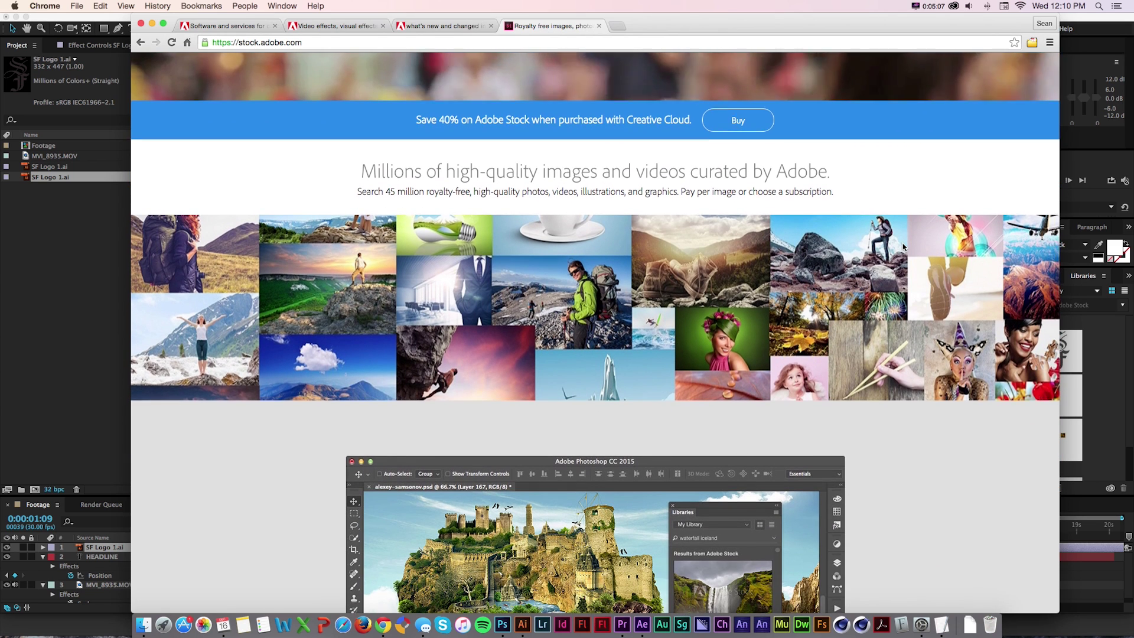
scroll(903, 247, "down", 4)
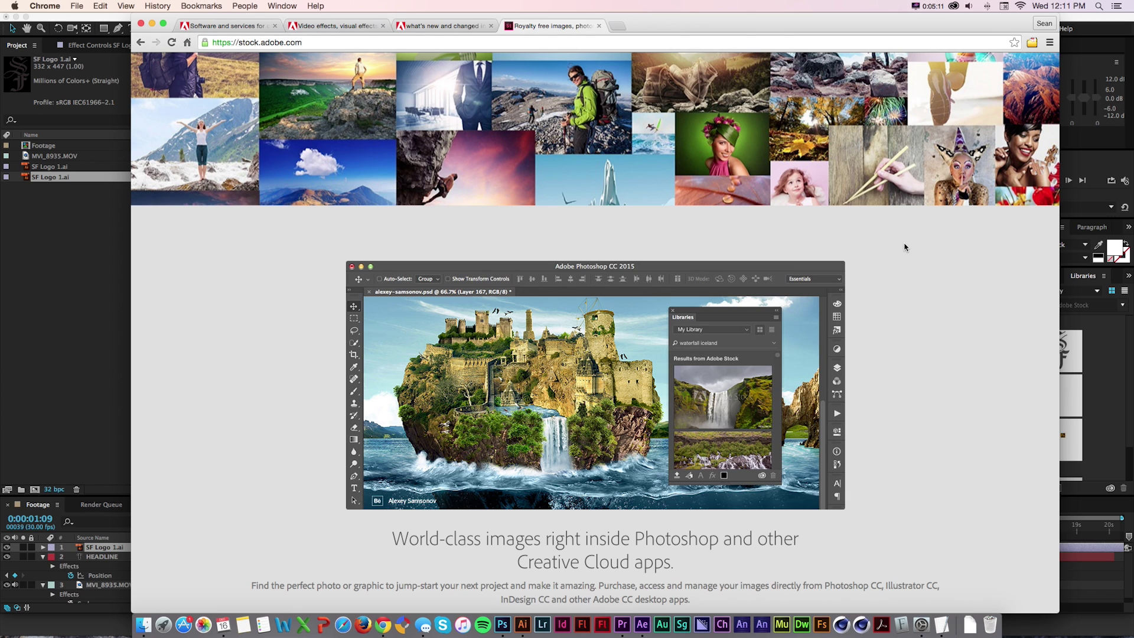
scroll(916, 258, "down", 4)
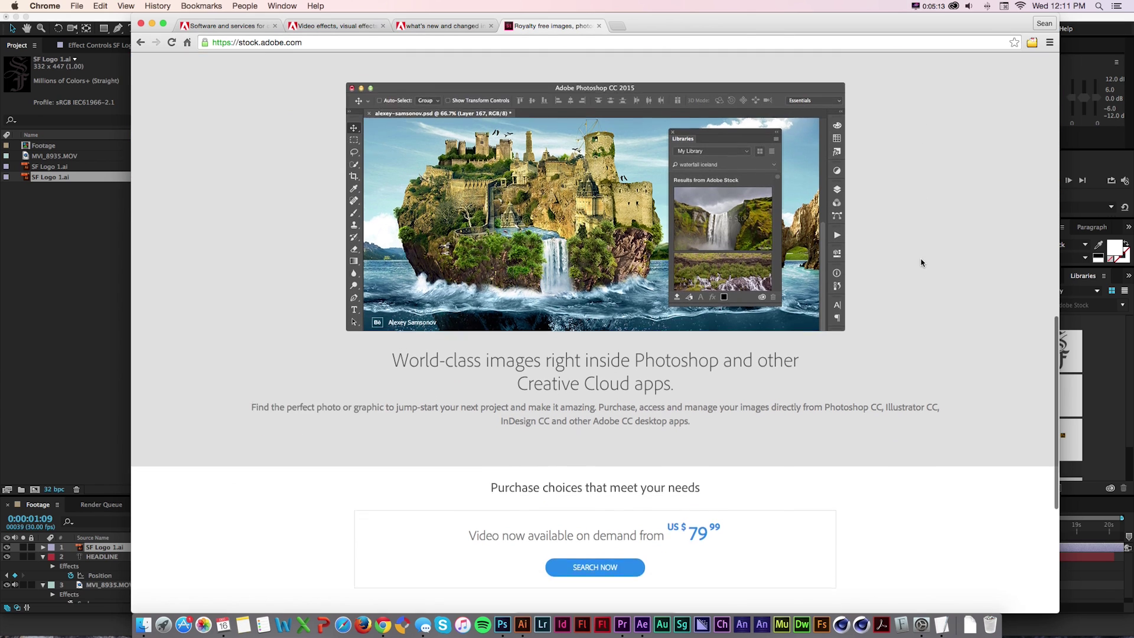
scroll(922, 260, "up", 15)
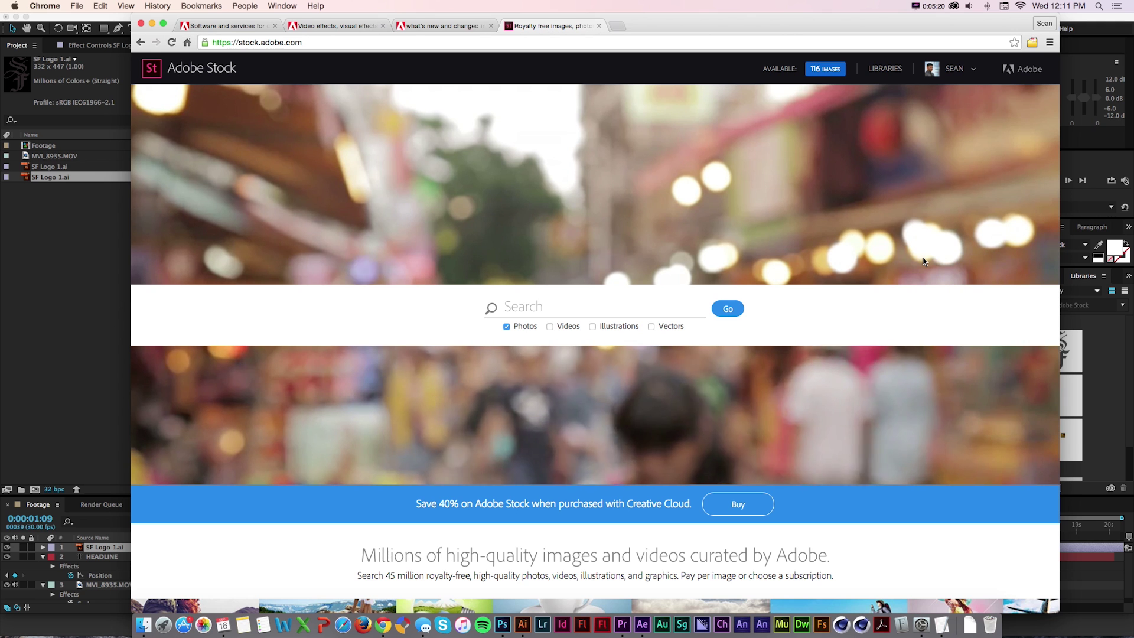
left_click(516, 315)
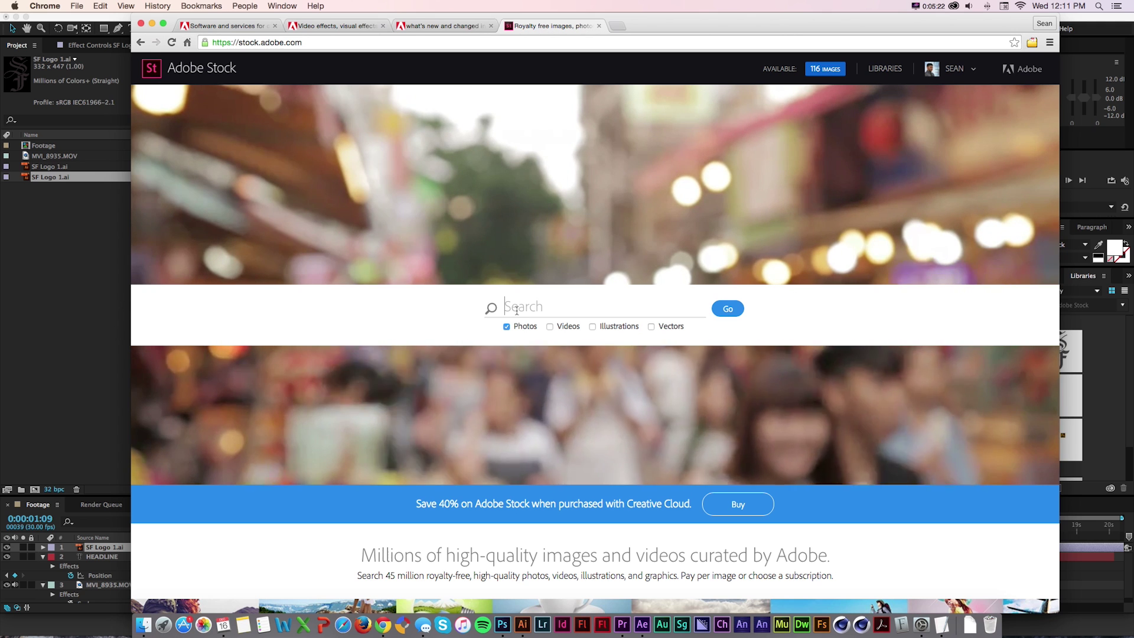
type("sky")
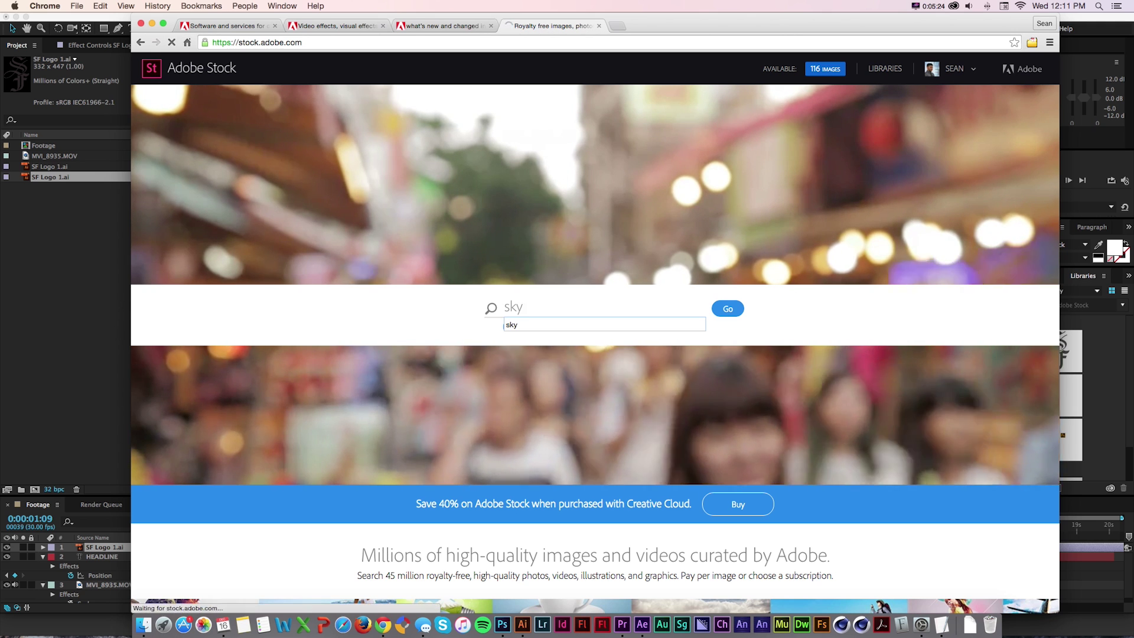
key("Return")
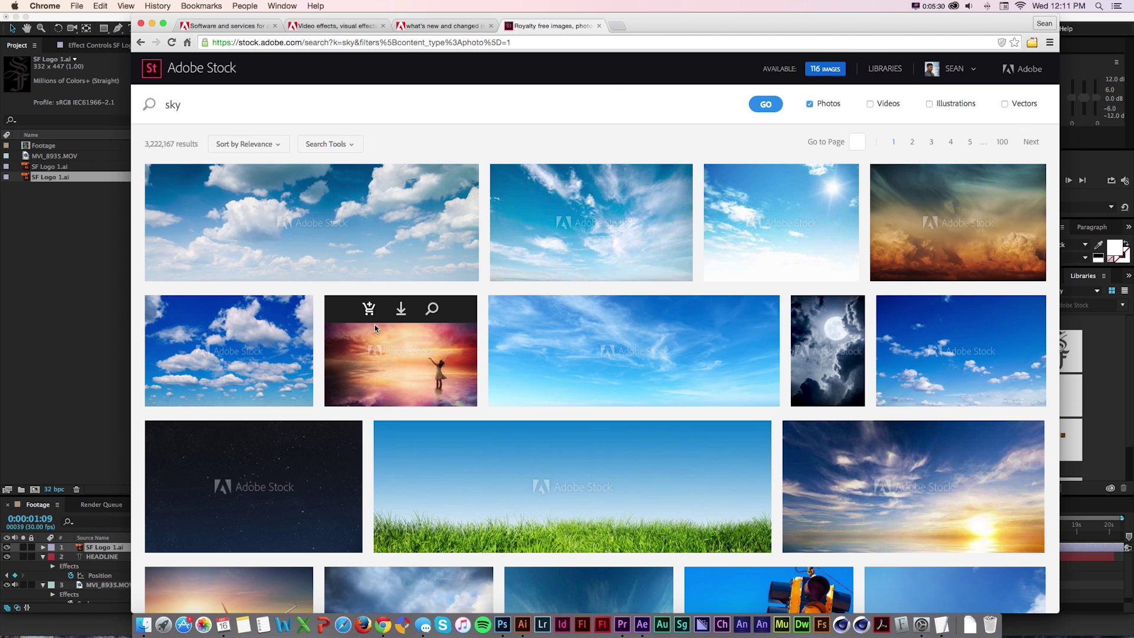
- Find photos similar to the dark sky image and open the first night-sky result
mouse_move(290, 469)
left_click(296, 469)
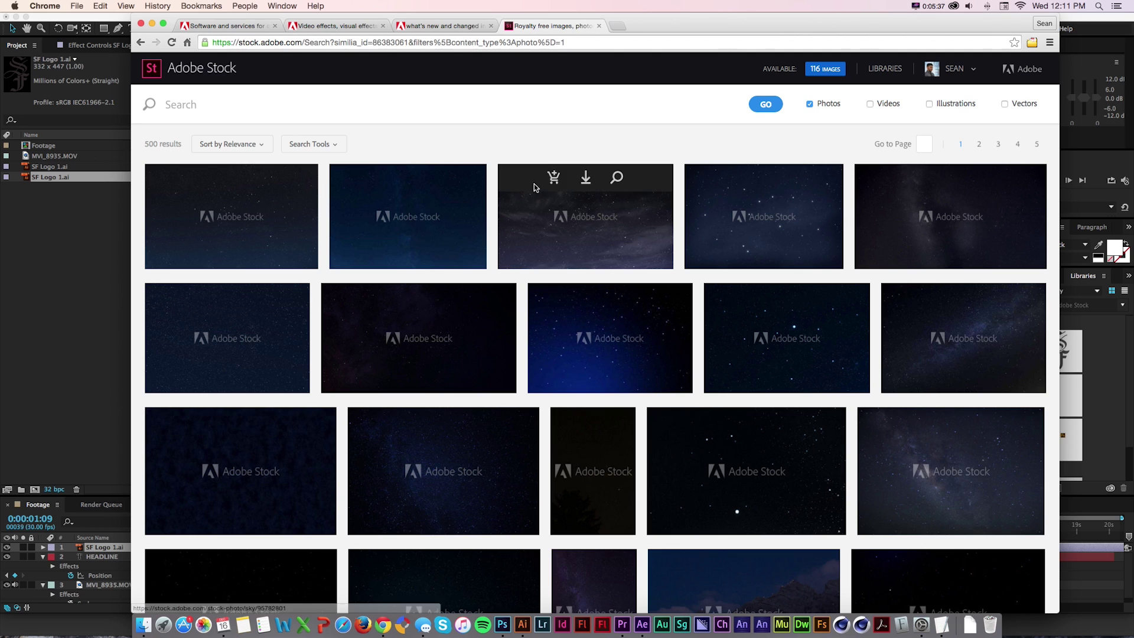
left_click(307, 234)
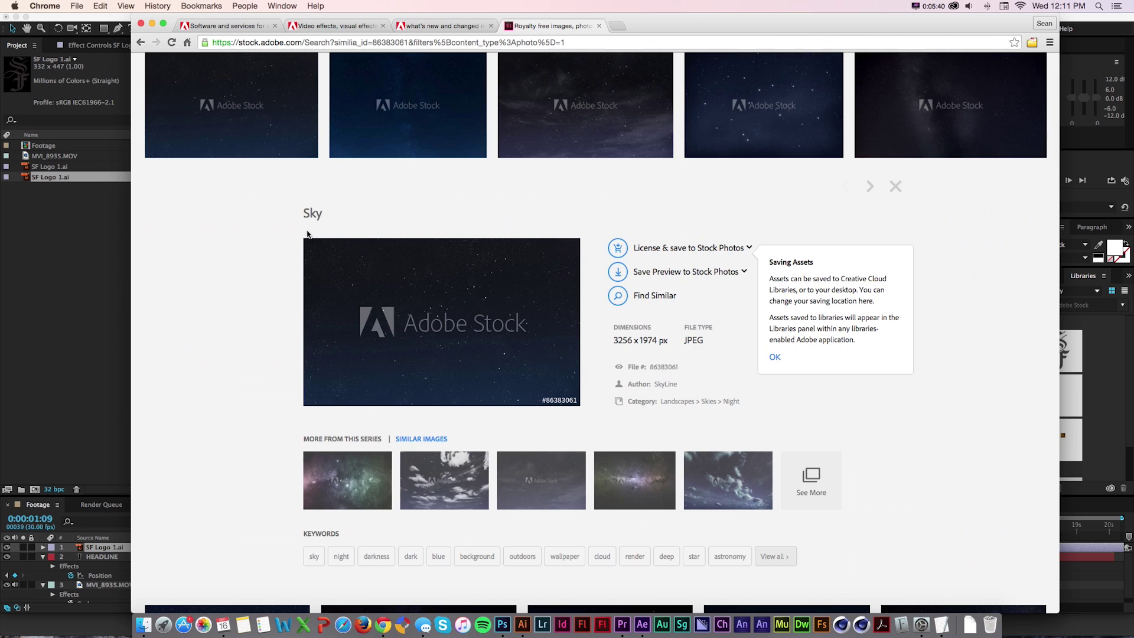
- Save the photo's preview to a new library named 'Stock Photos'
left_click(744, 272)
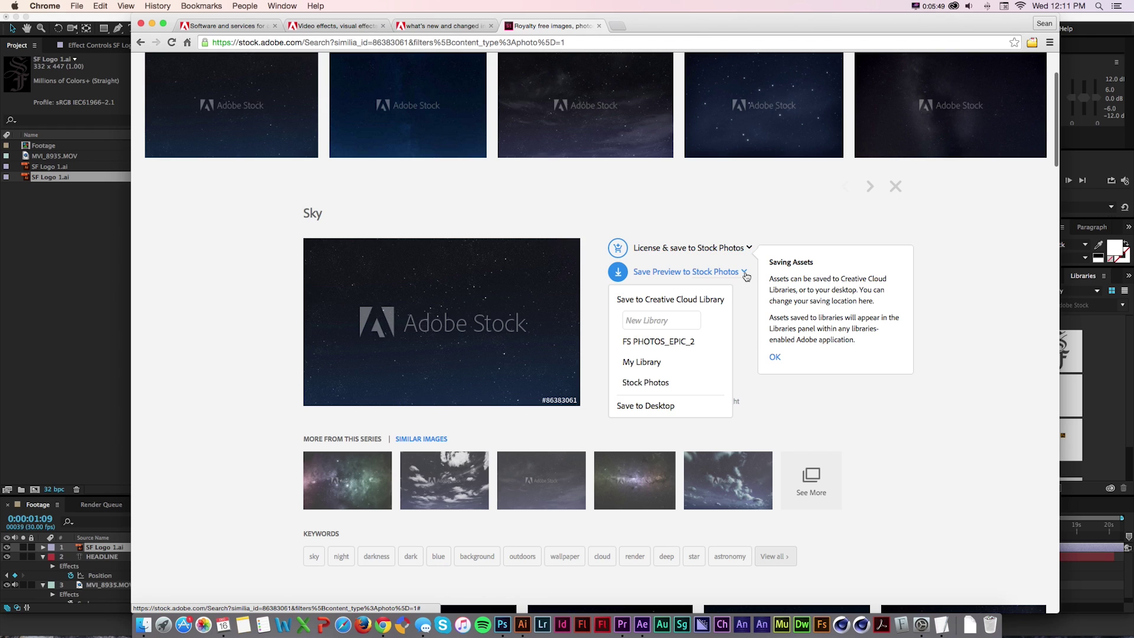
left_click(654, 320)
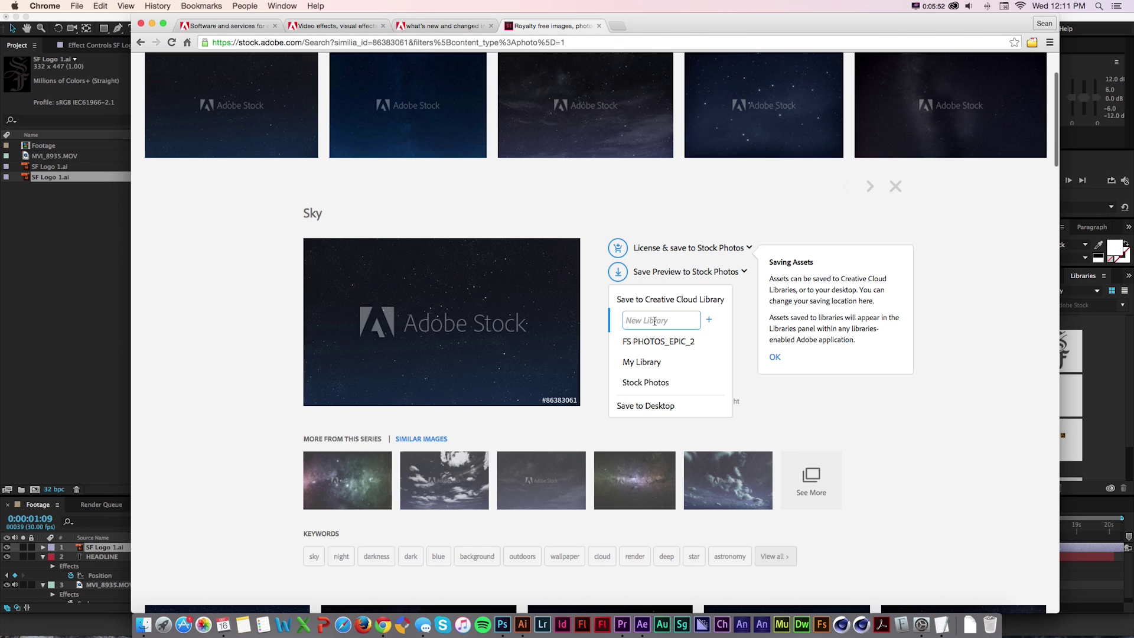
type("Stock PHOTO")
key("BackSpace")
key("BackSpace")
key("BackSpace")
key("BackSpace")
type("hotos")
left_click(719, 320)
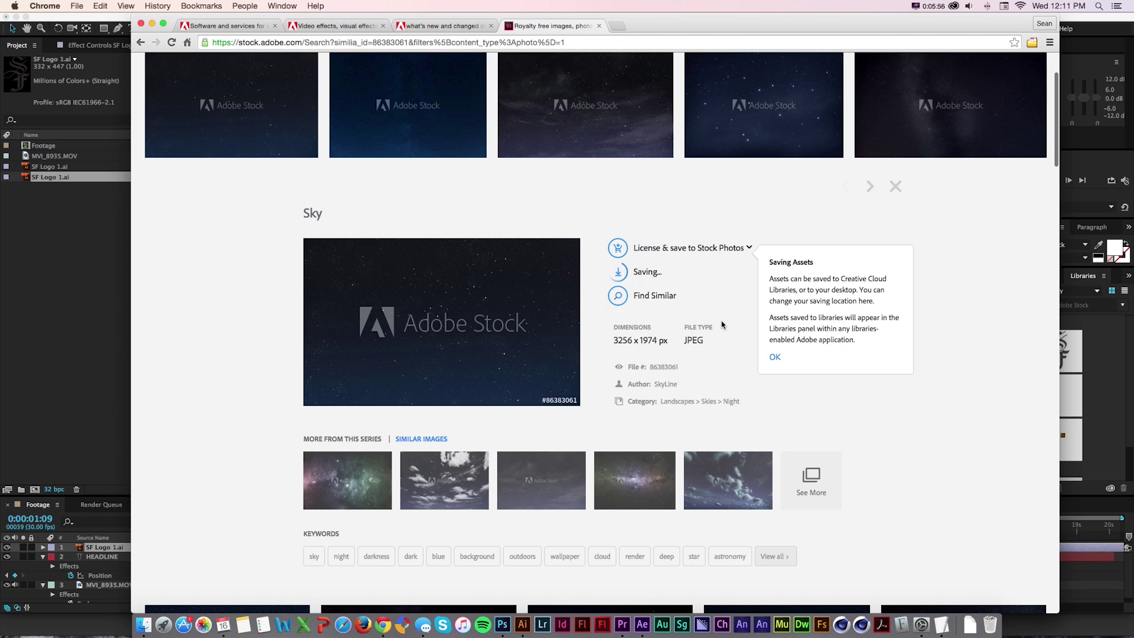
- Drag the Sky preview from the Stock Photos library into the Footage comp and check its scale and licence status
left_click(63, 296)
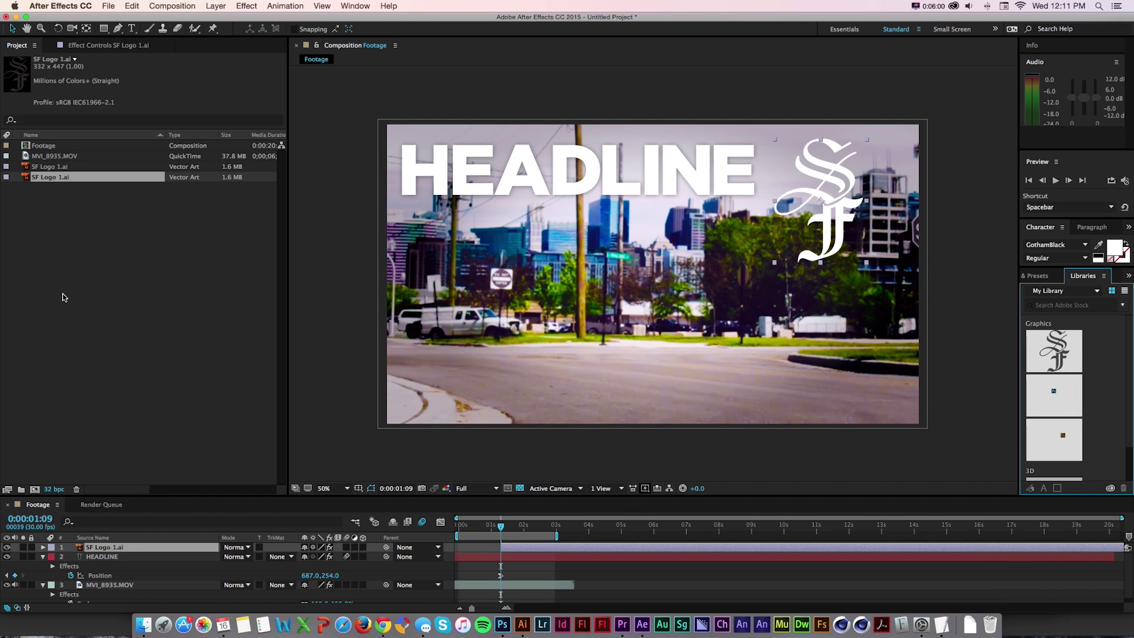
left_click(1063, 291)
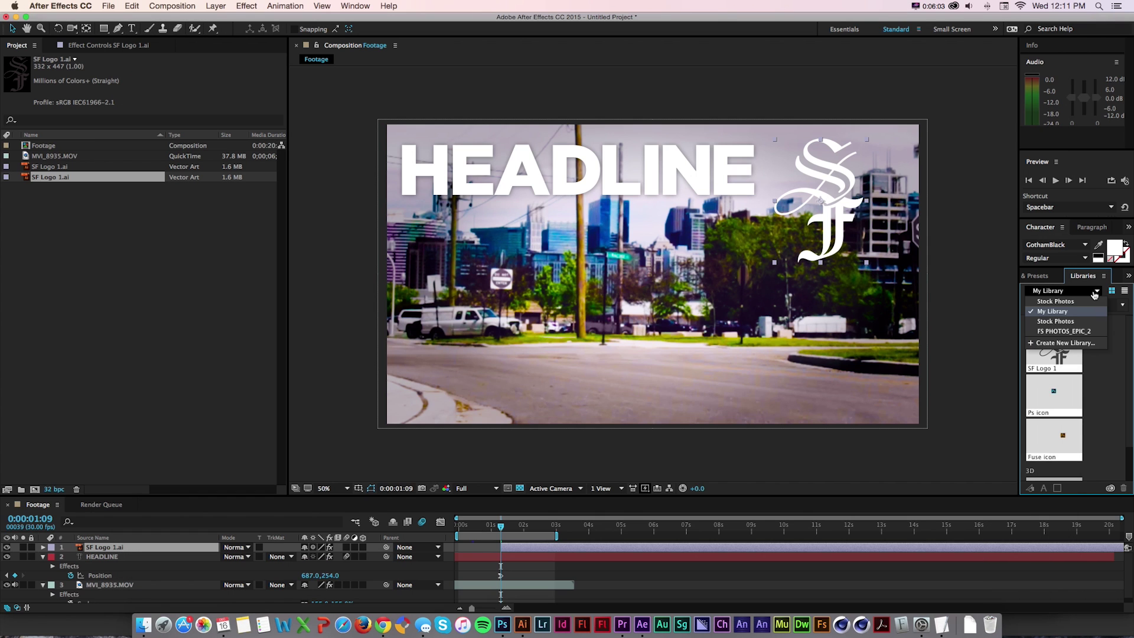
left_click(1066, 302)
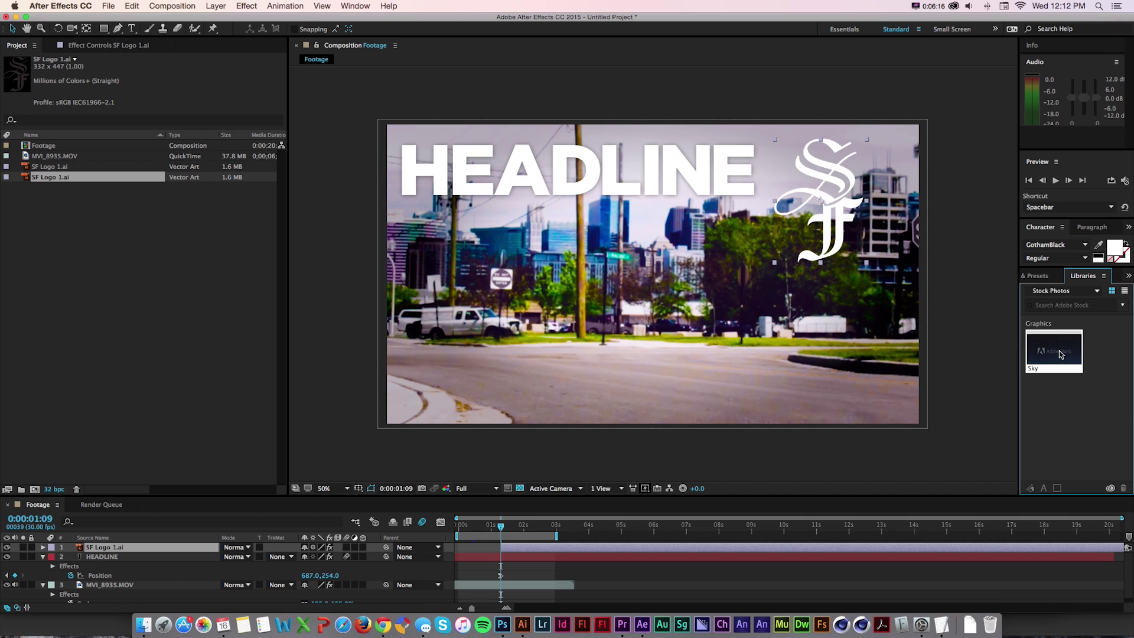
left_click_drag(1061, 353, 520, 345)
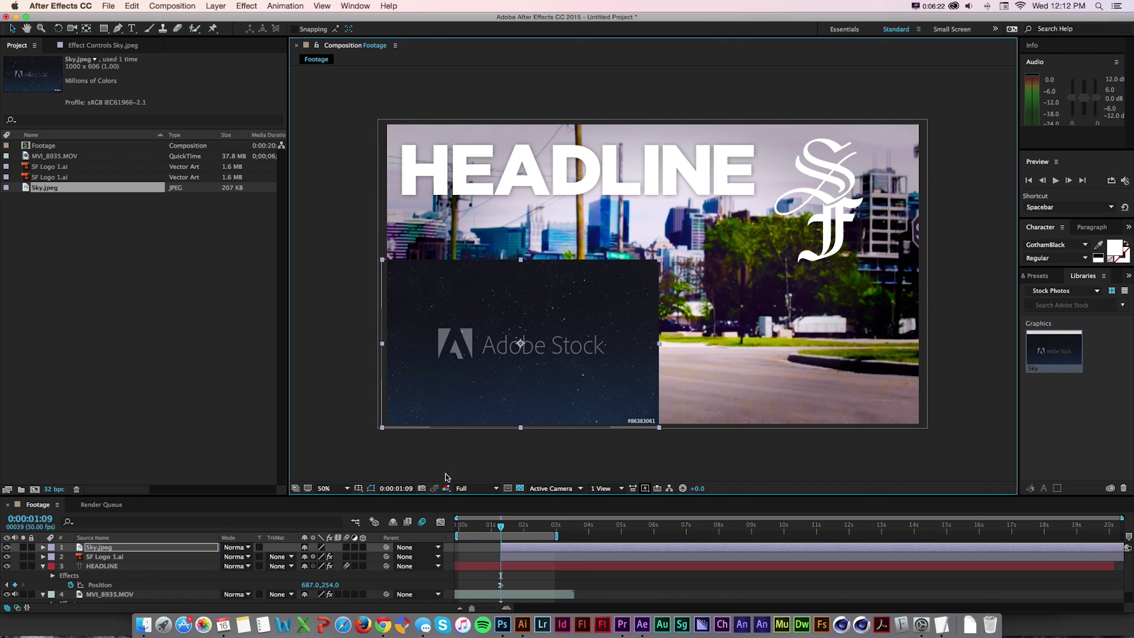
key("s")
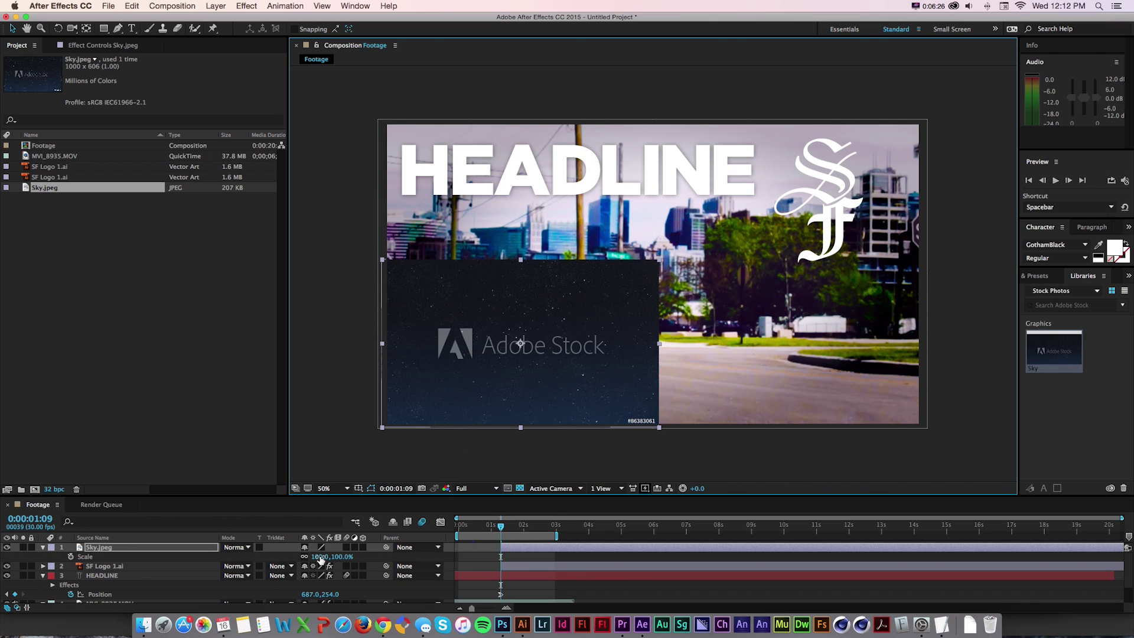
left_click(1065, 349)
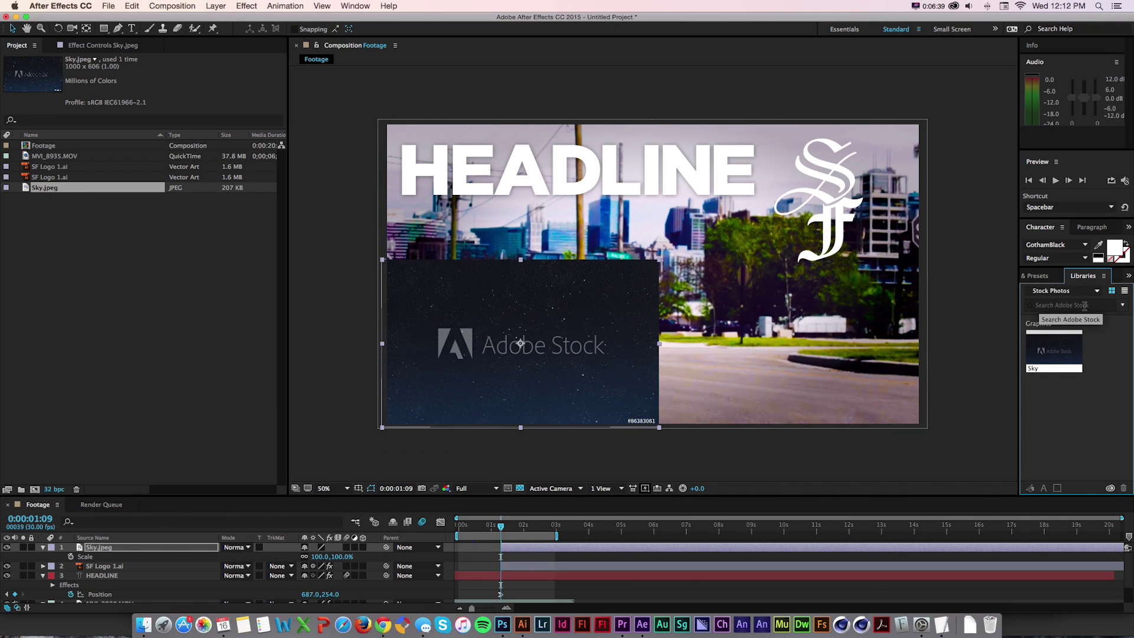
- Search Adobe Stock for 'sky' and save the stormy cloud preview into Stock Photos
left_click(1049, 305)
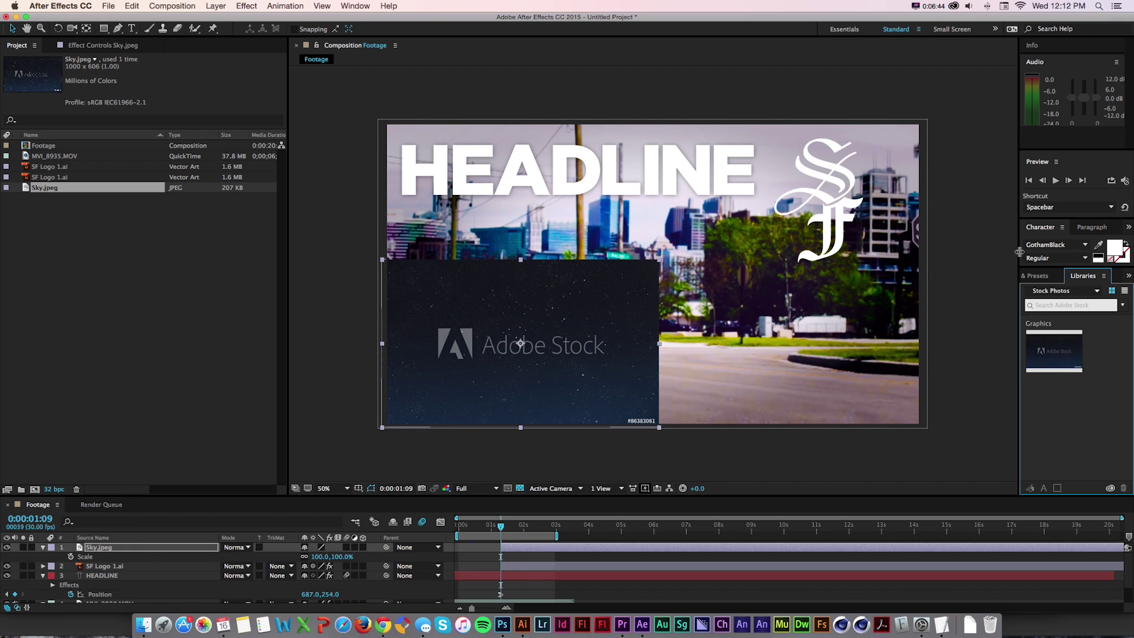
left_click_drag(1019, 254, 799, 252)
left_click(837, 303)
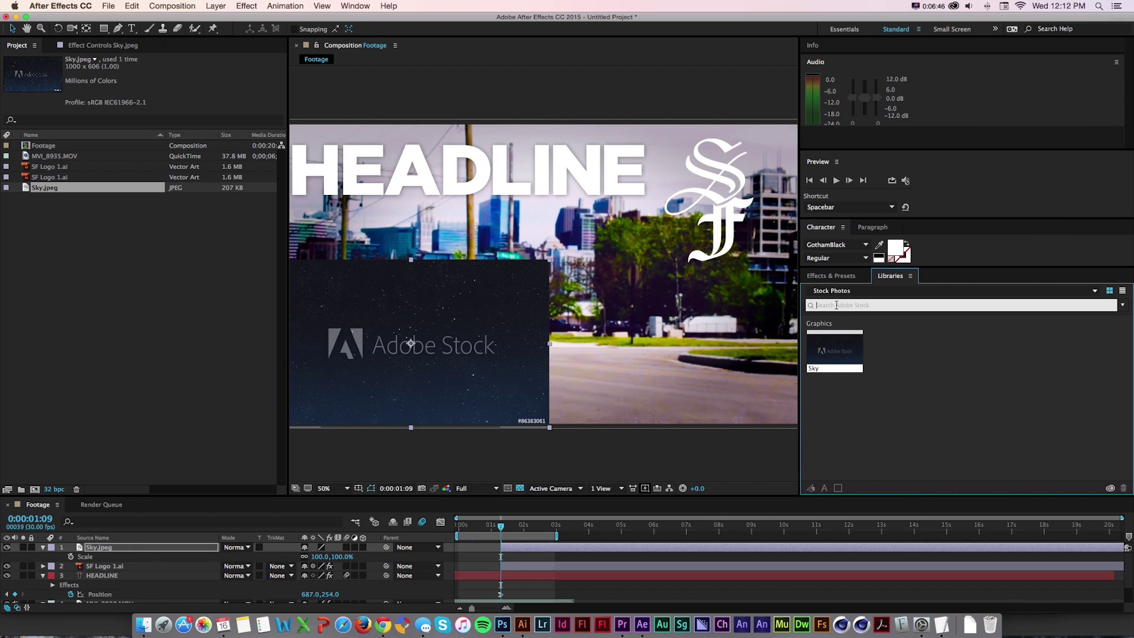
type("sky")
key("Return")
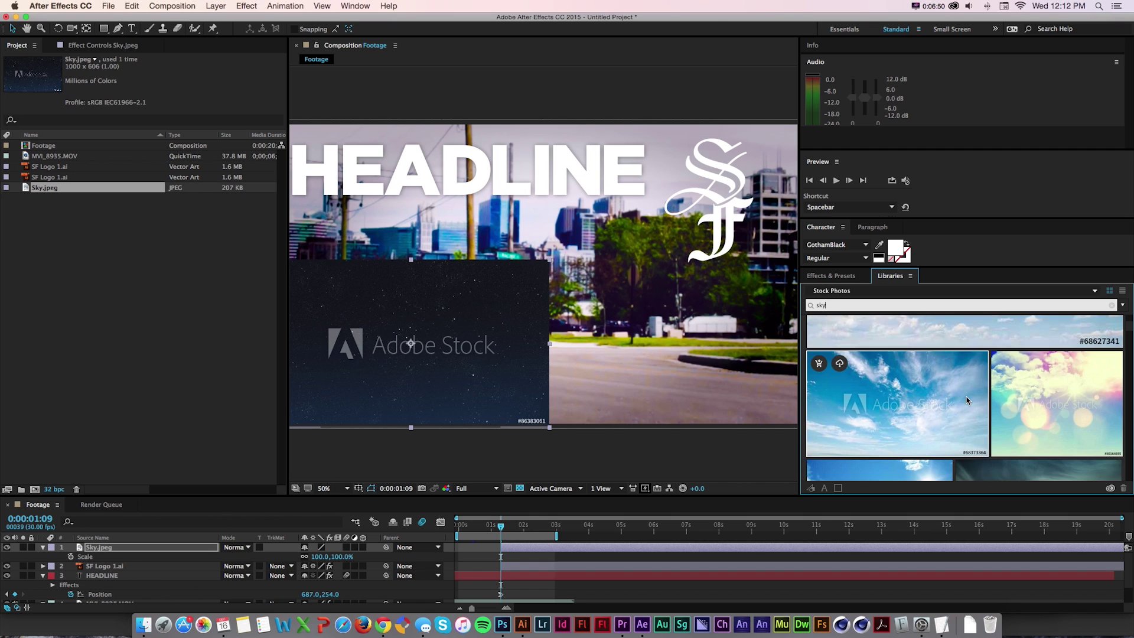
scroll(1004, 413, "down", 3)
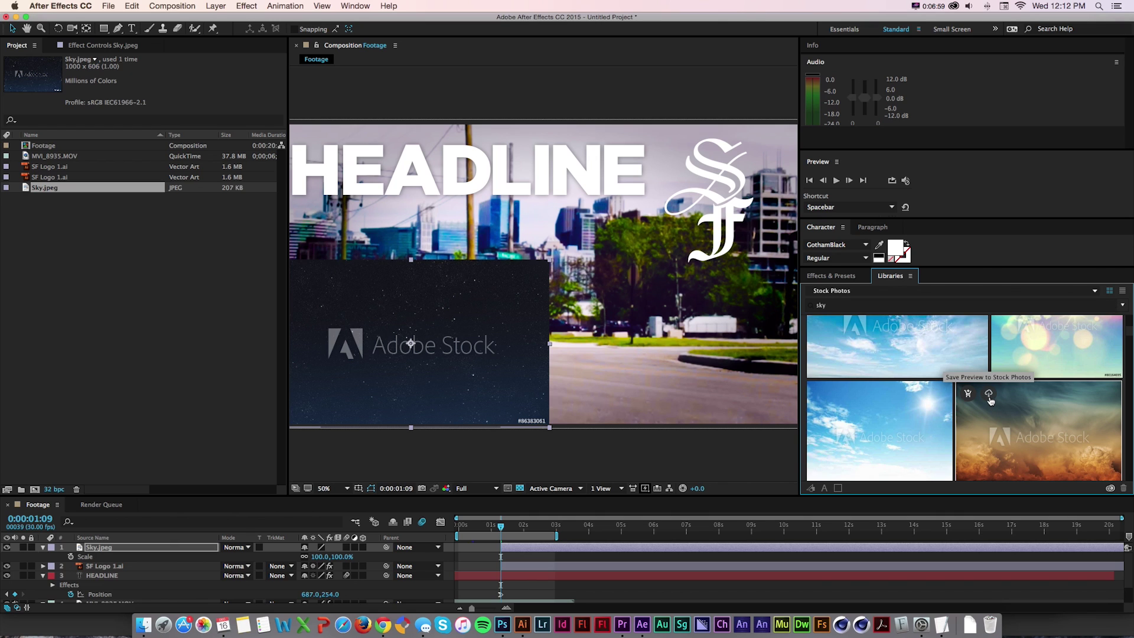
left_click(989, 396)
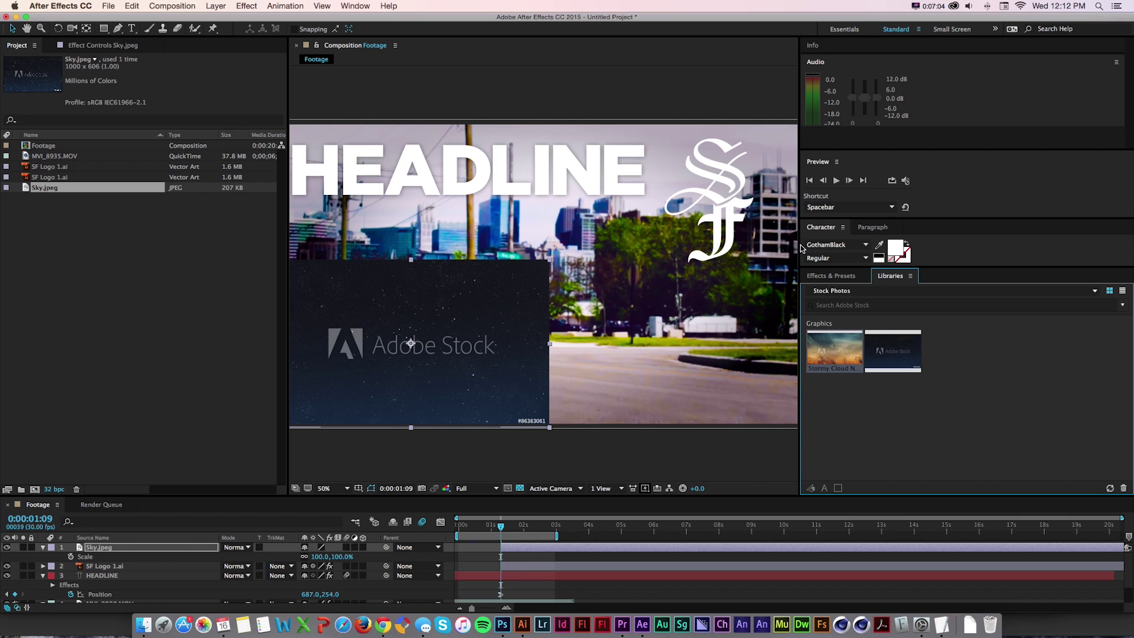
- Add the stormy cloud preview below SF Logo, hide Sky.jpeg, and scale it to fill the comp
left_click_drag(799, 246, 944, 246)
left_click_drag(979, 352, 633, 308)
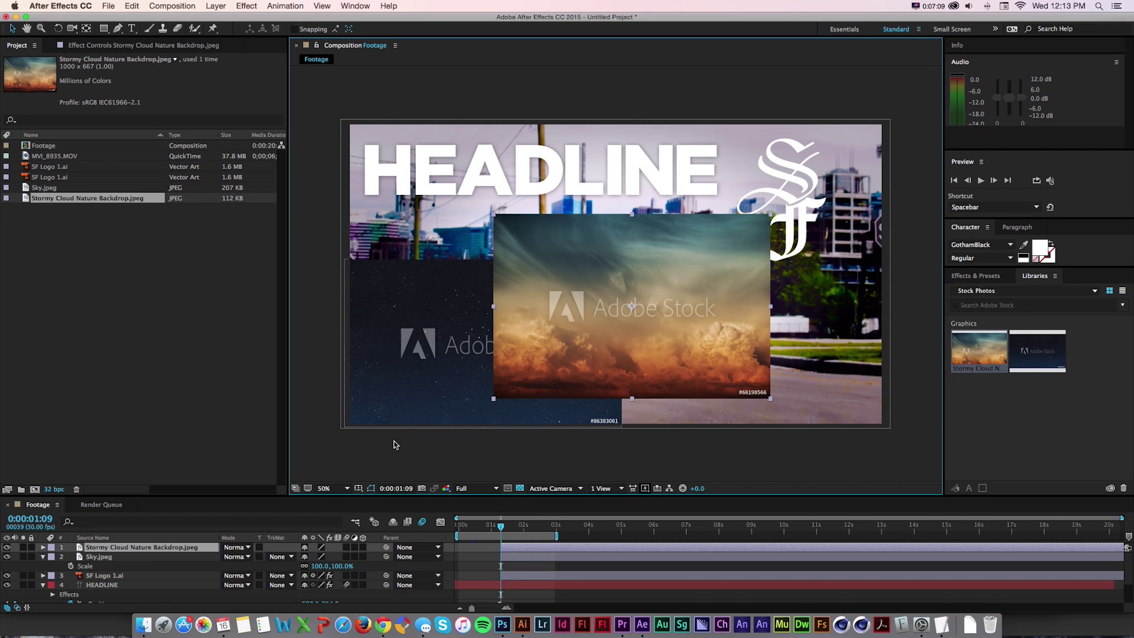
left_click(6, 557)
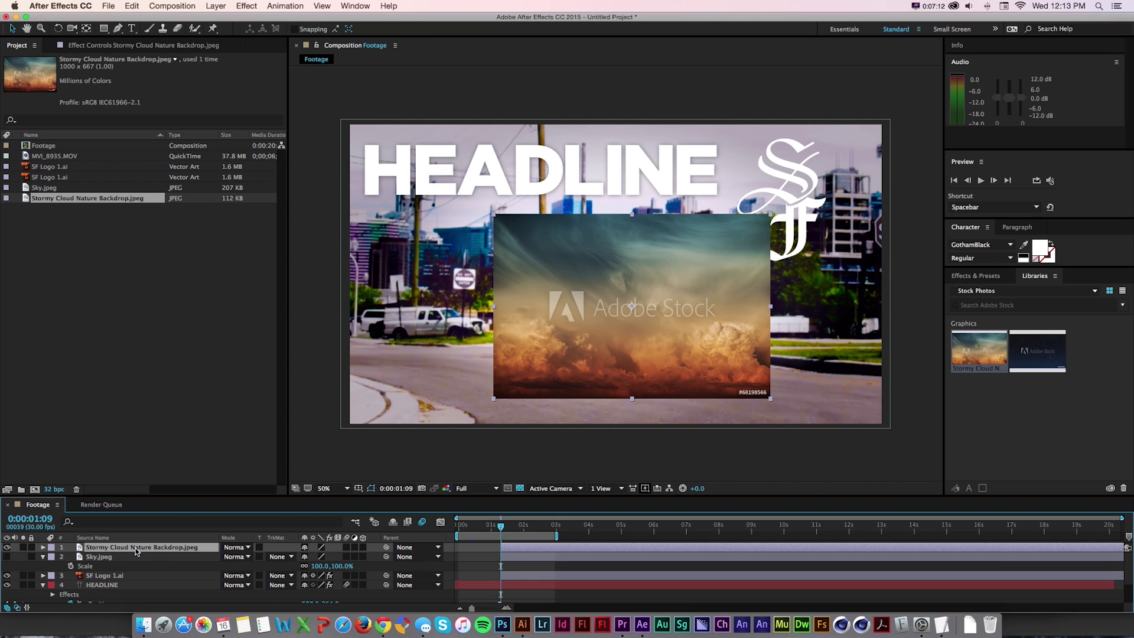
left_click_drag(136, 551, 138, 580)
key("s")
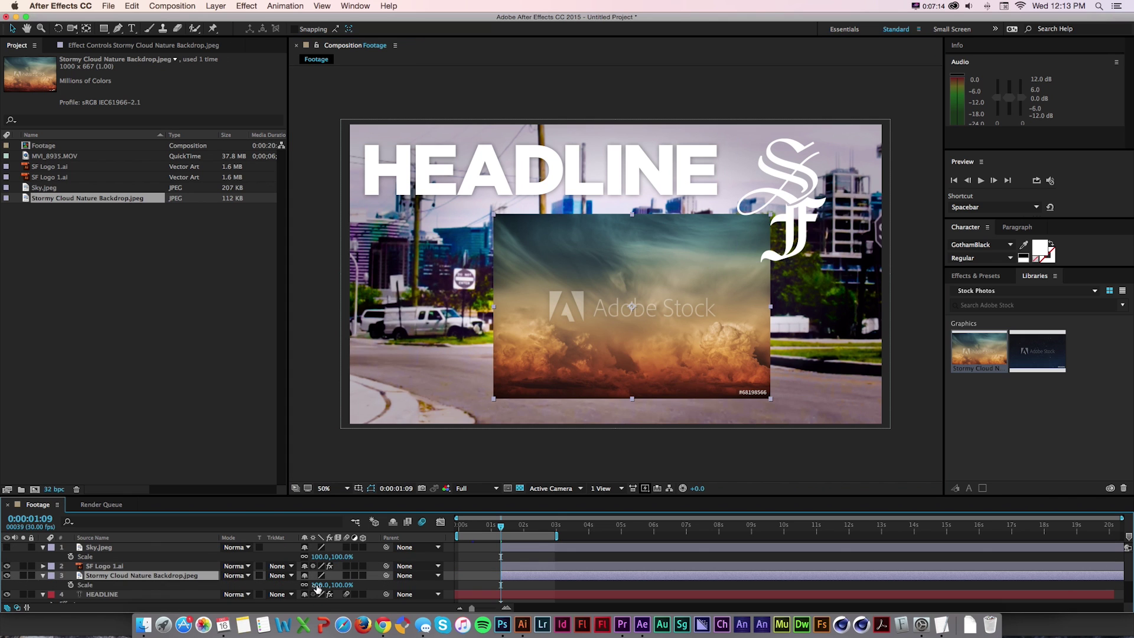
left_click_drag(318, 587, 518, 316)
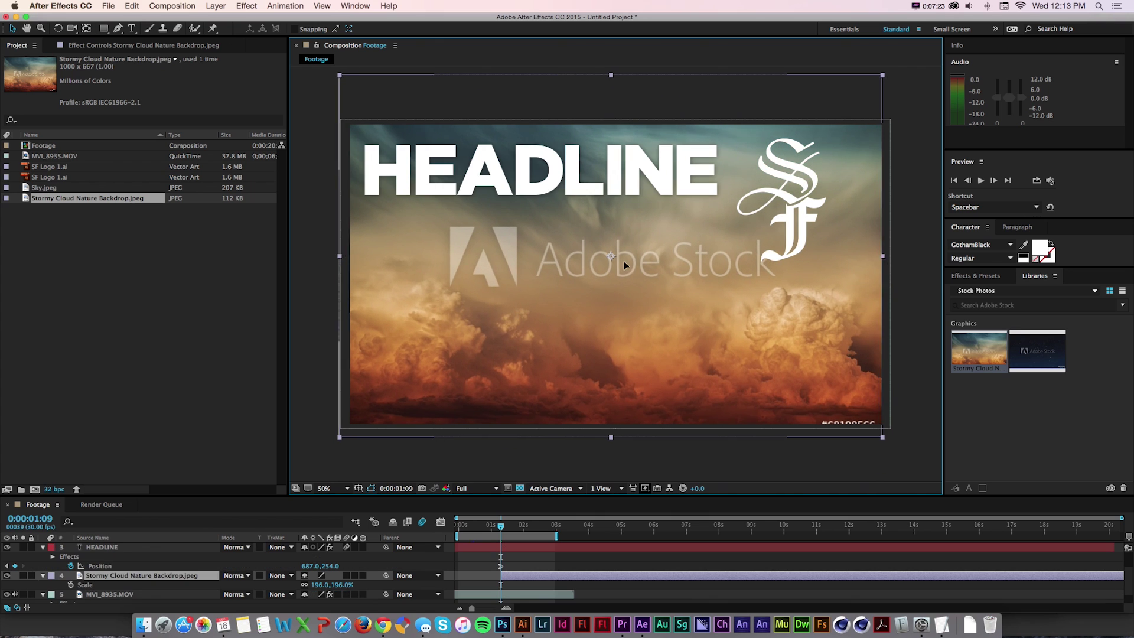
left_click_drag(625, 267, 626, 267)
scroll(236, 550, "up", 3)
- Nudge HEADLINE slightly to the right
left_click(118, 566)
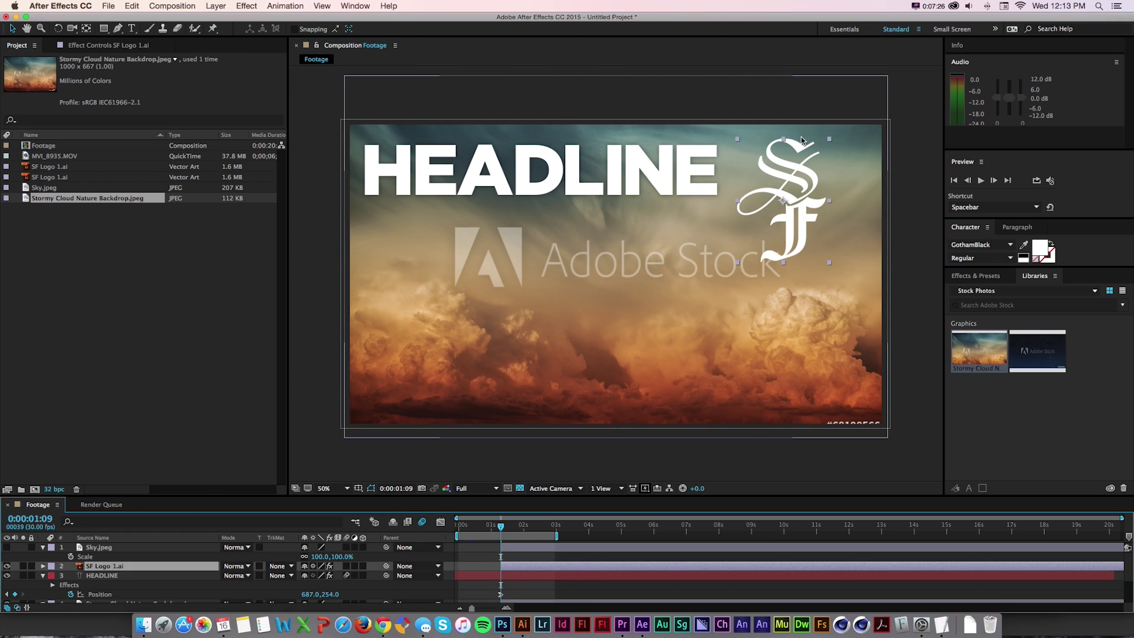
left_click_drag(616, 176, 640, 175)
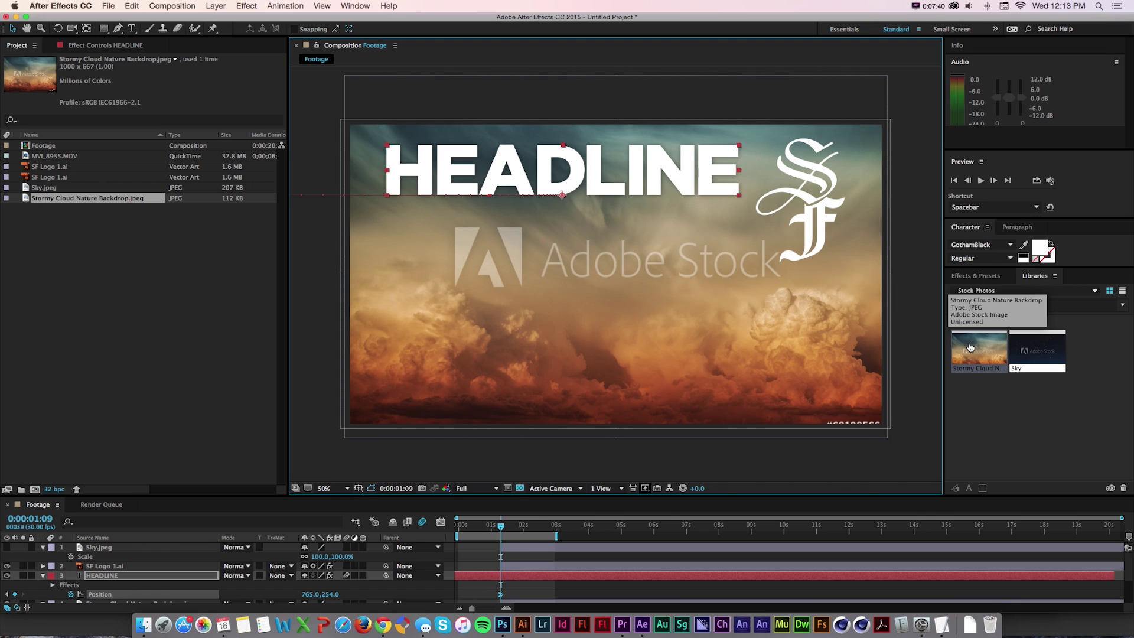
left_click(970, 349)
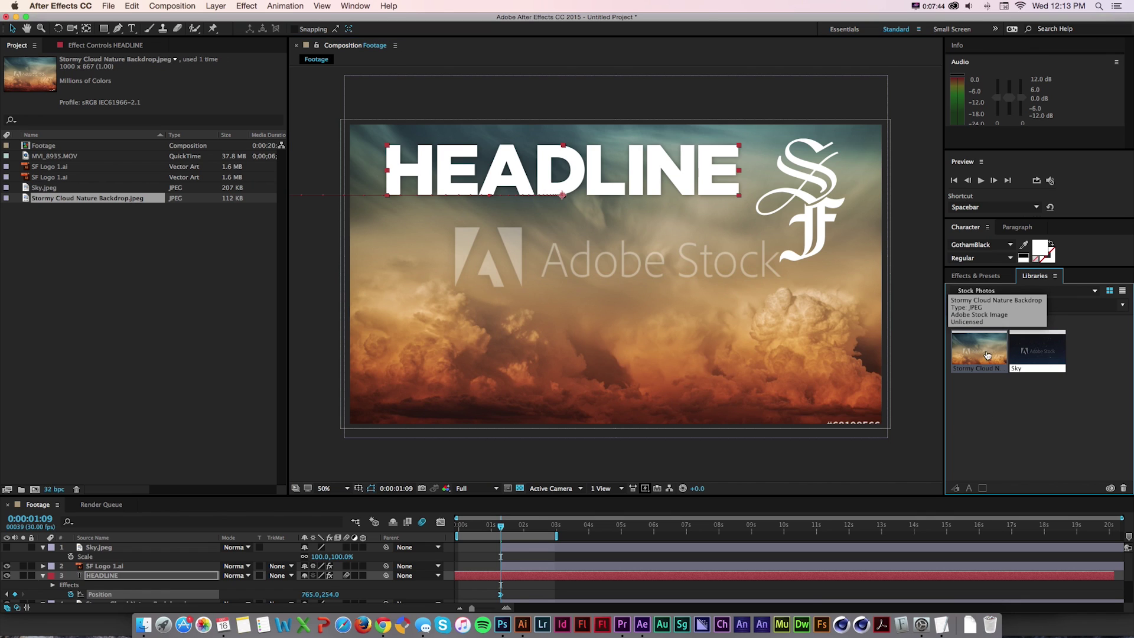
- Buy the Stormy Cloud Nature Backdrop image from the library and confirm the license
right_click(980, 349)
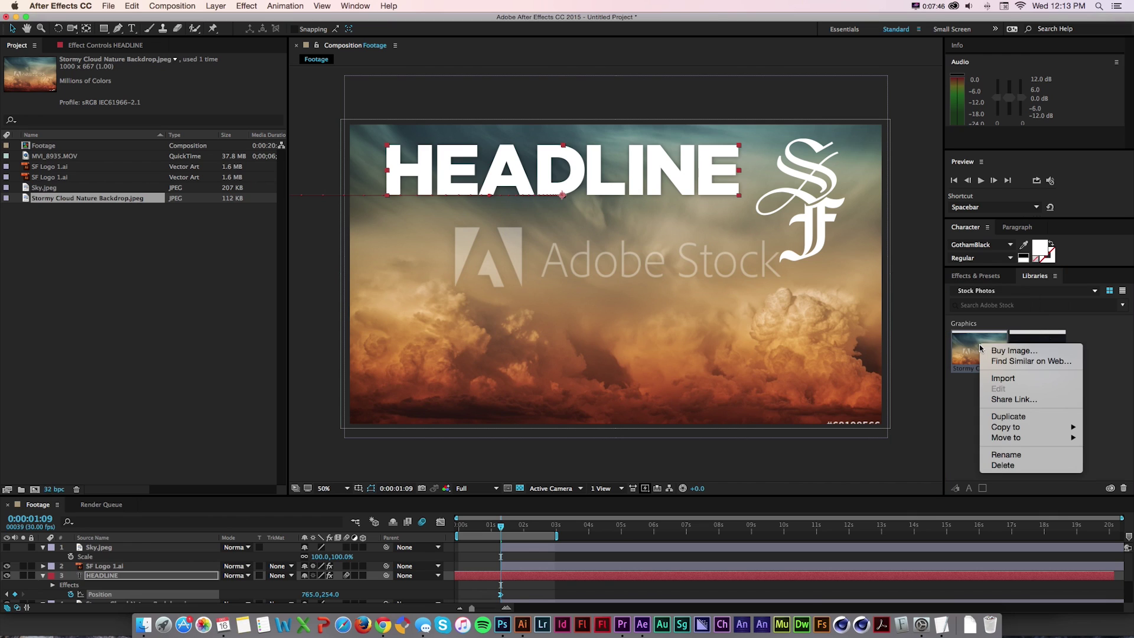
left_click(1034, 353)
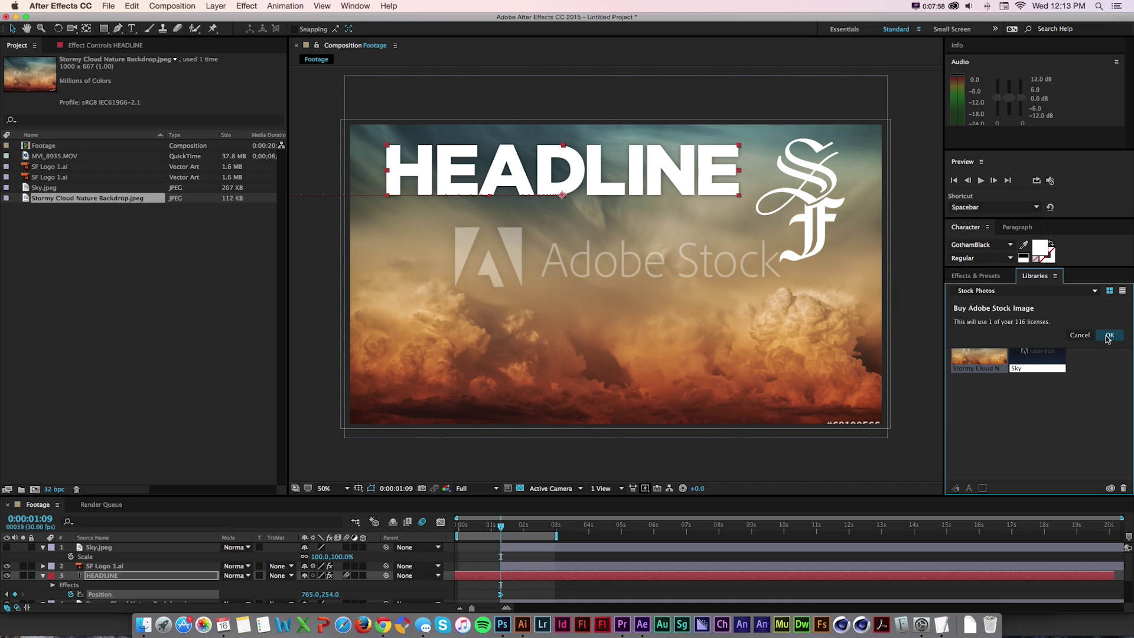
left_click(1108, 336)
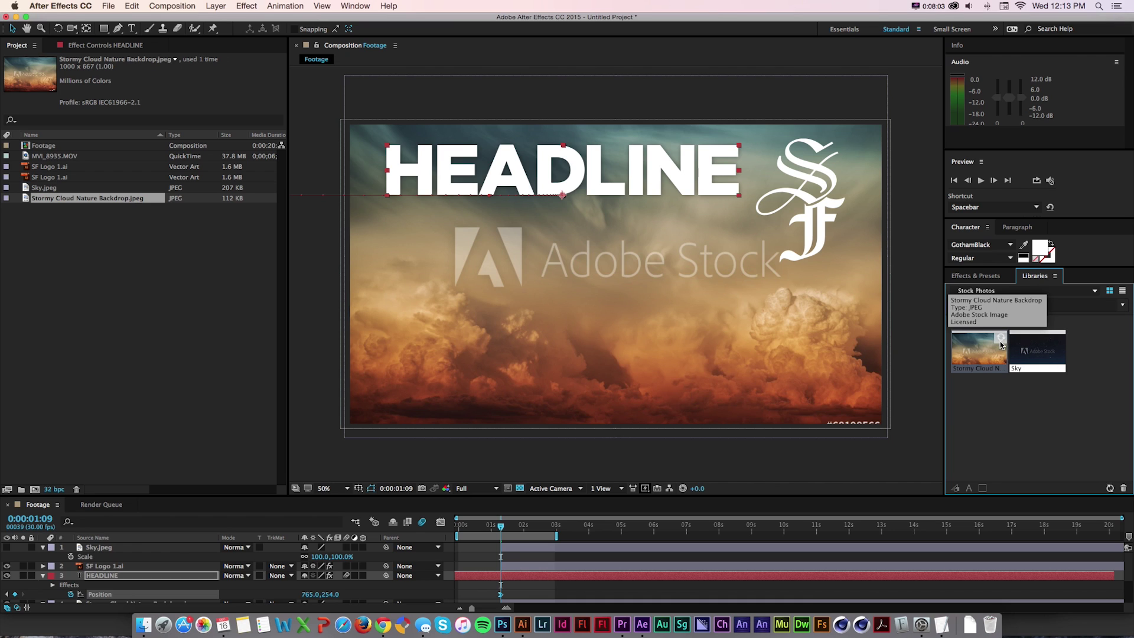
mouse_move(1000, 342)
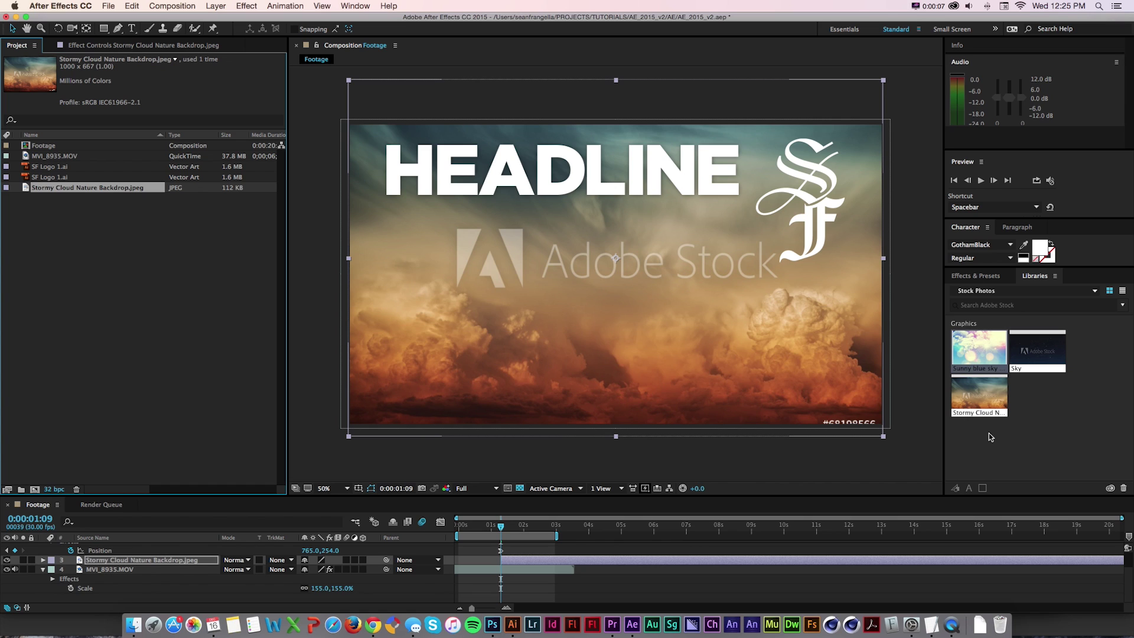
- Try adding the licensed clouds as a new layer, then undo it
left_click_drag(991, 401, 536, 272)
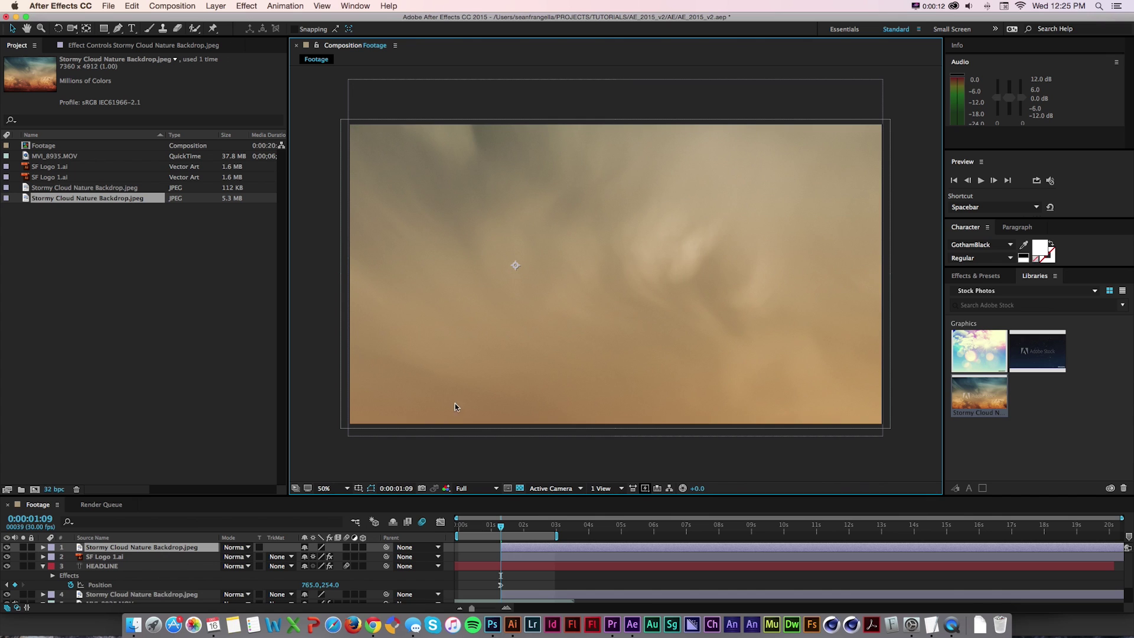
key("s")
left_click_drag(317, 557, 290, 557)
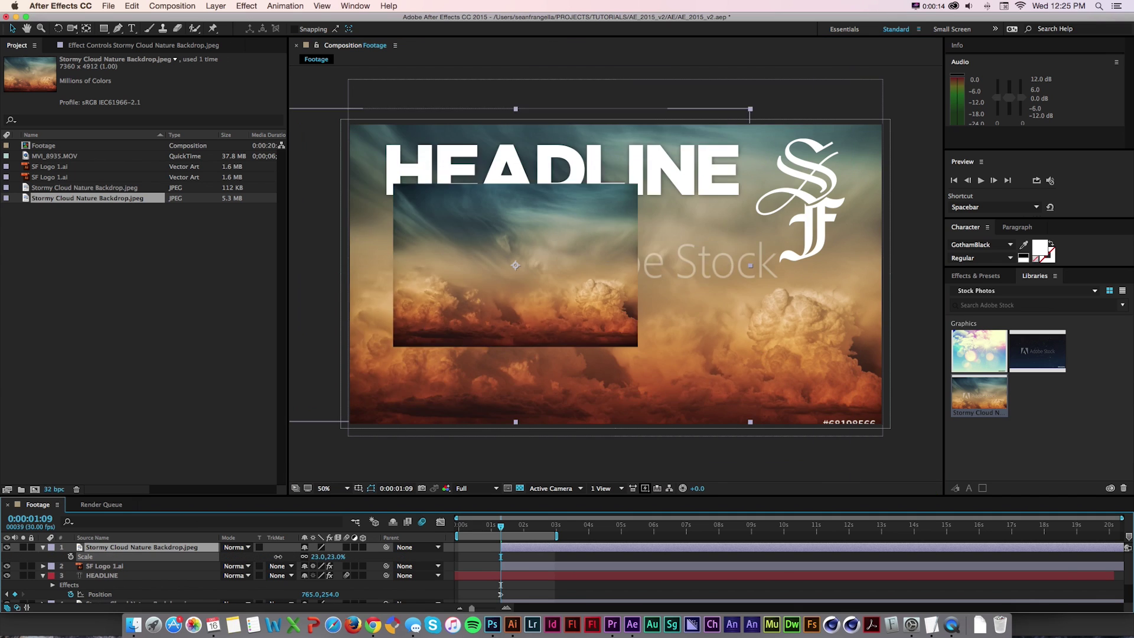
key("super+z")
key("super+z")
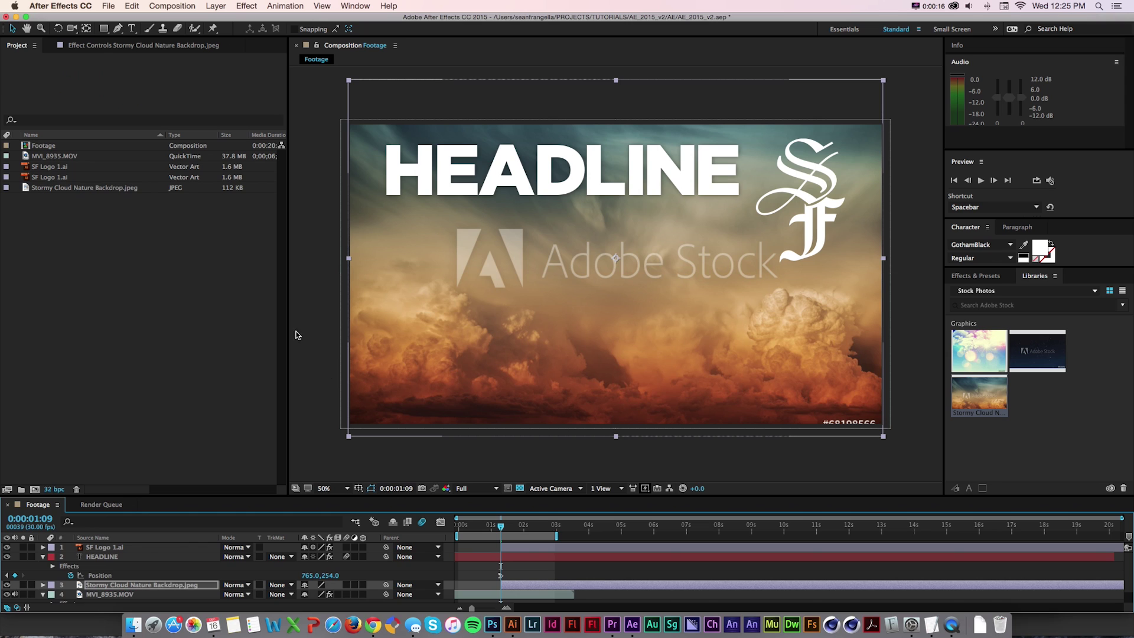
- Replace the cloud project item's footage with the licensed Stormy Cloud Nature Backdrop.jpeg
right_click(88, 188)
mouse_move(166, 264)
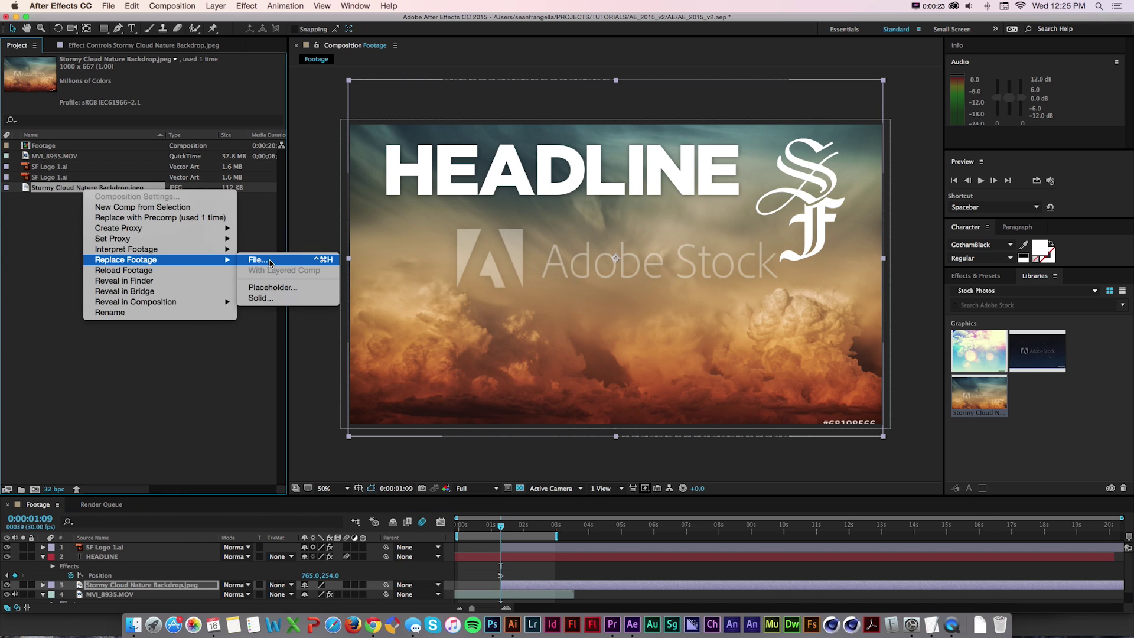
left_click(268, 261)
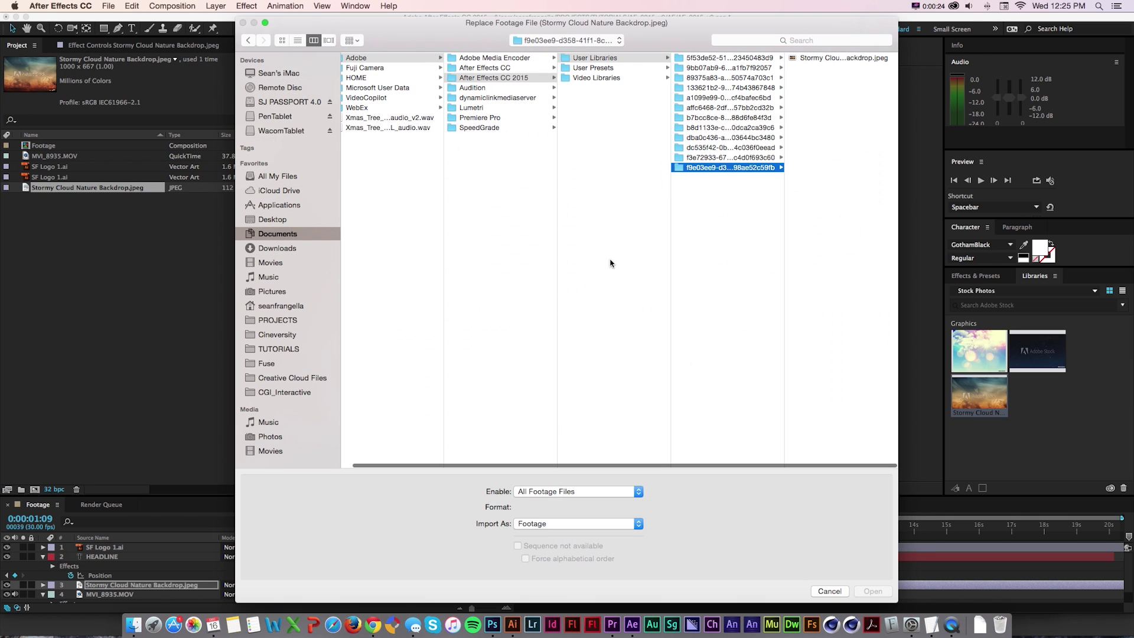
left_click_drag(681, 19, 428, 15)
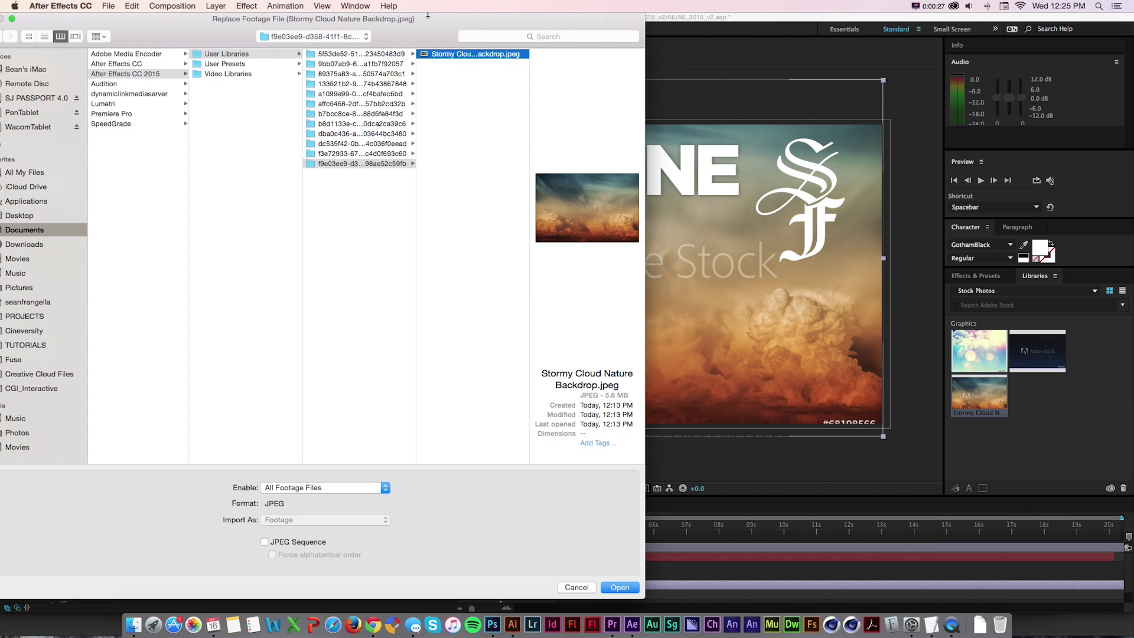
key("space")
key("space")
key("Return")
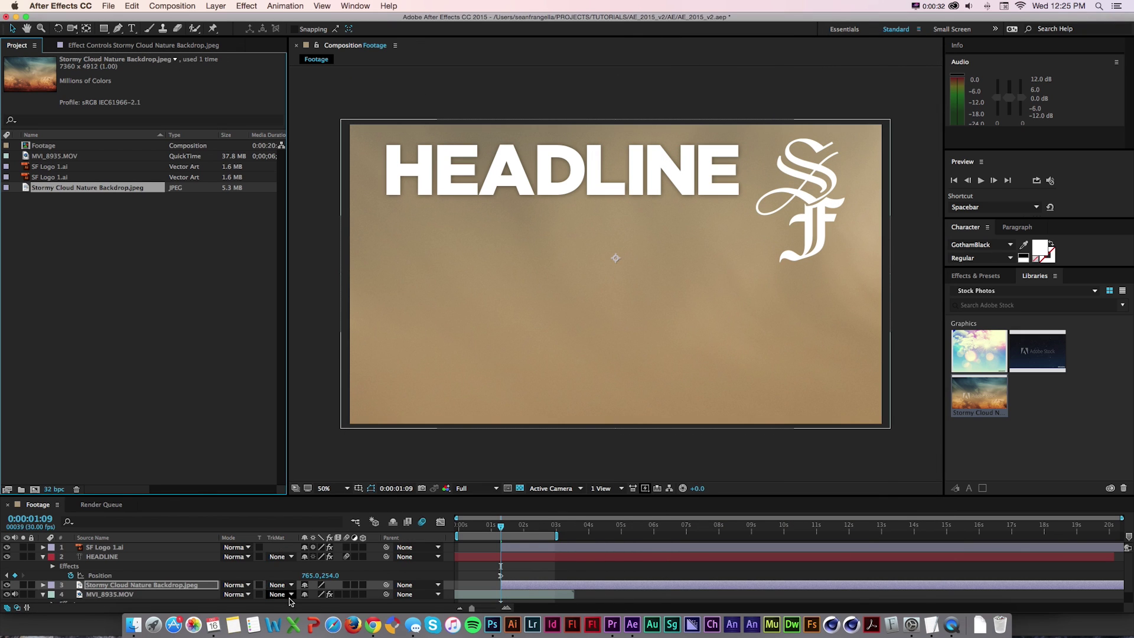
- Scale the licensed cloud layer to 27% so it fills the comp
key("s")
left_click_drag(317, 596, 221, 589)
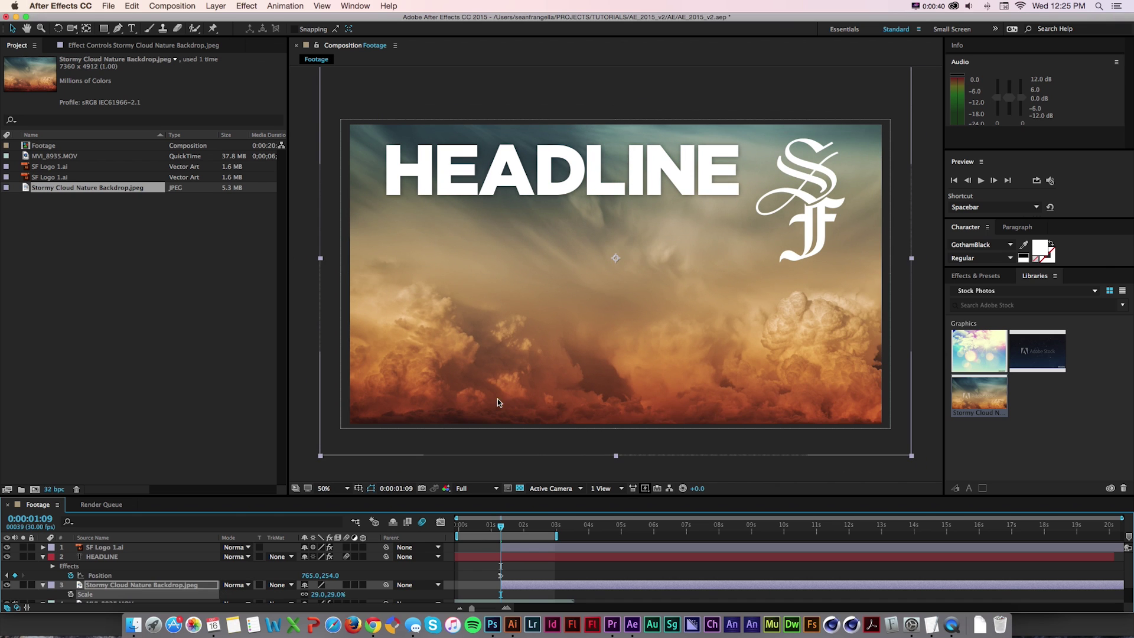
left_click_drag(315, 594, 313, 594)
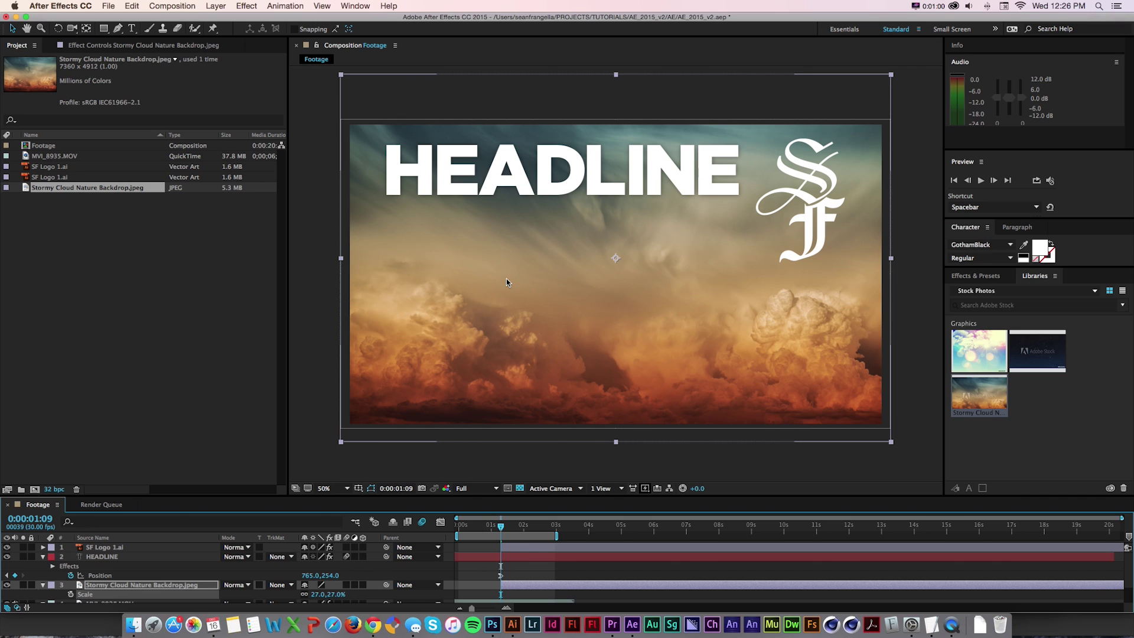
left_click(954, 6)
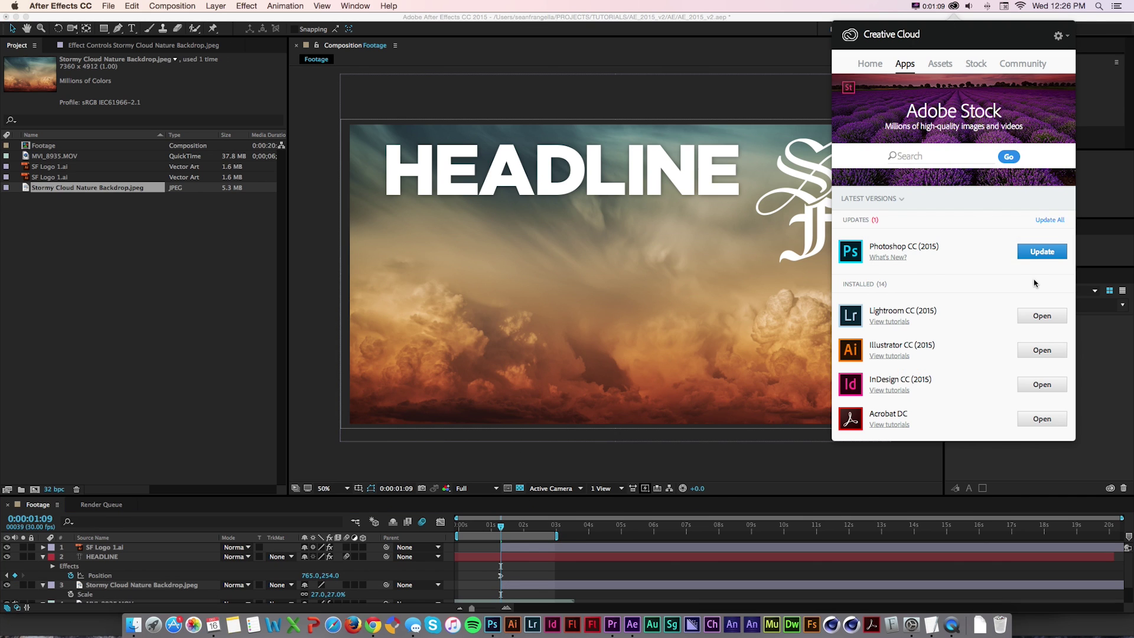
- Start the Photoshop CC (2015) update from Creative Cloud's Apps list
left_click(1039, 255)
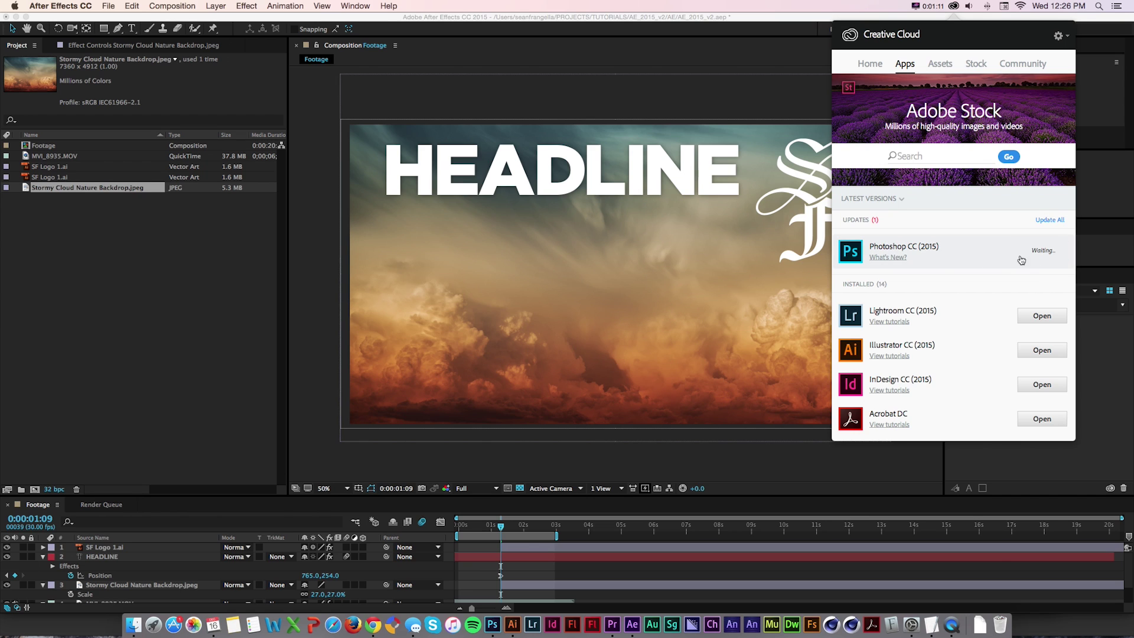